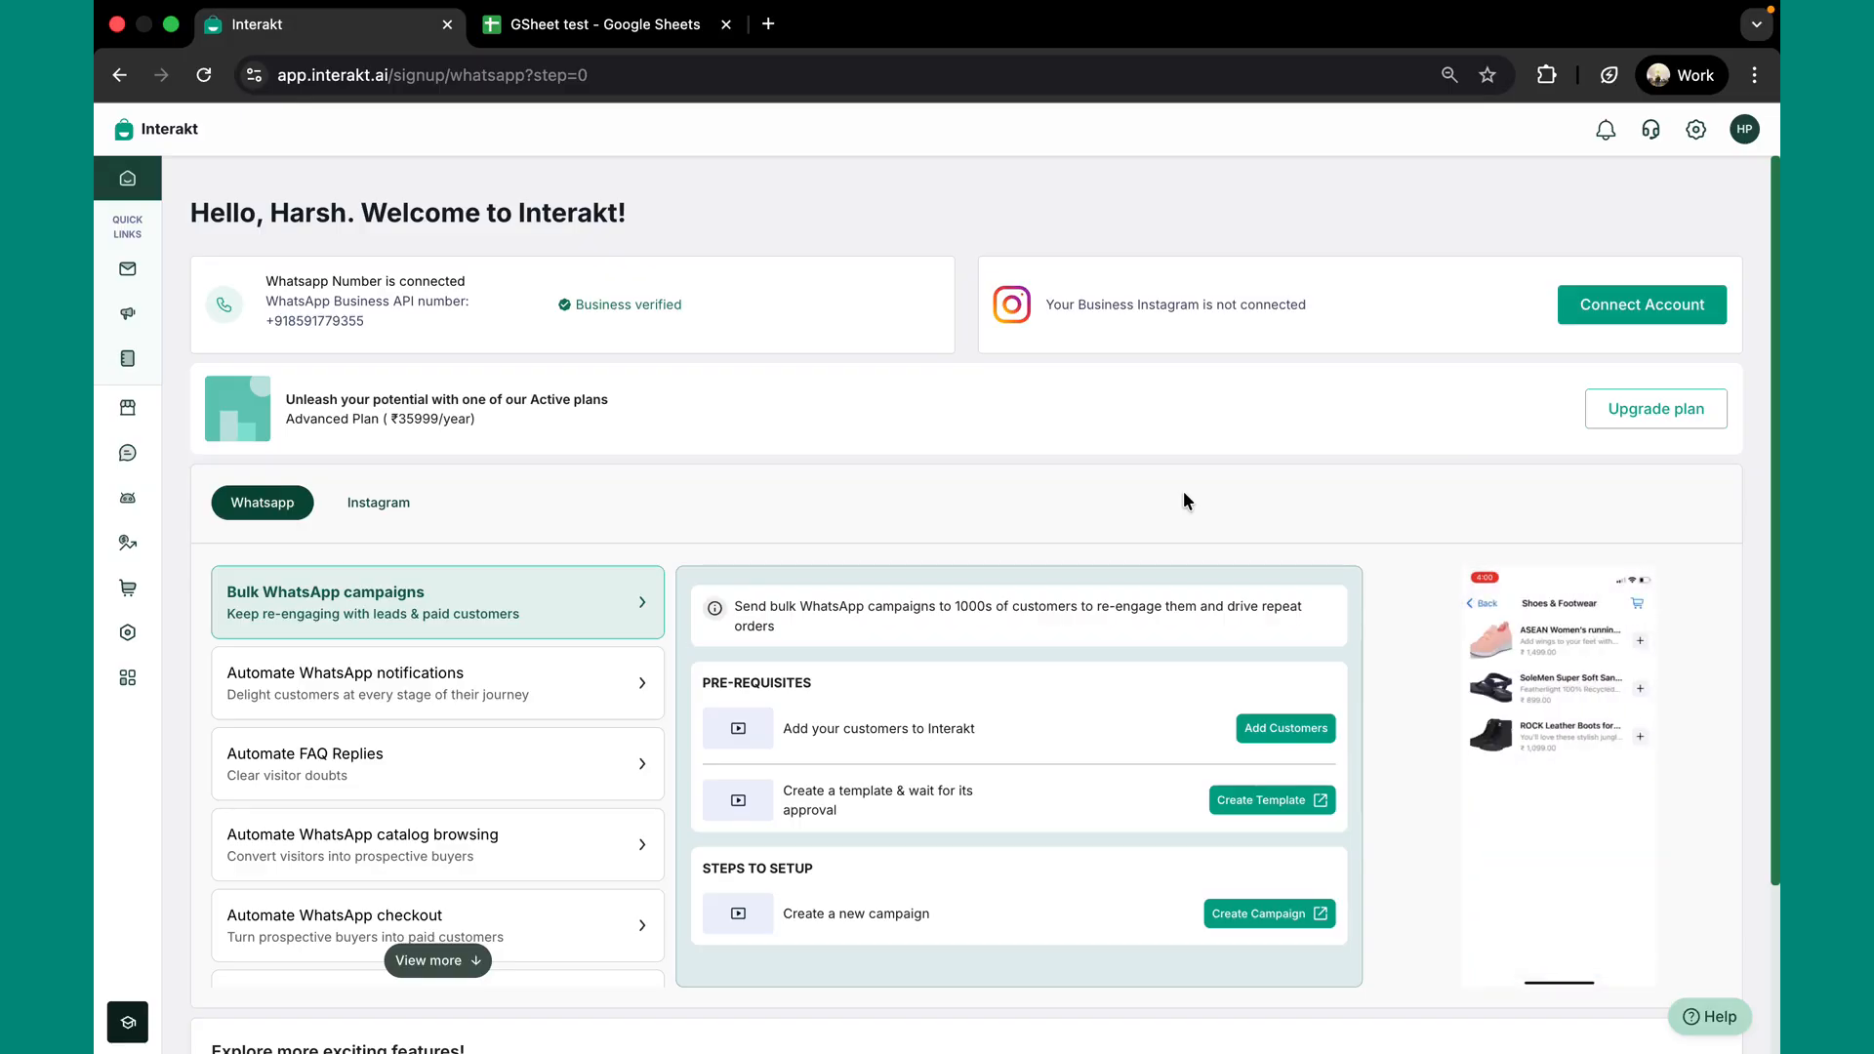
Open Interakt's Integrations page and scroll down to the Google Sheets card
mouse_move(108, 460)
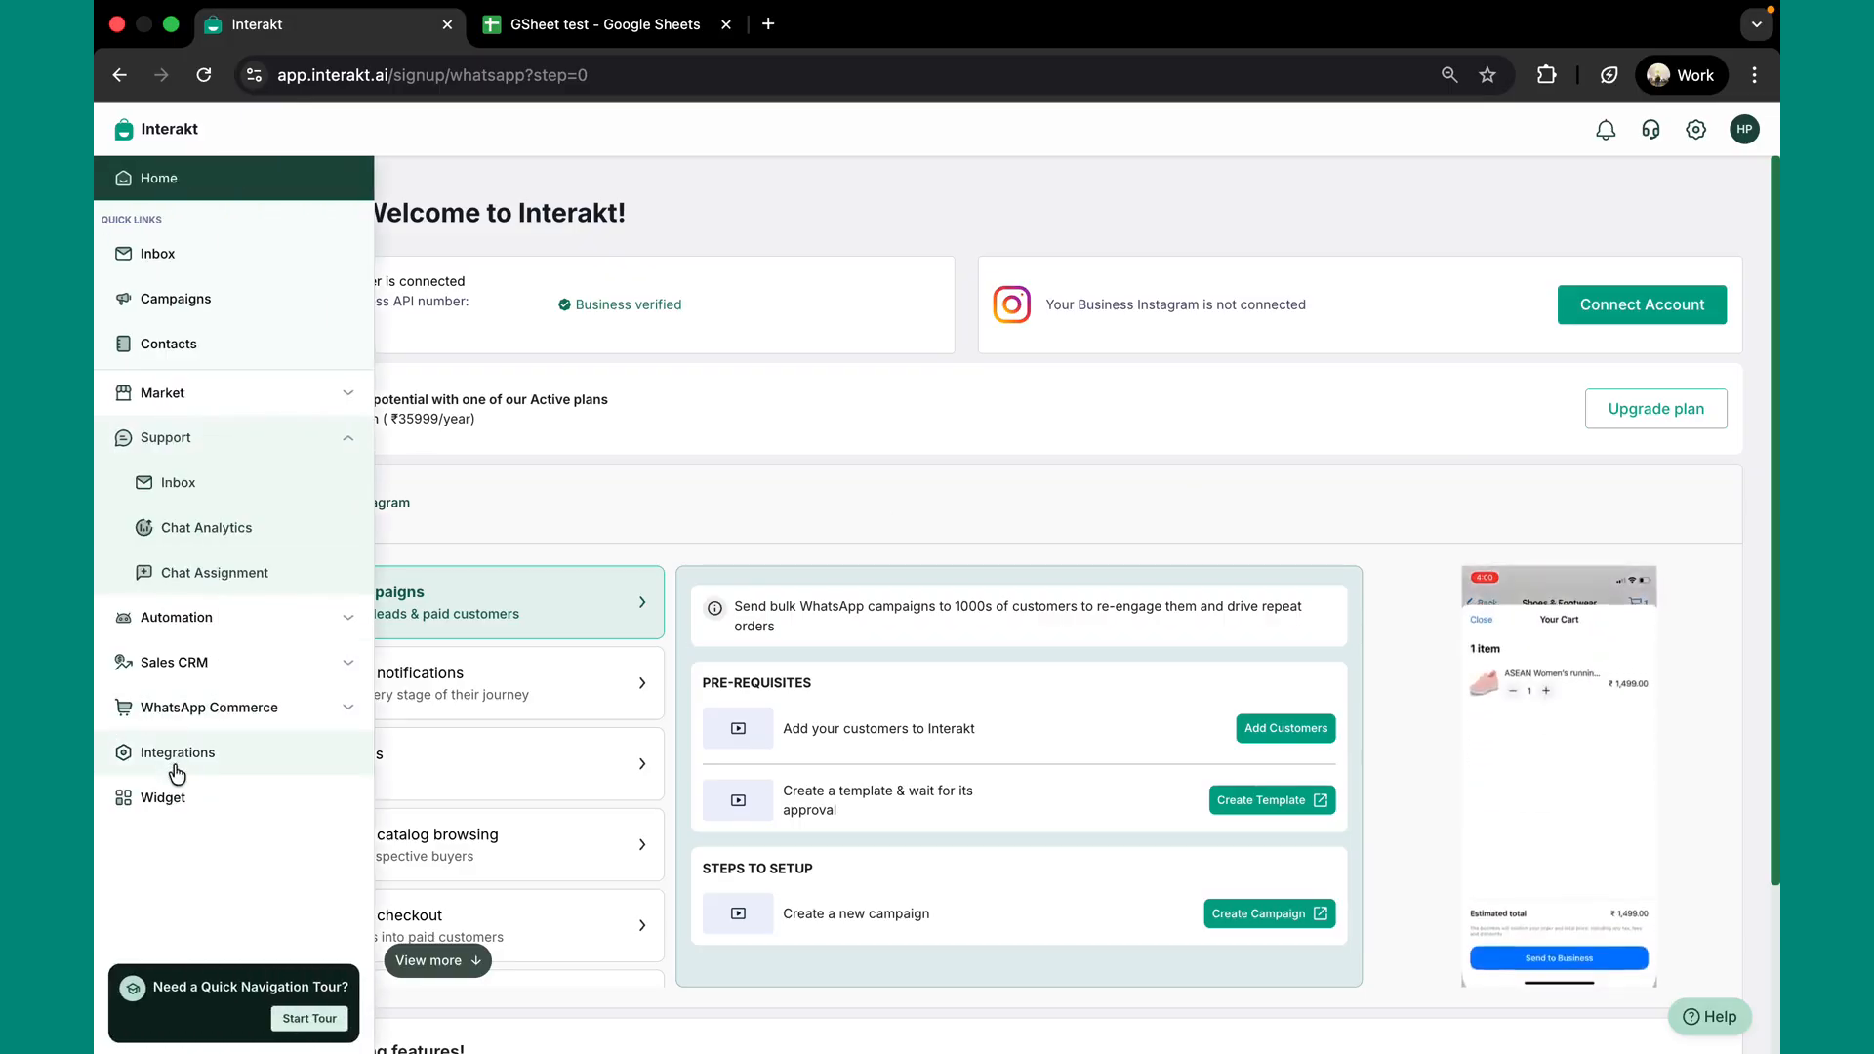
click(177, 771)
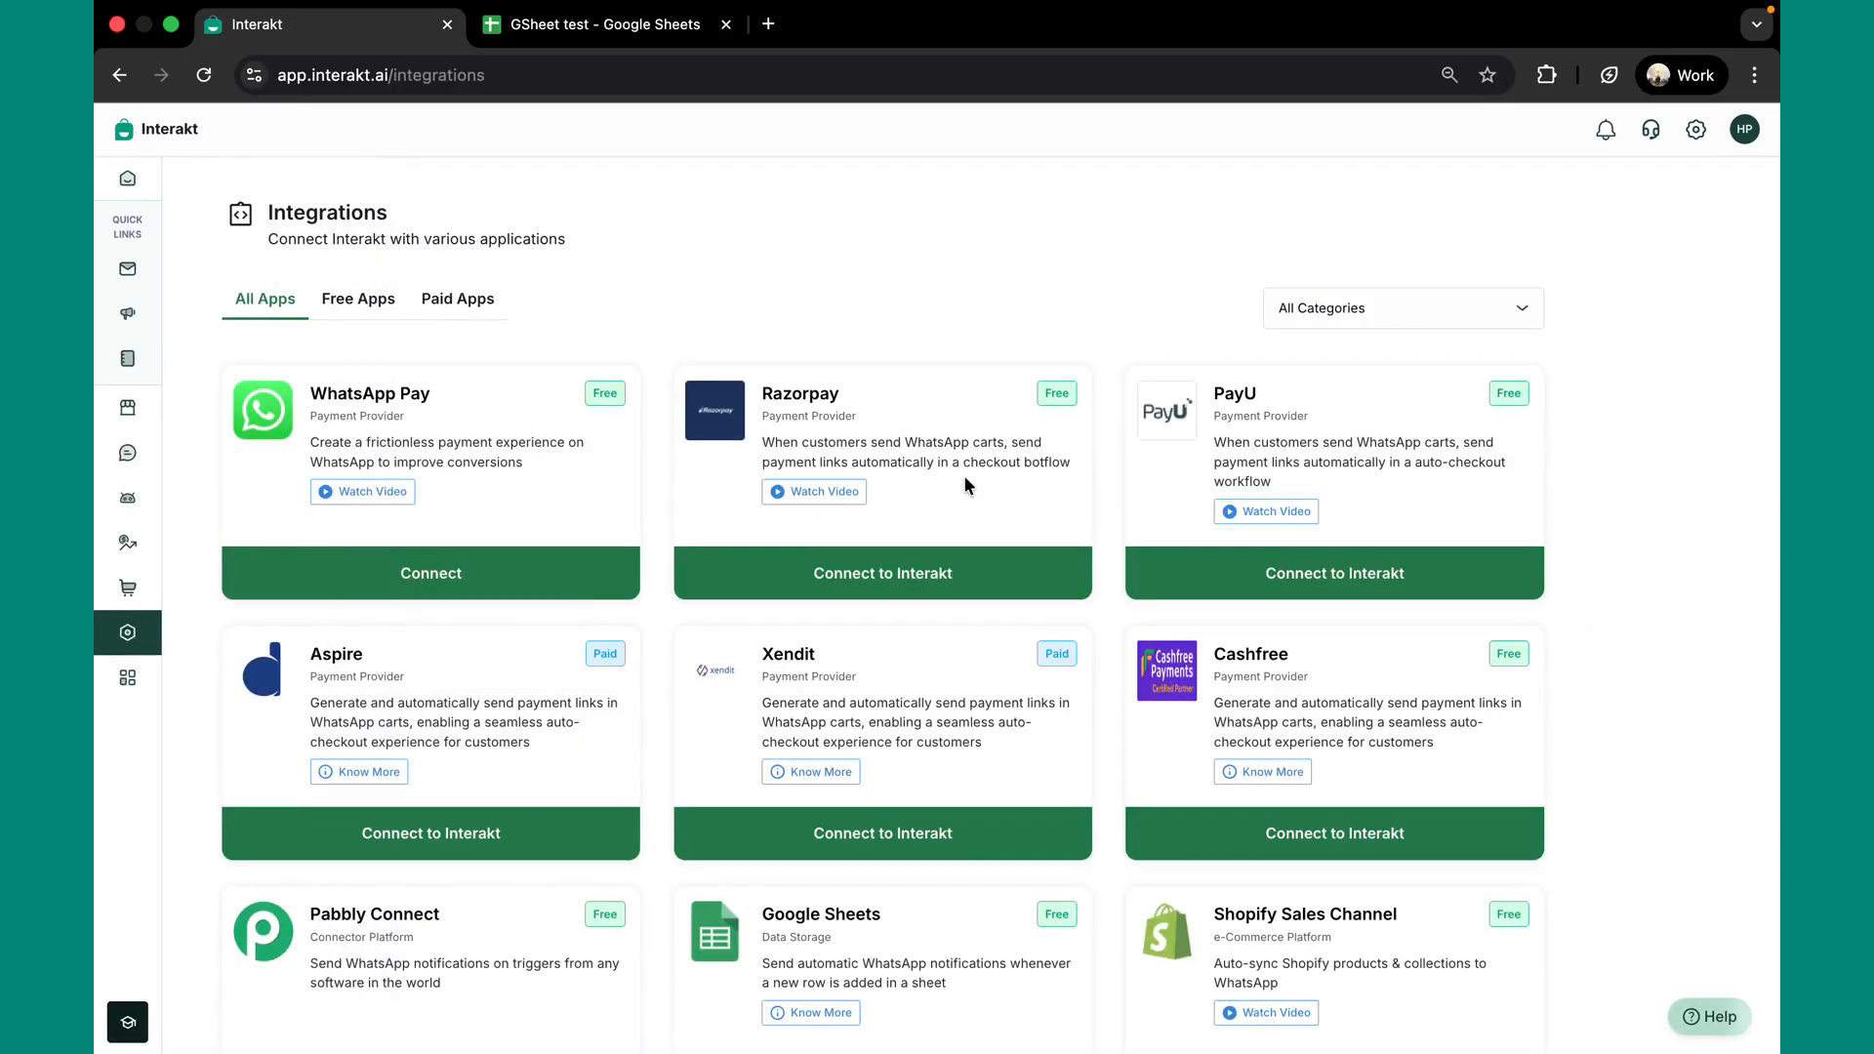
scroll(964, 475, down, 3)
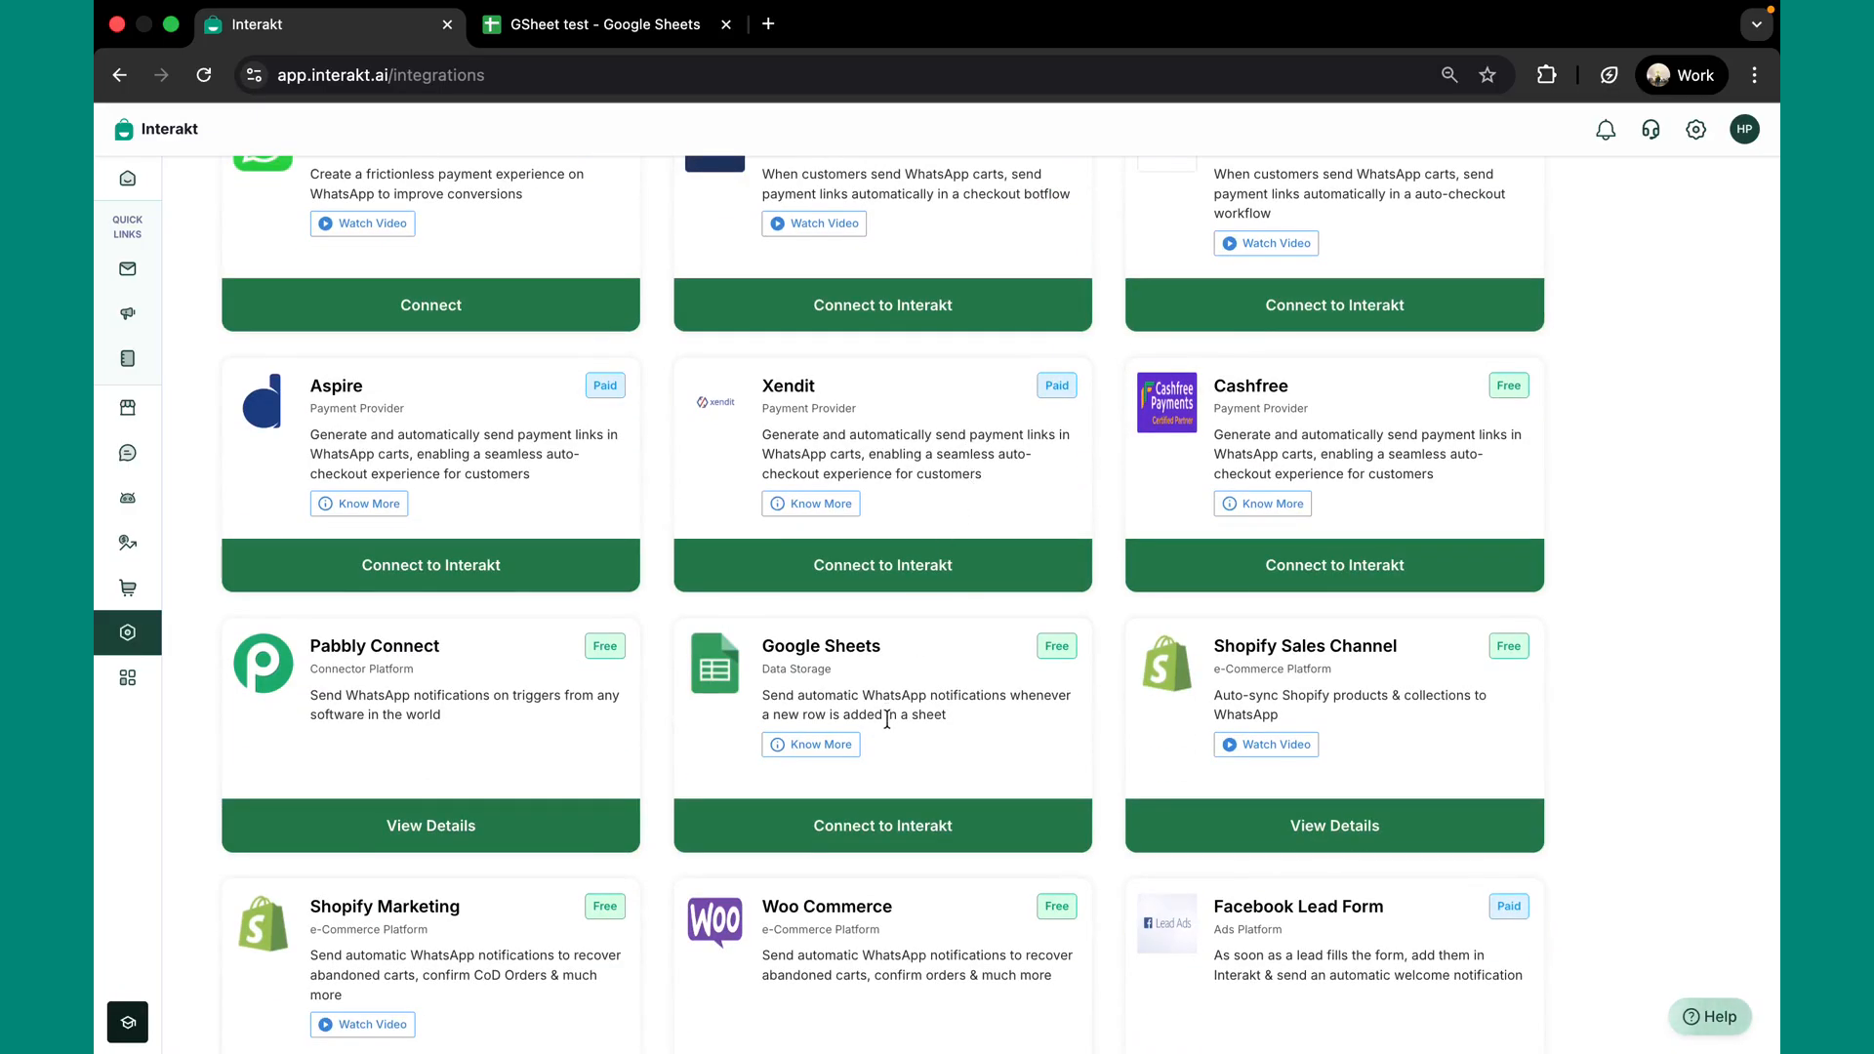
Connect Google Sheets to Interakt and install the 'Trigger WhatsApp Template on Particular Date / Time' workflow
click(877, 823)
click(641, 830)
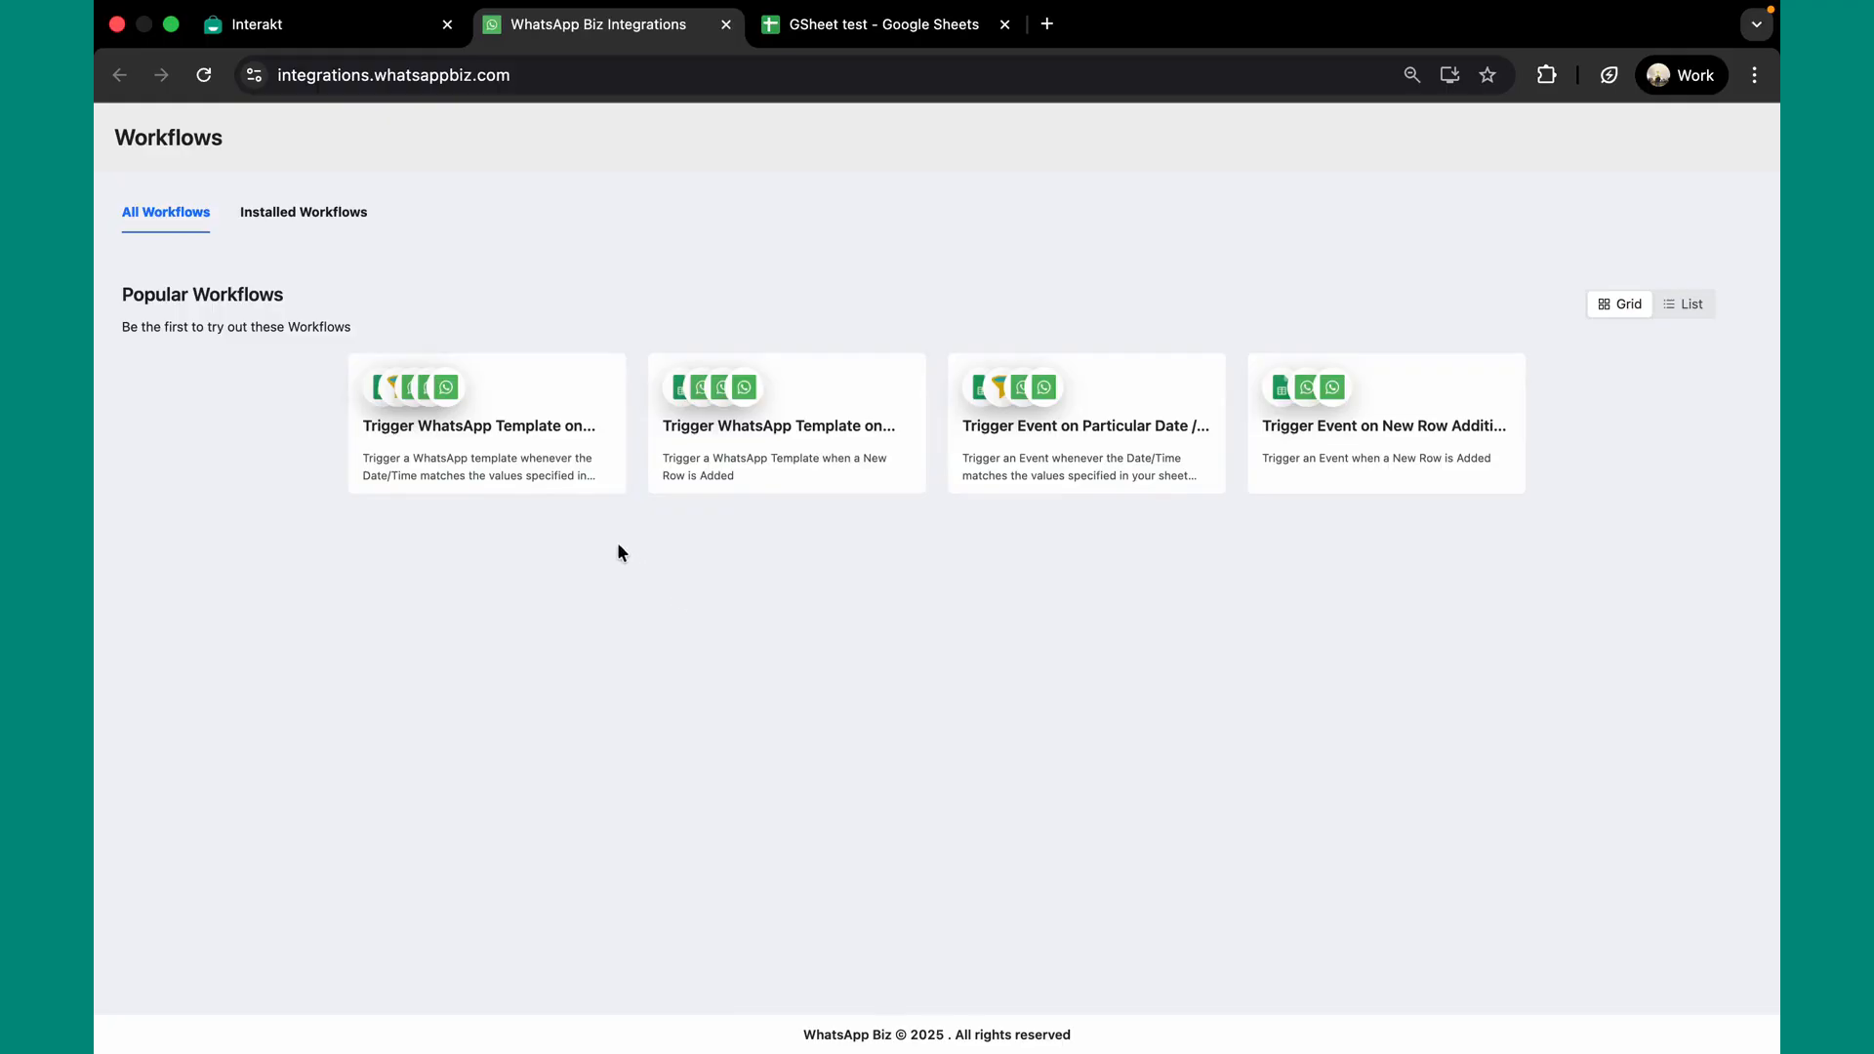
click(502, 435)
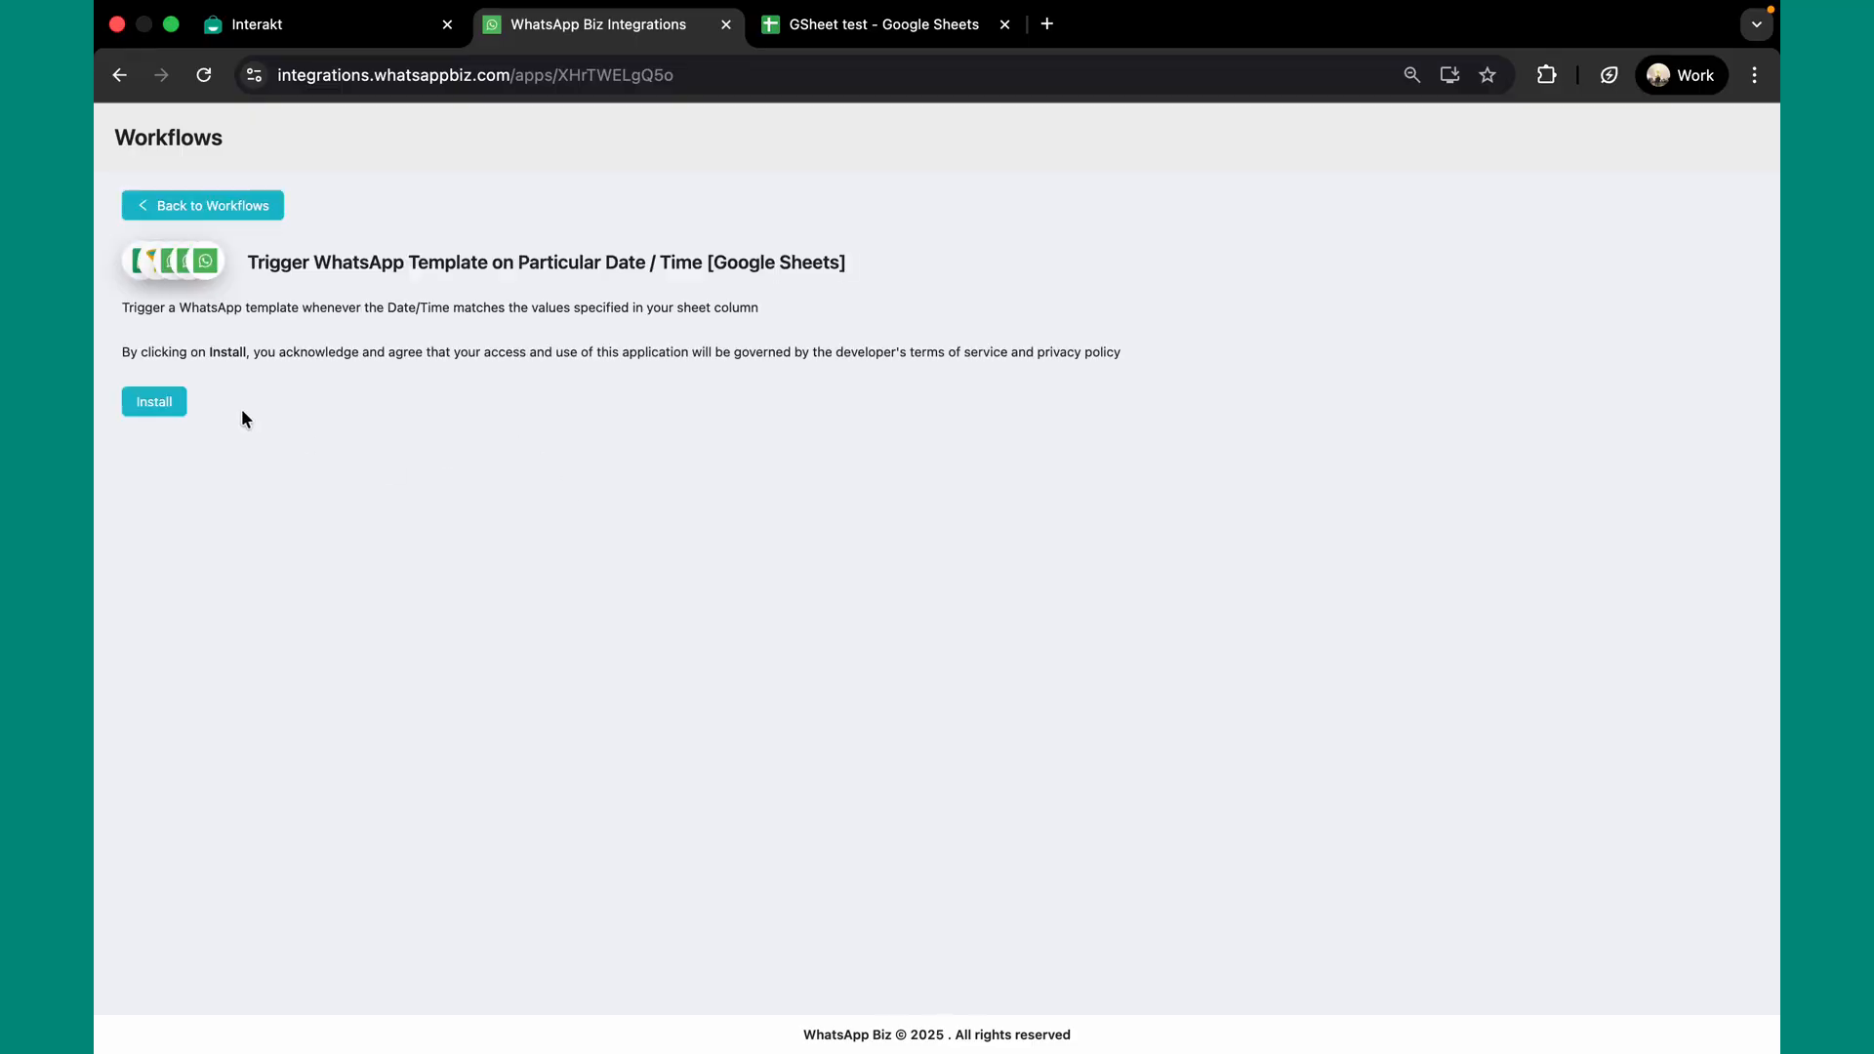
click(152, 406)
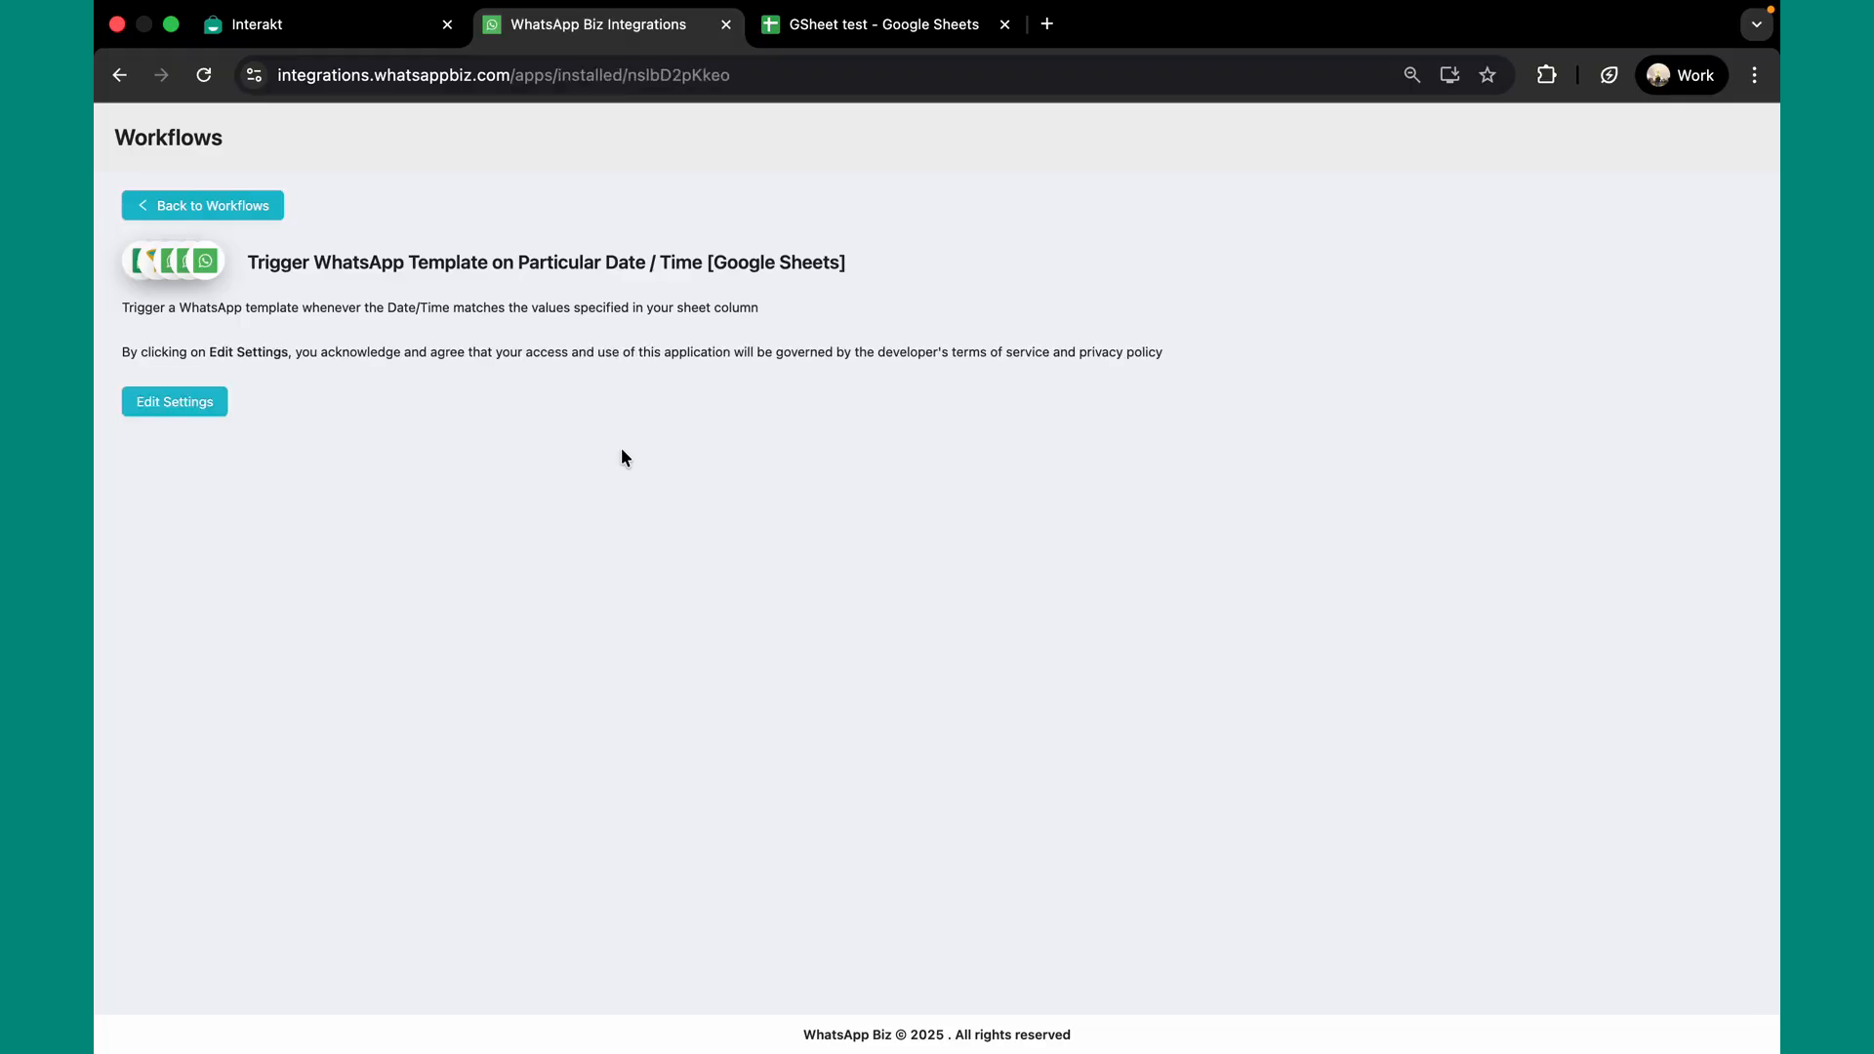
click(193, 408)
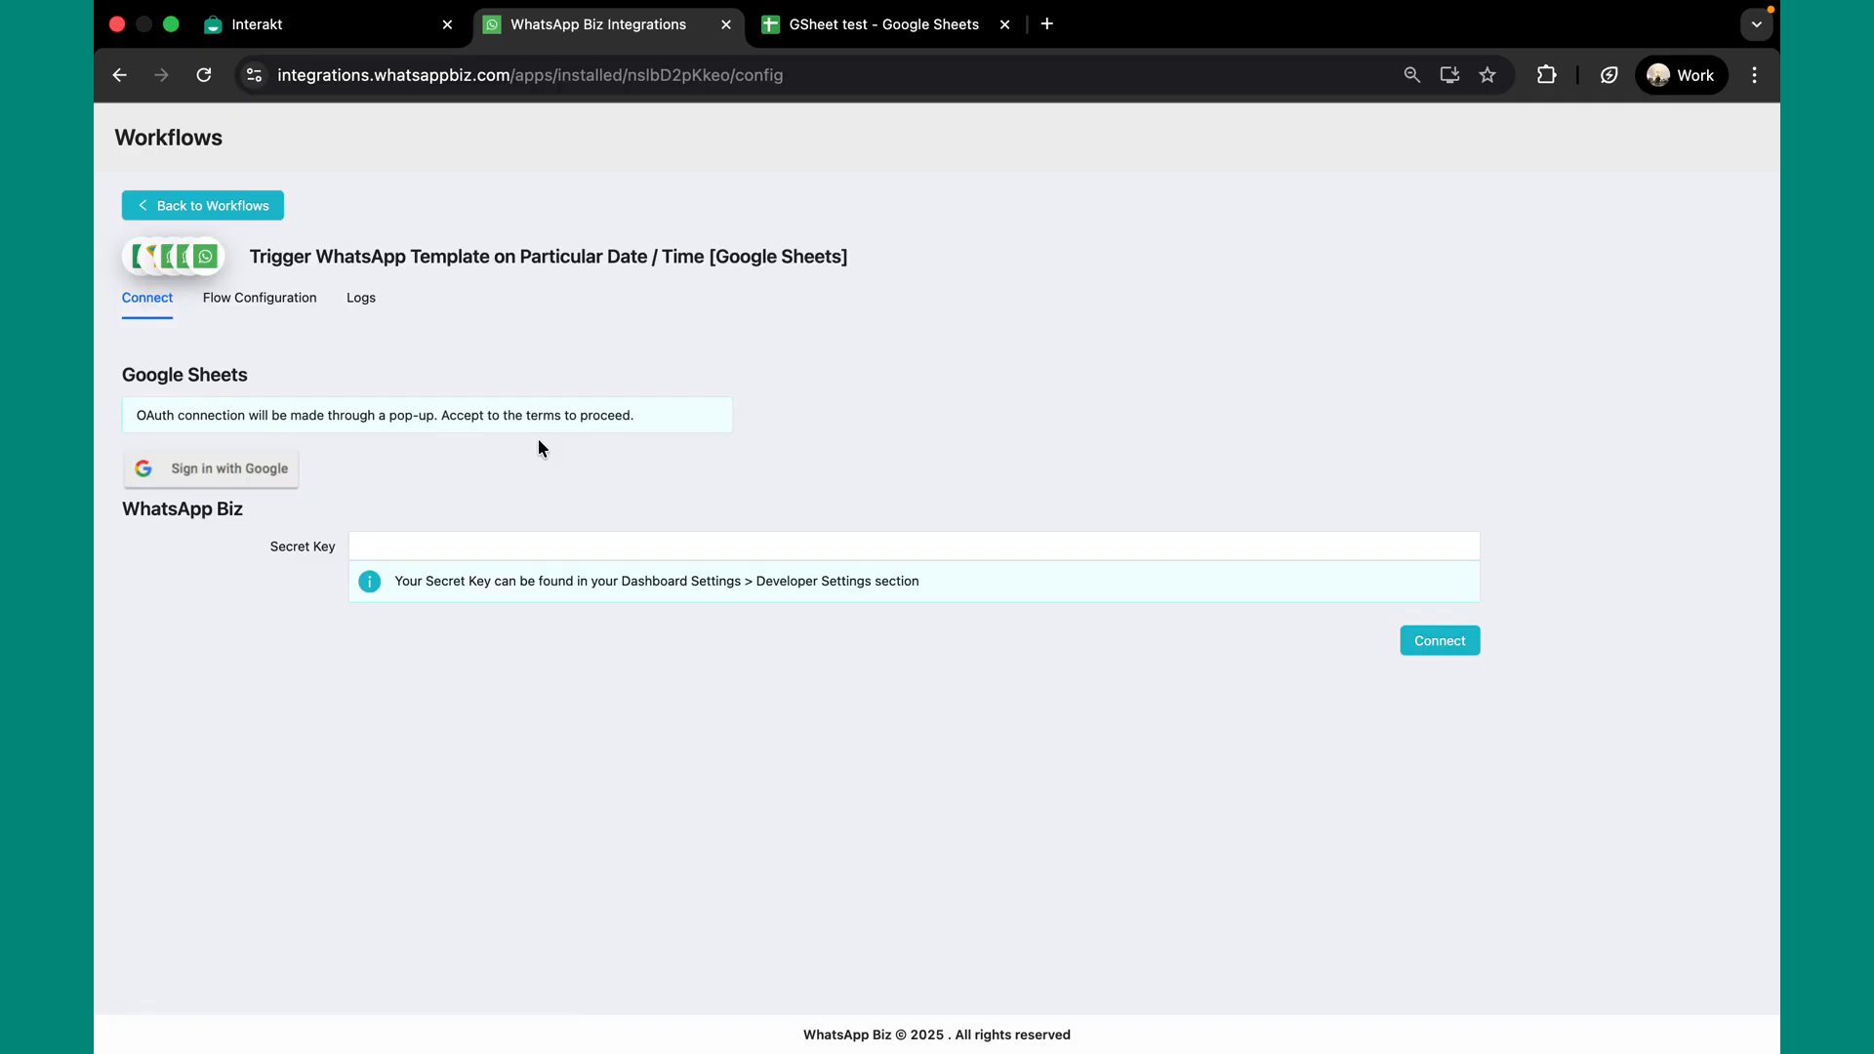
Sign in to Google Sheets with a Google account and connect WhatsApp Biz using the secret key
click(211, 477)
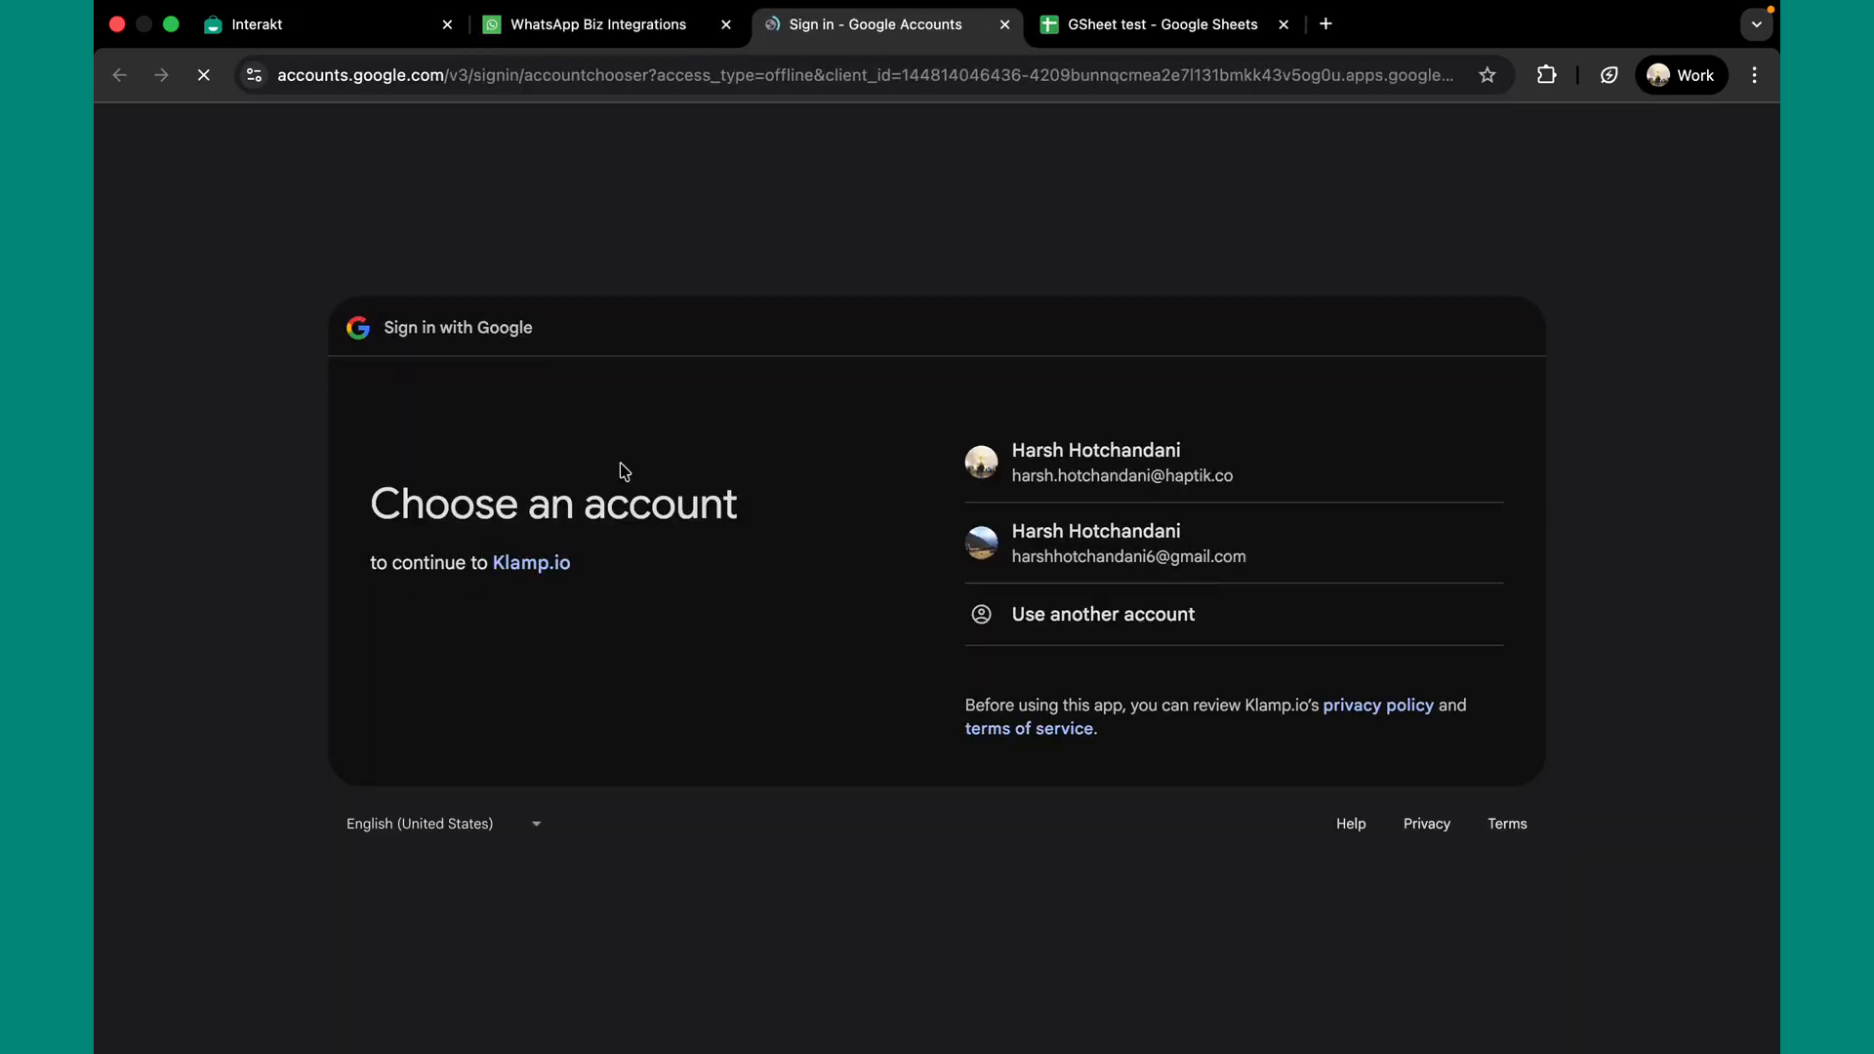
click(1156, 476)
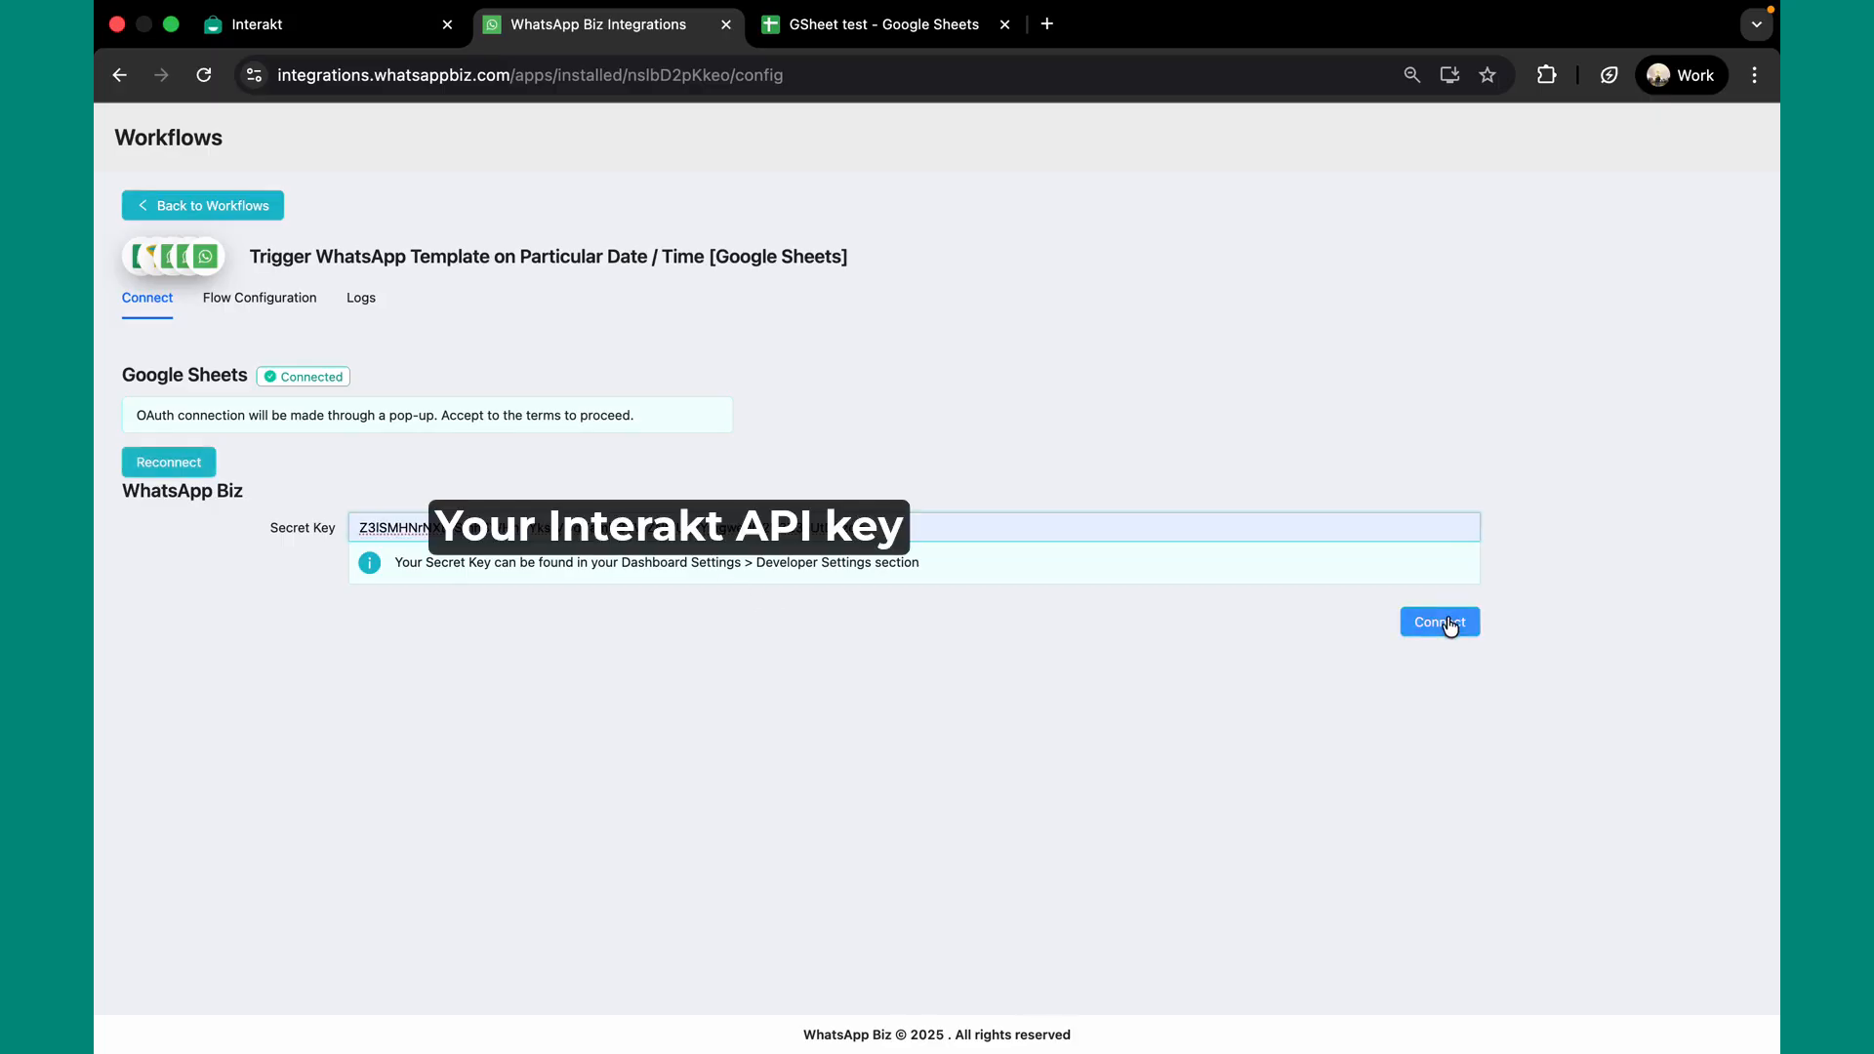
click(1448, 625)
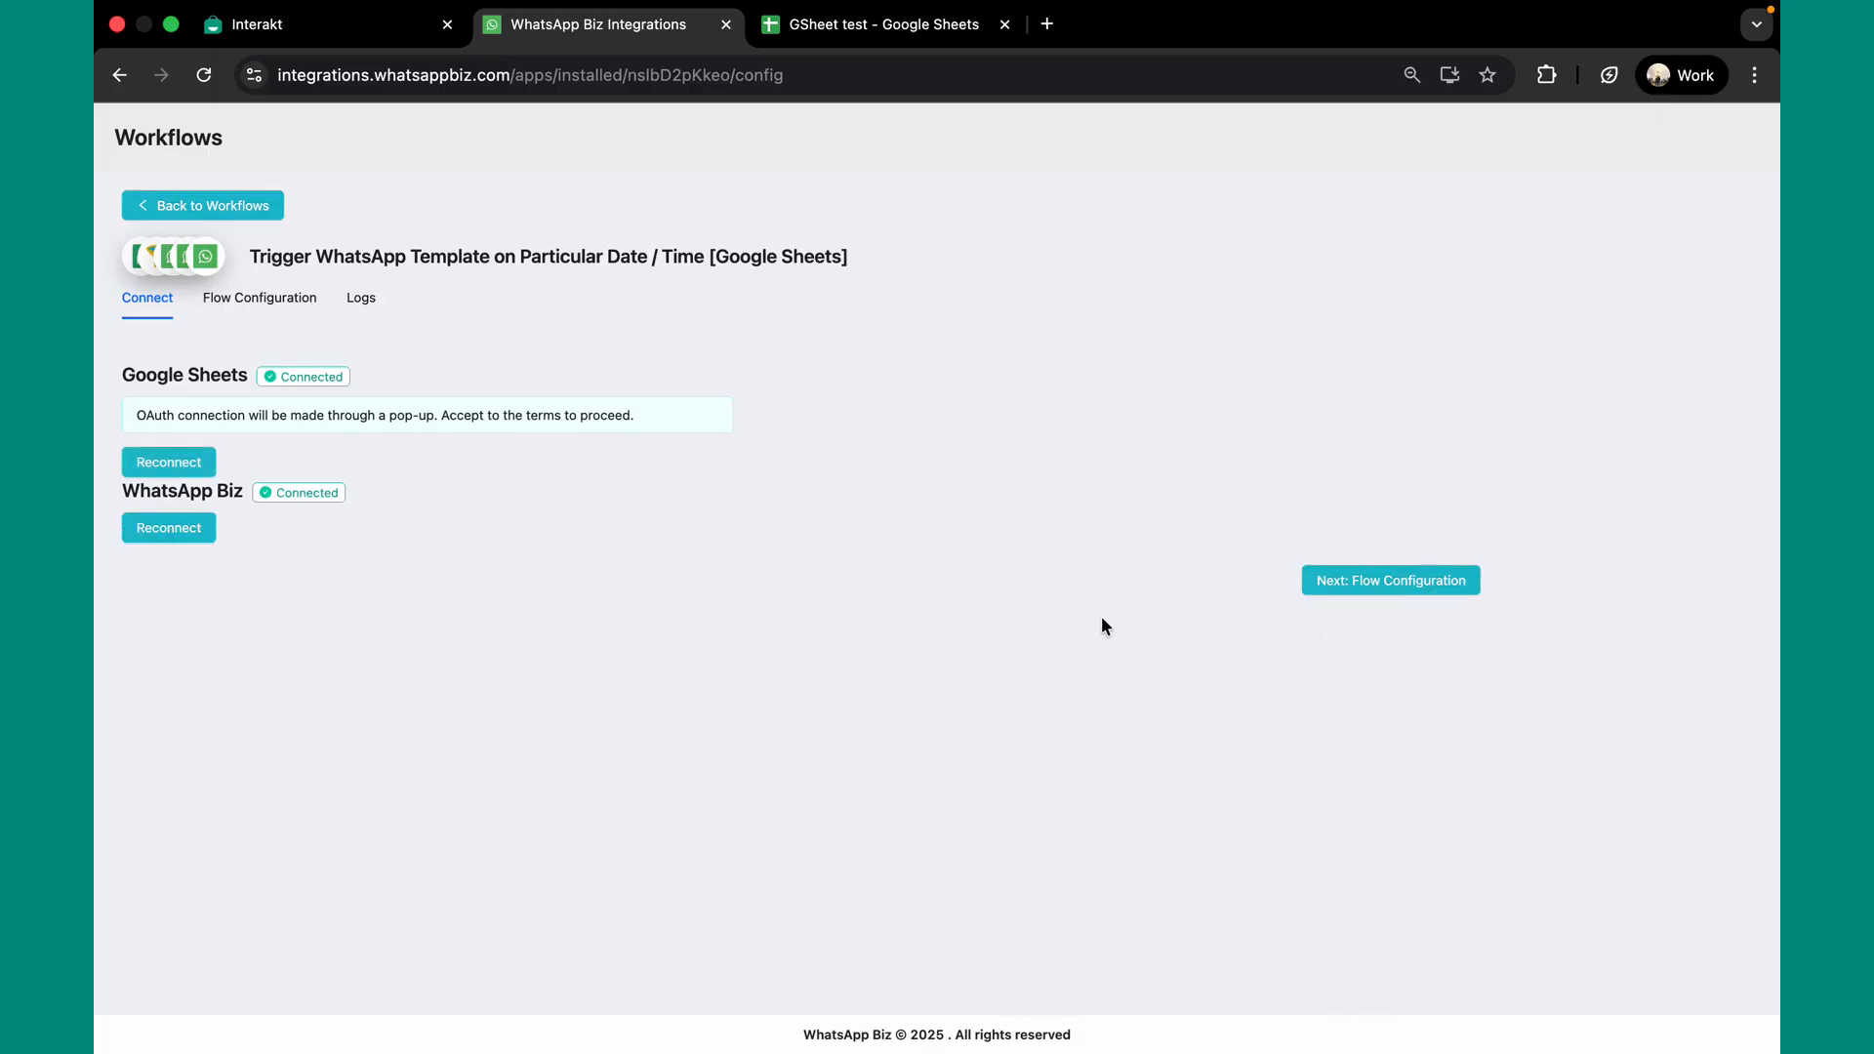
click(1394, 585)
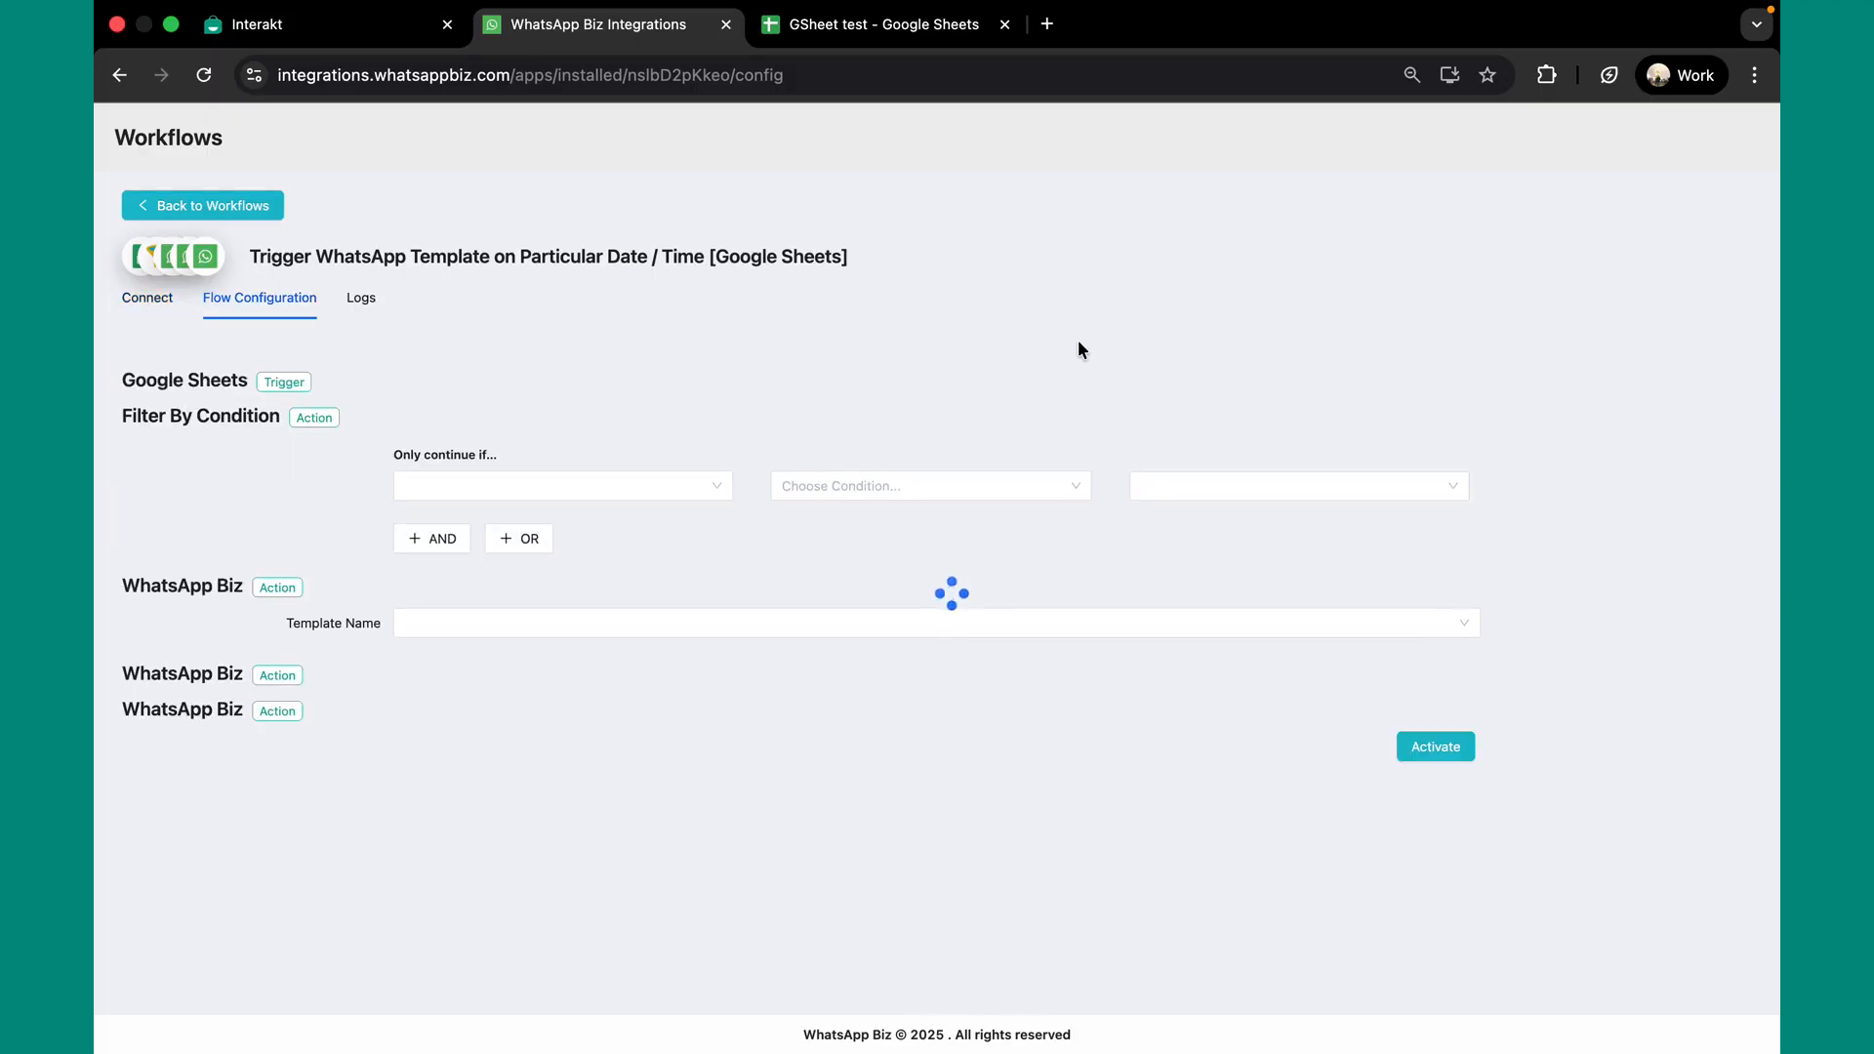
click(870, 29)
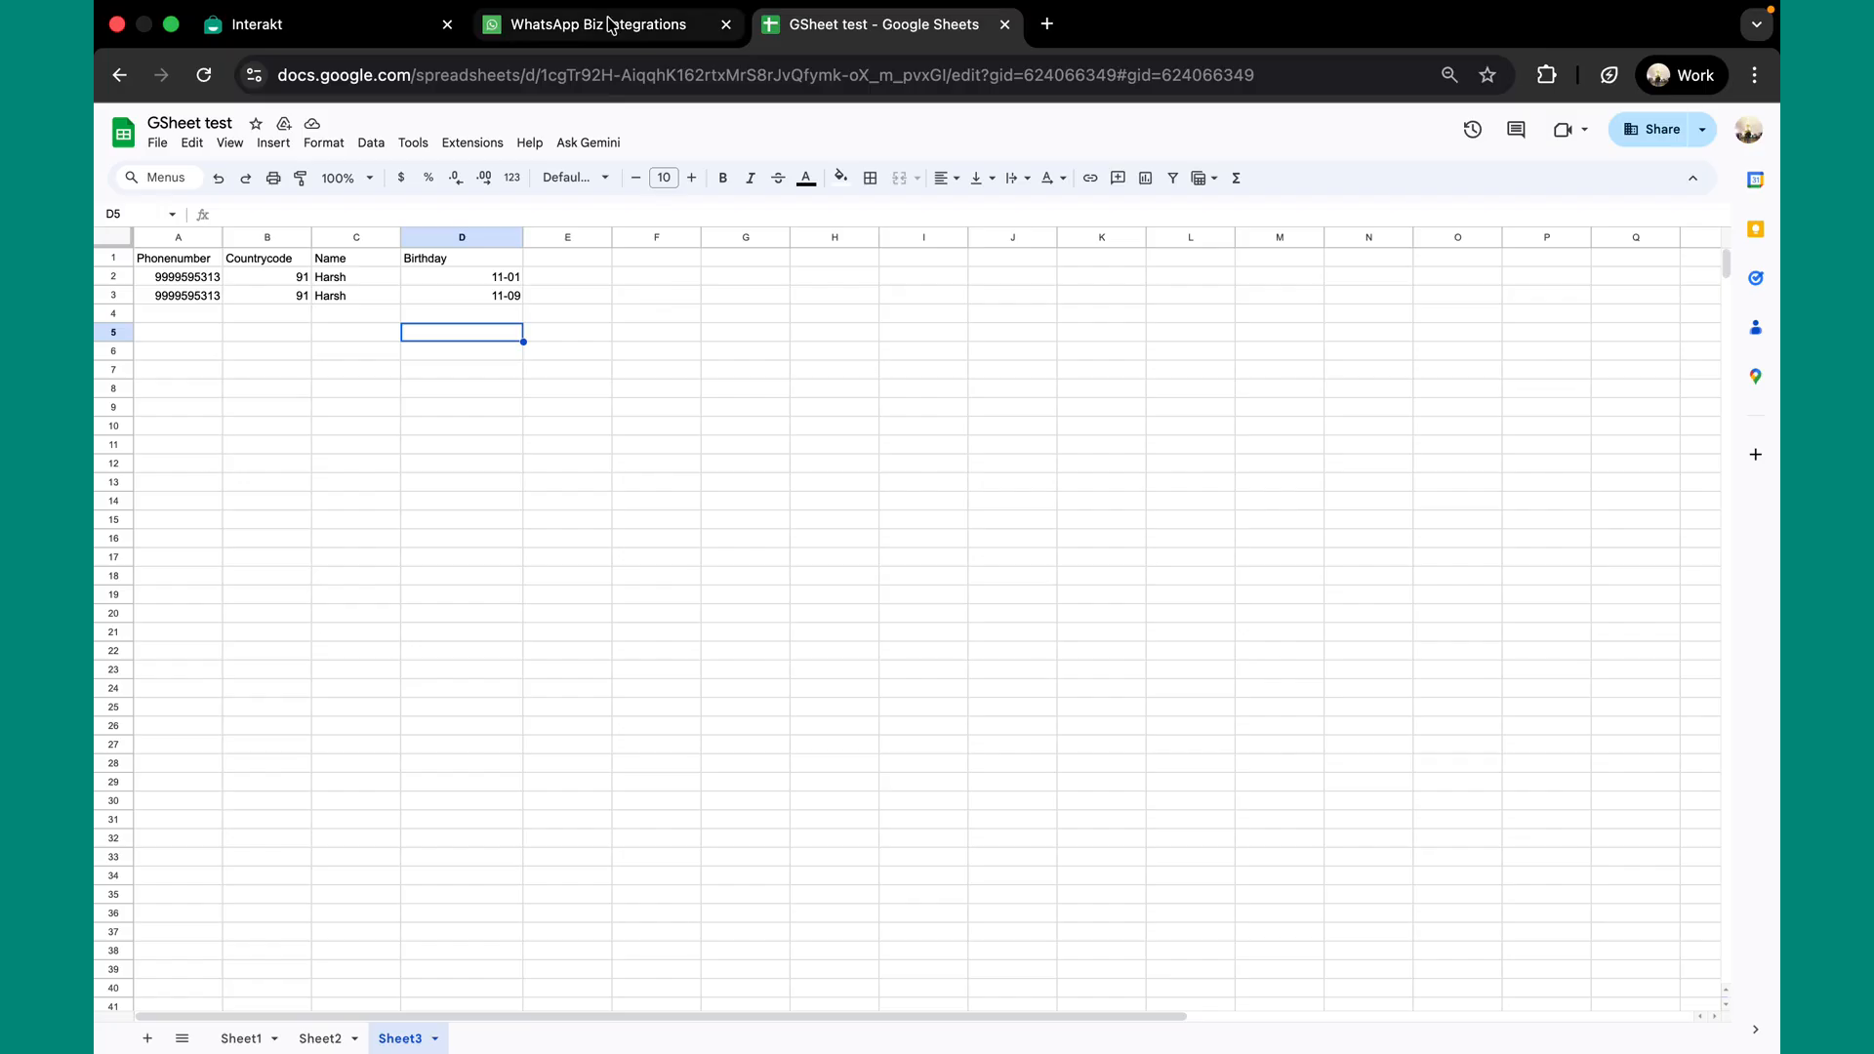
Copy the spreadsheet ID from the GSheet test sheet's web address and return to the workflow
drag(544, 77, 949, 84)
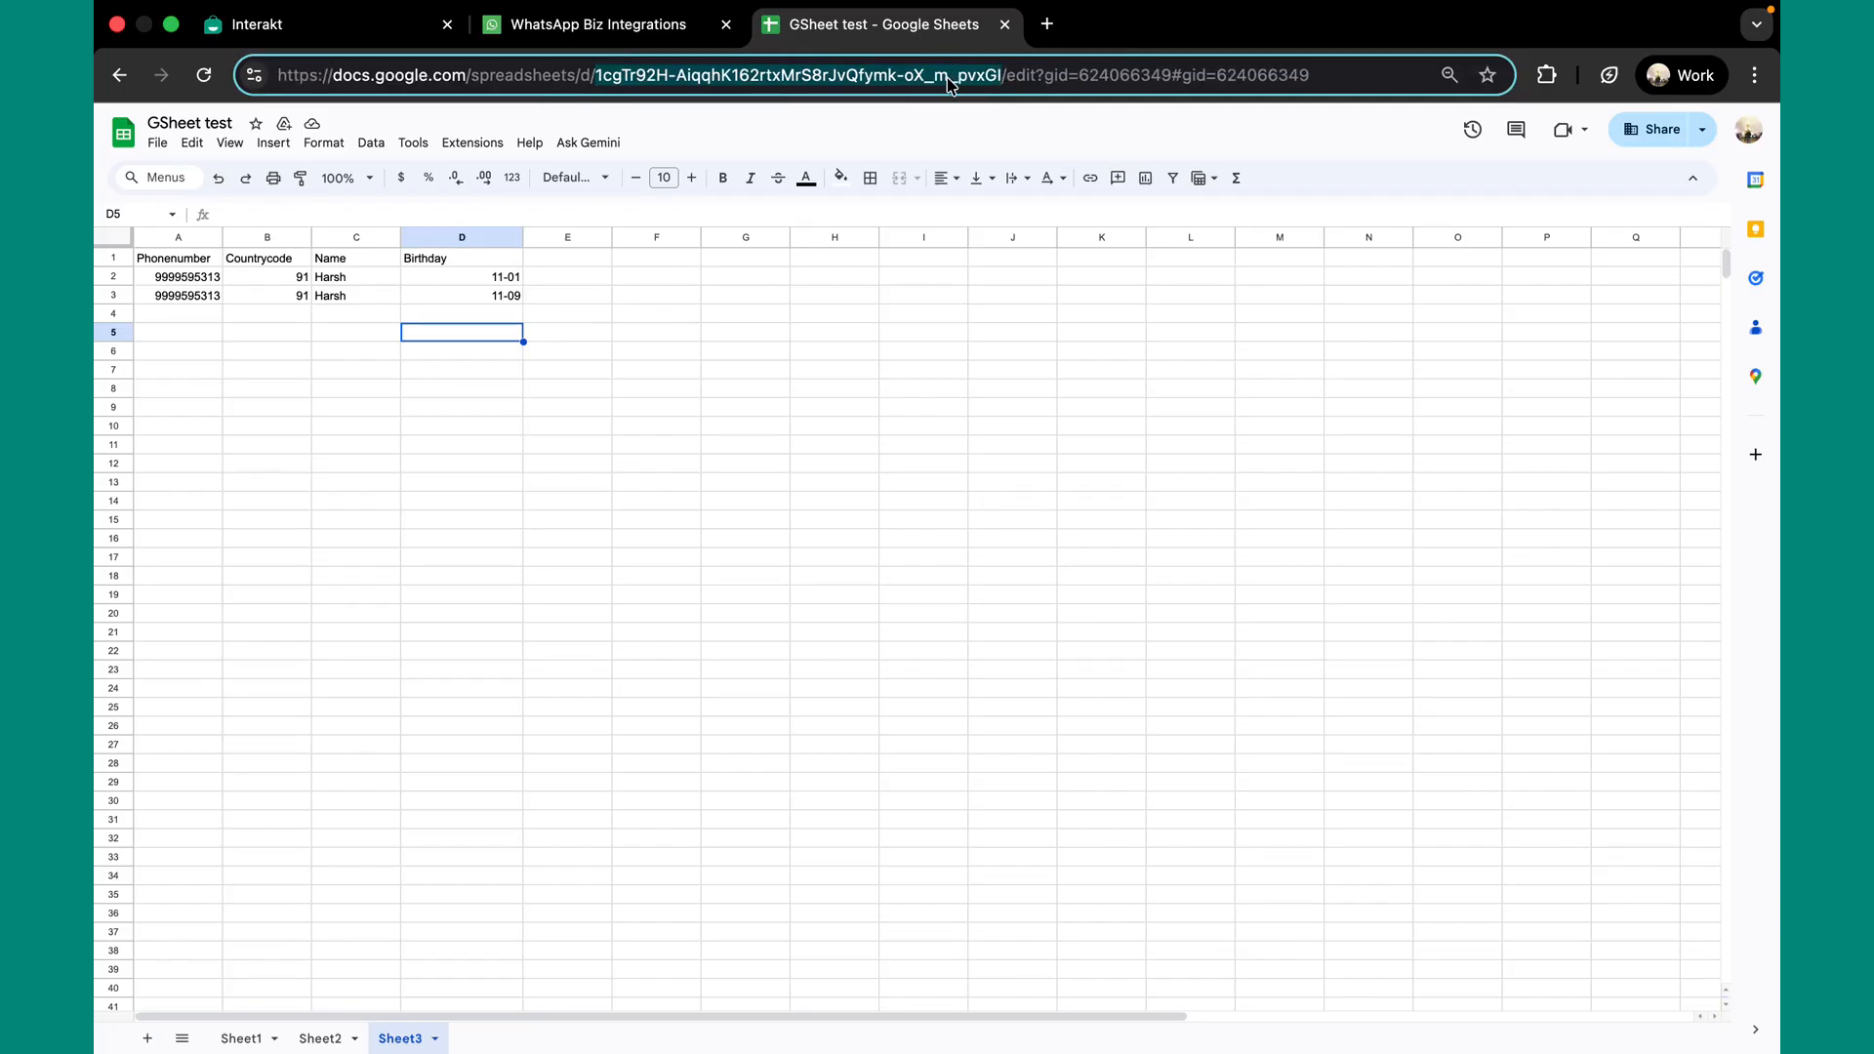
click(653, 25)
Paste the copied spreadsheet ID into the trigger's Spreadsheet ID field
click(609, 417)
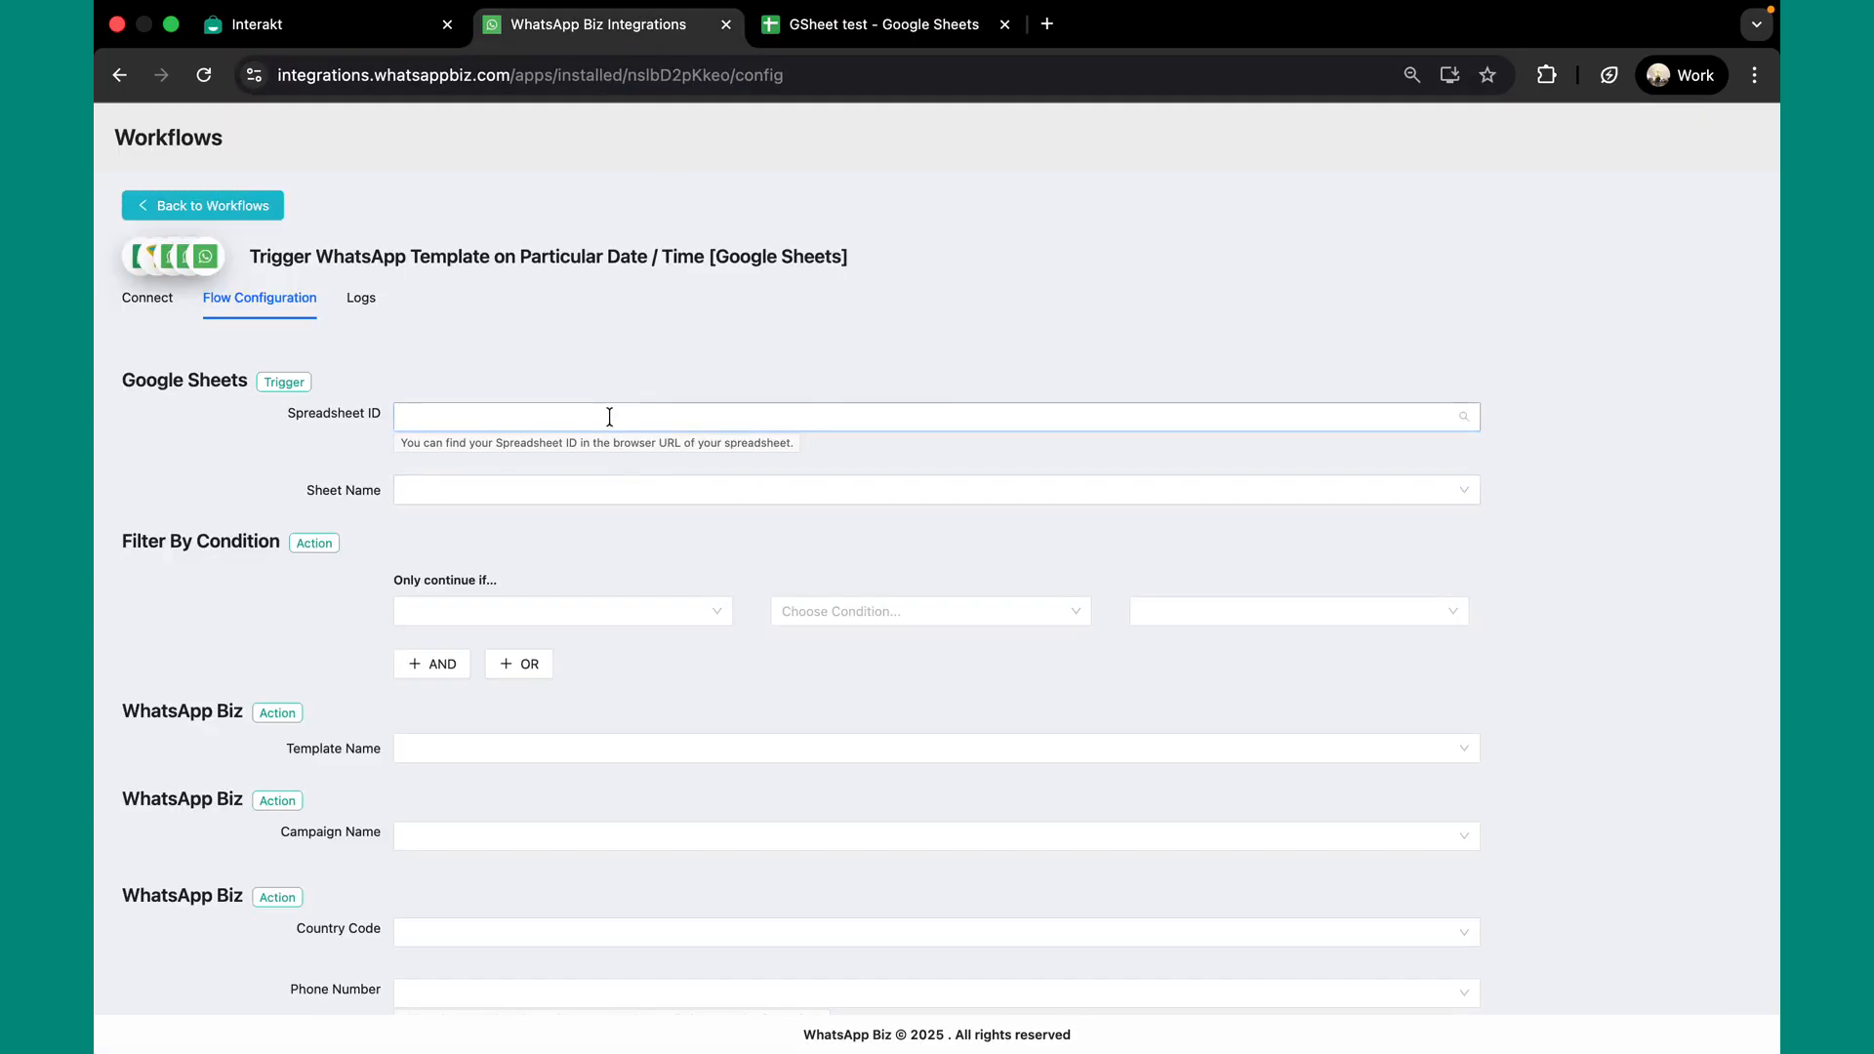
click(618, 456)
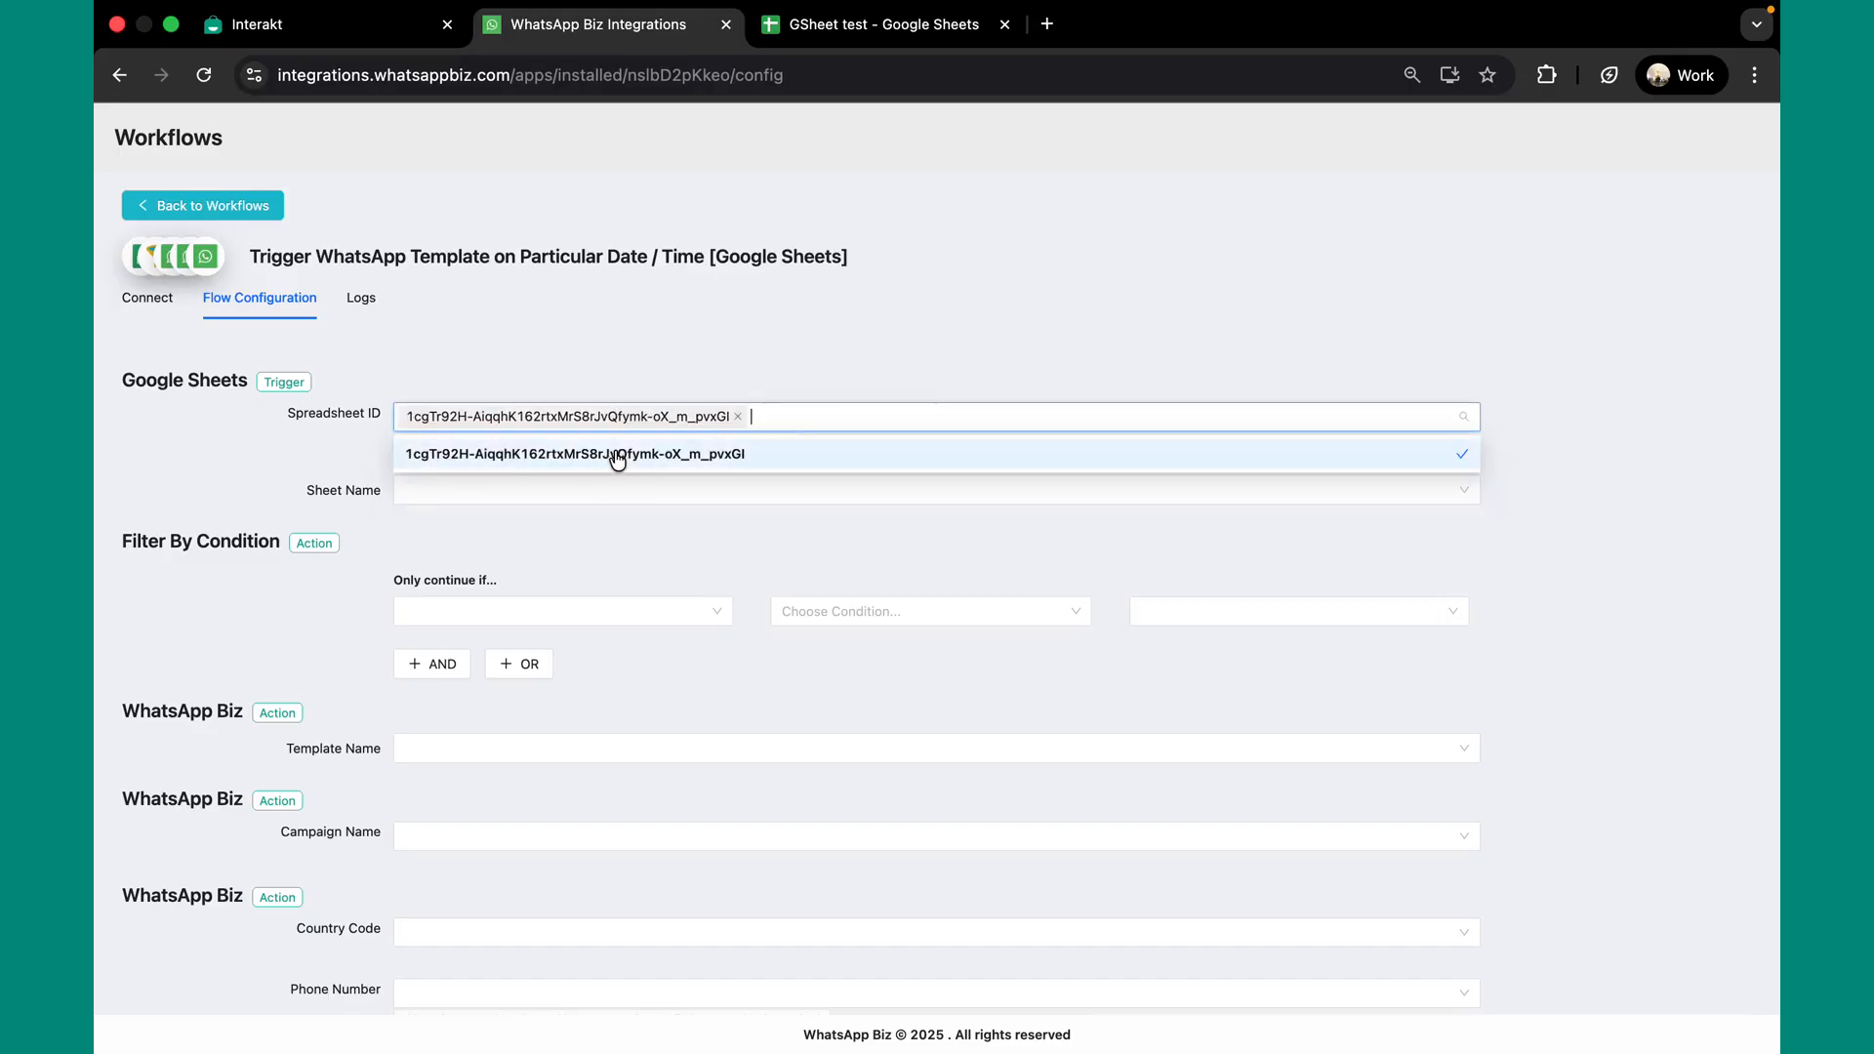
click(606, 513)
Choose Sheet3 as the sheet the trigger watches
click(573, 485)
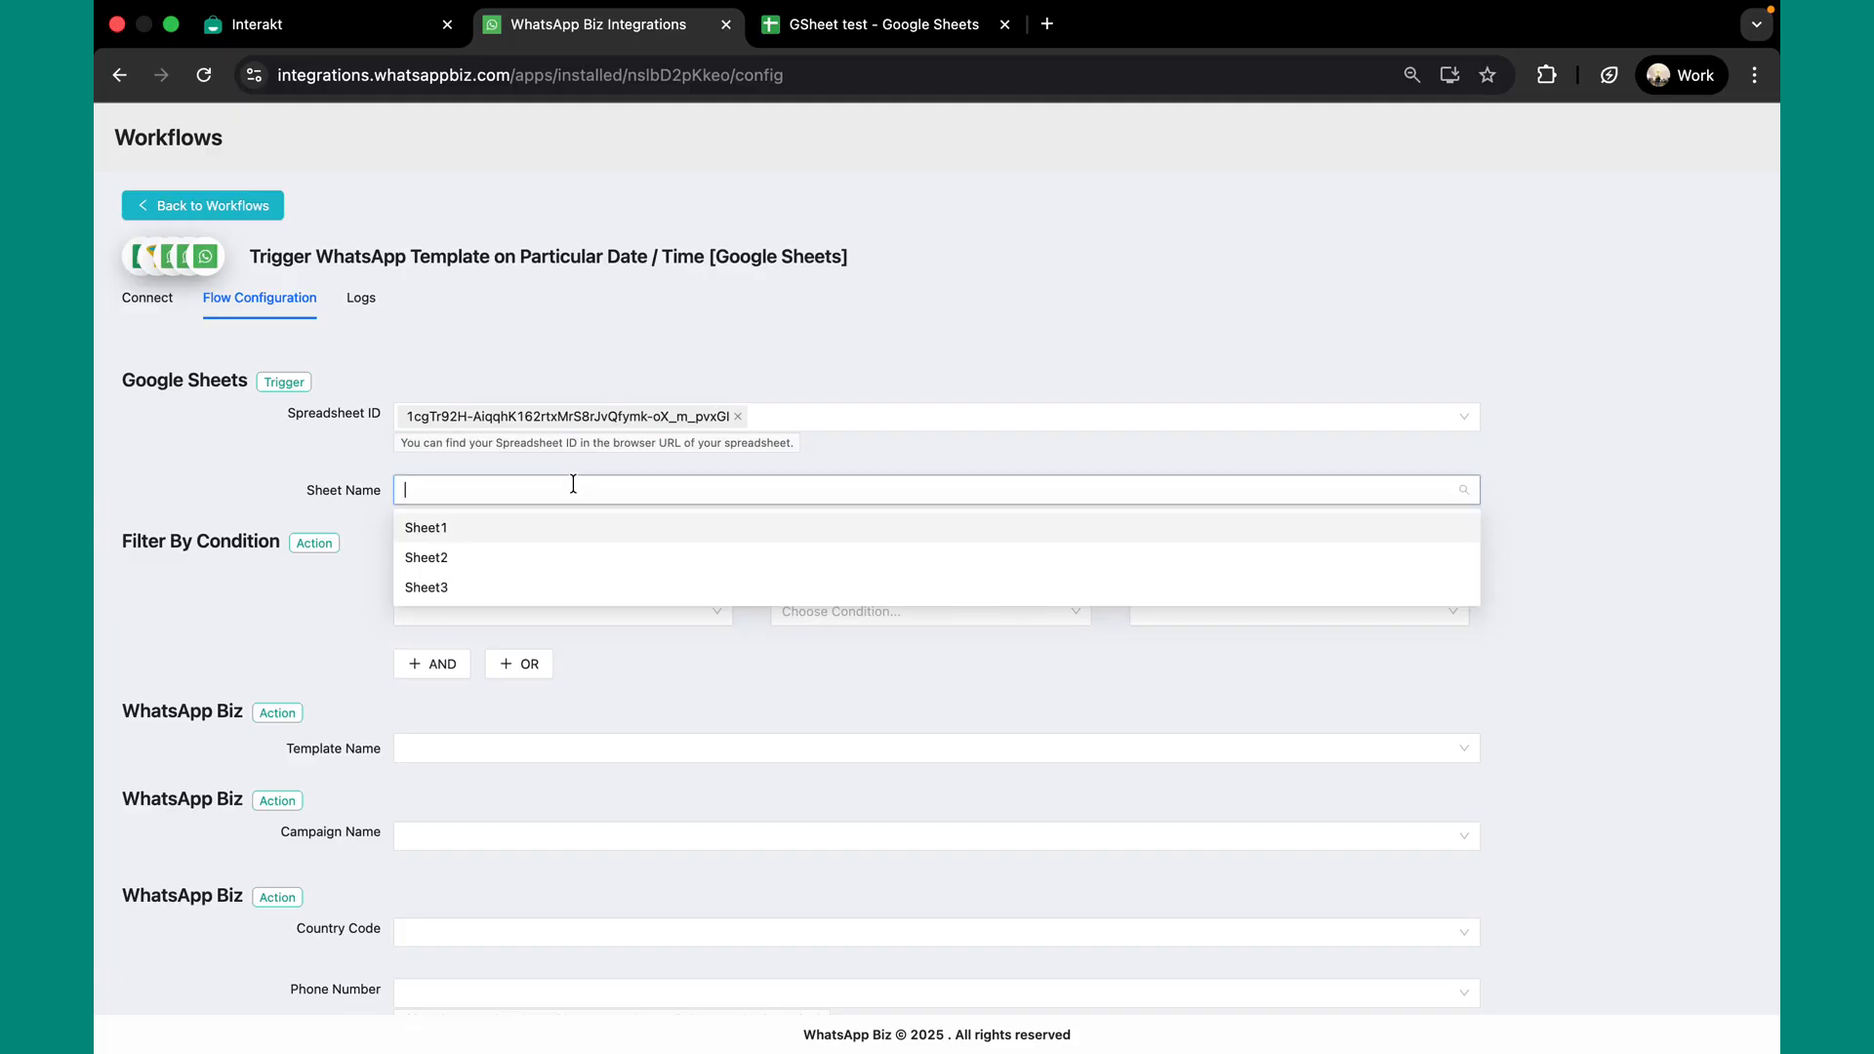
click(604, 588)
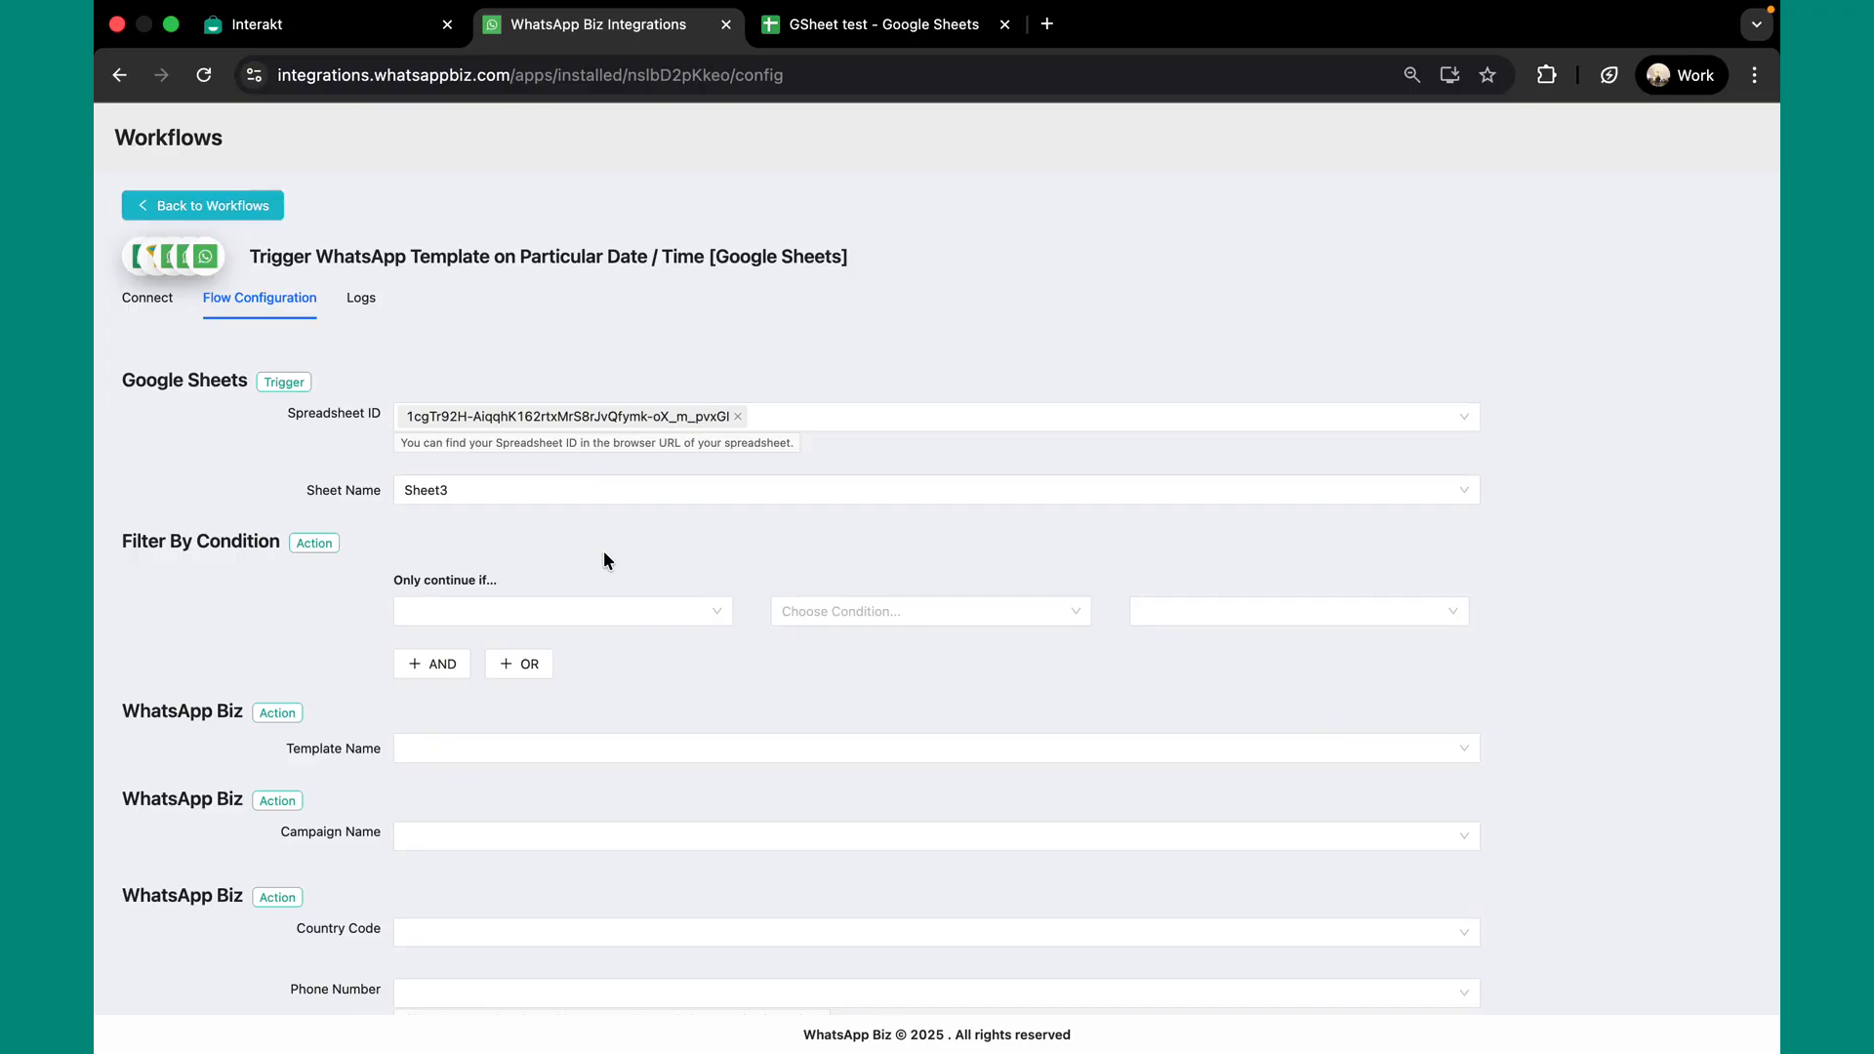
scroll(603, 561, down, 1)
click(586, 513)
Filter rows where Birthday is equal to the current date by 0
click(607, 664)
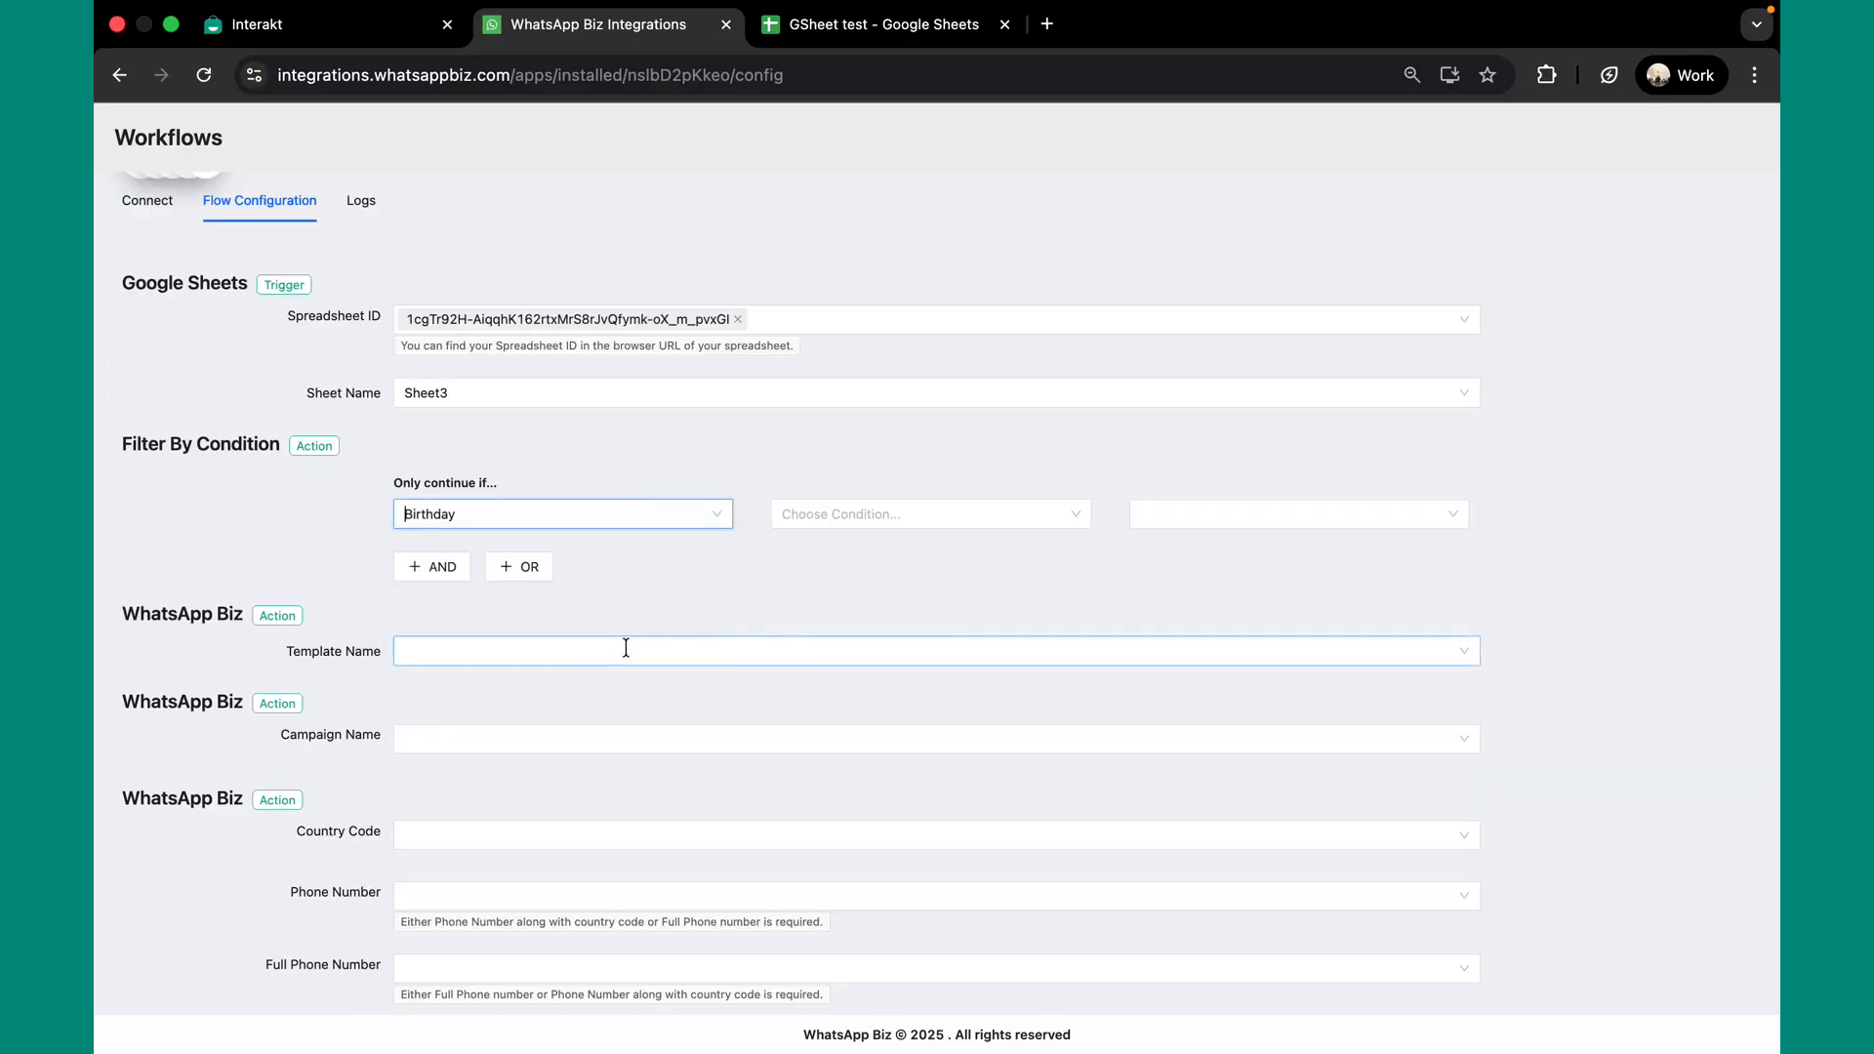
click(904, 514)
scroll(922, 649, down, 10)
scroll(920, 651, down, 1)
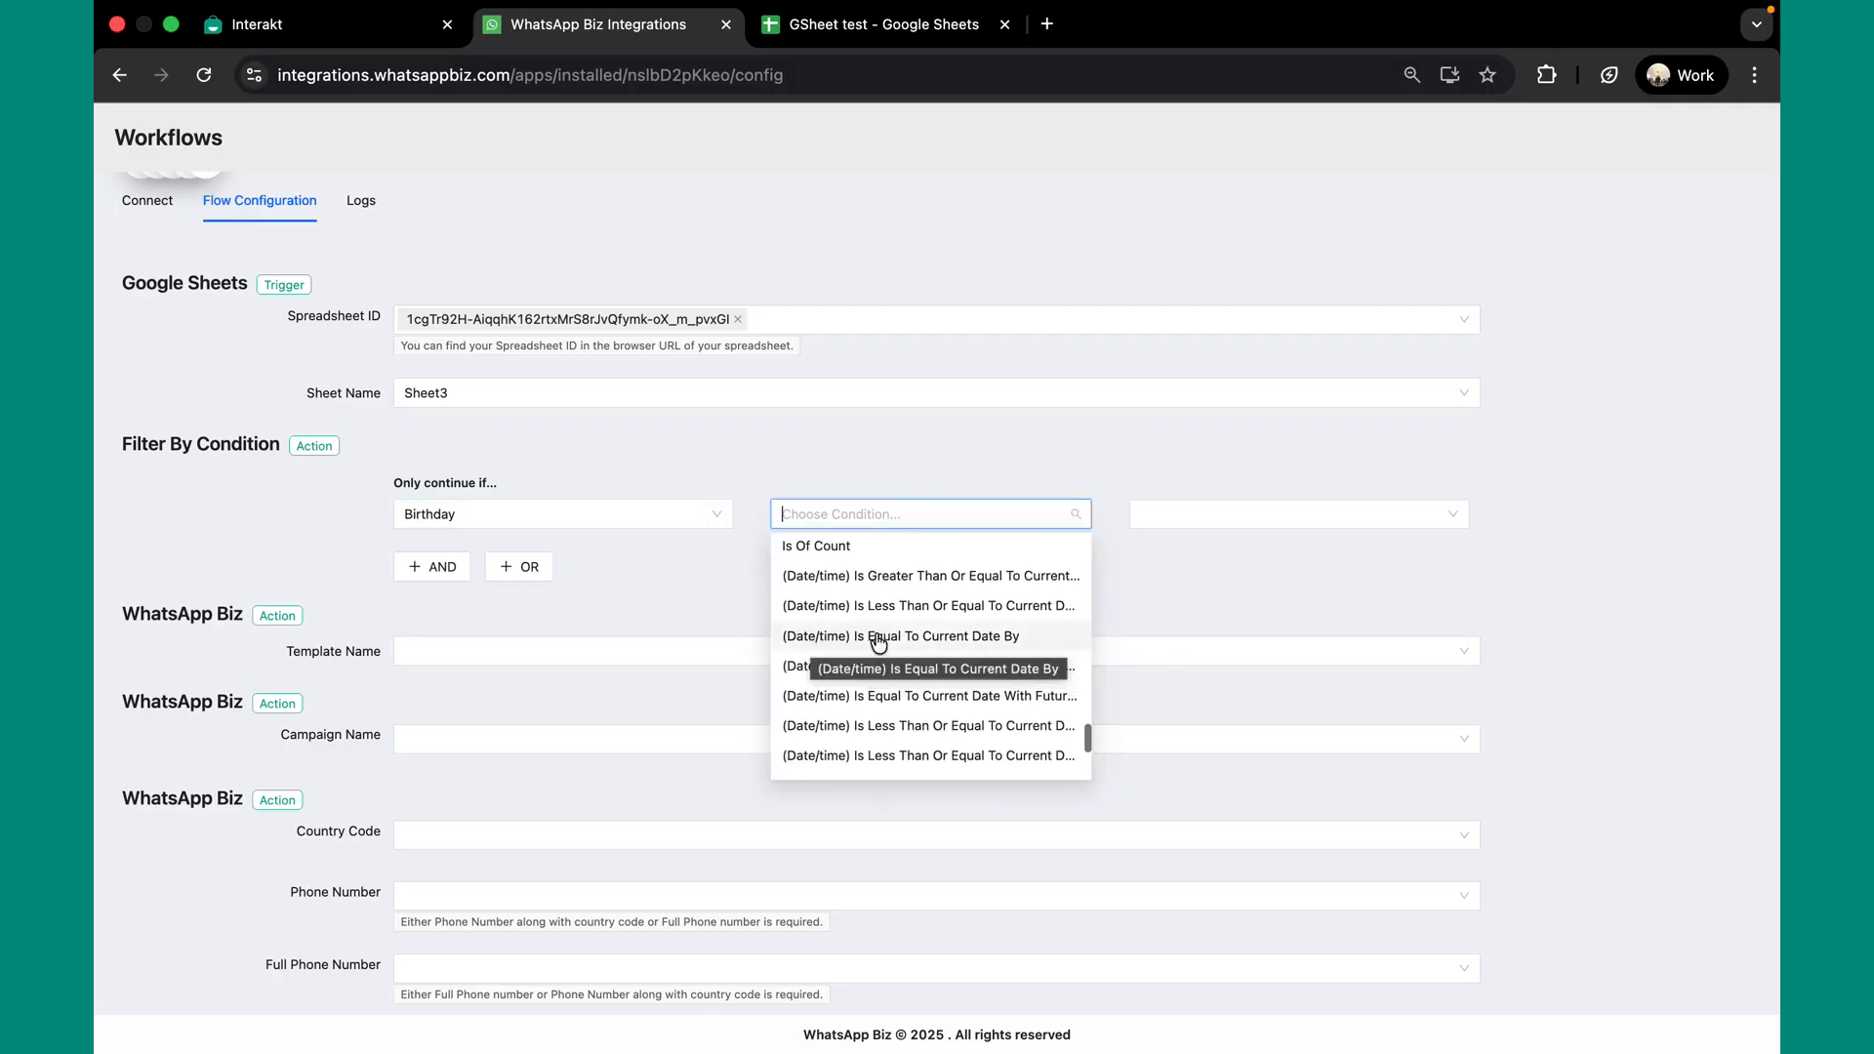
click(1018, 636)
click(1154, 515)
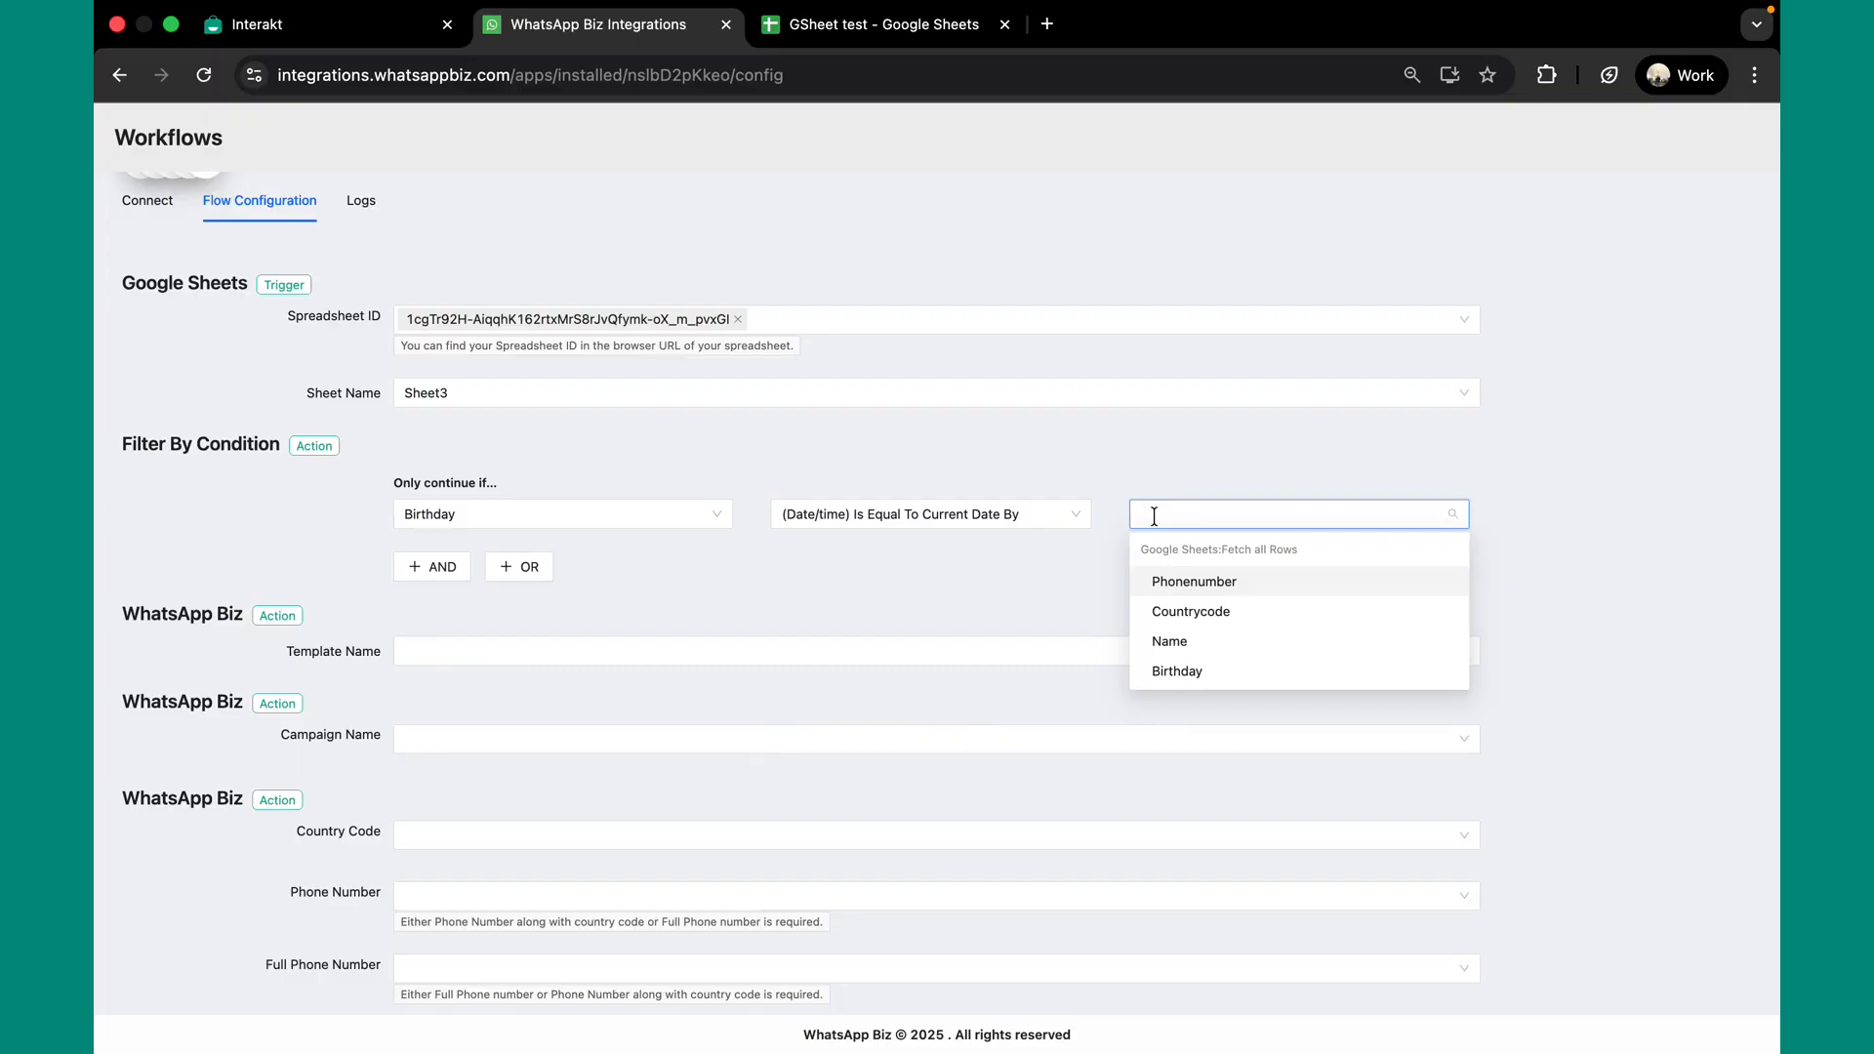
text(0)
click(1187, 553)
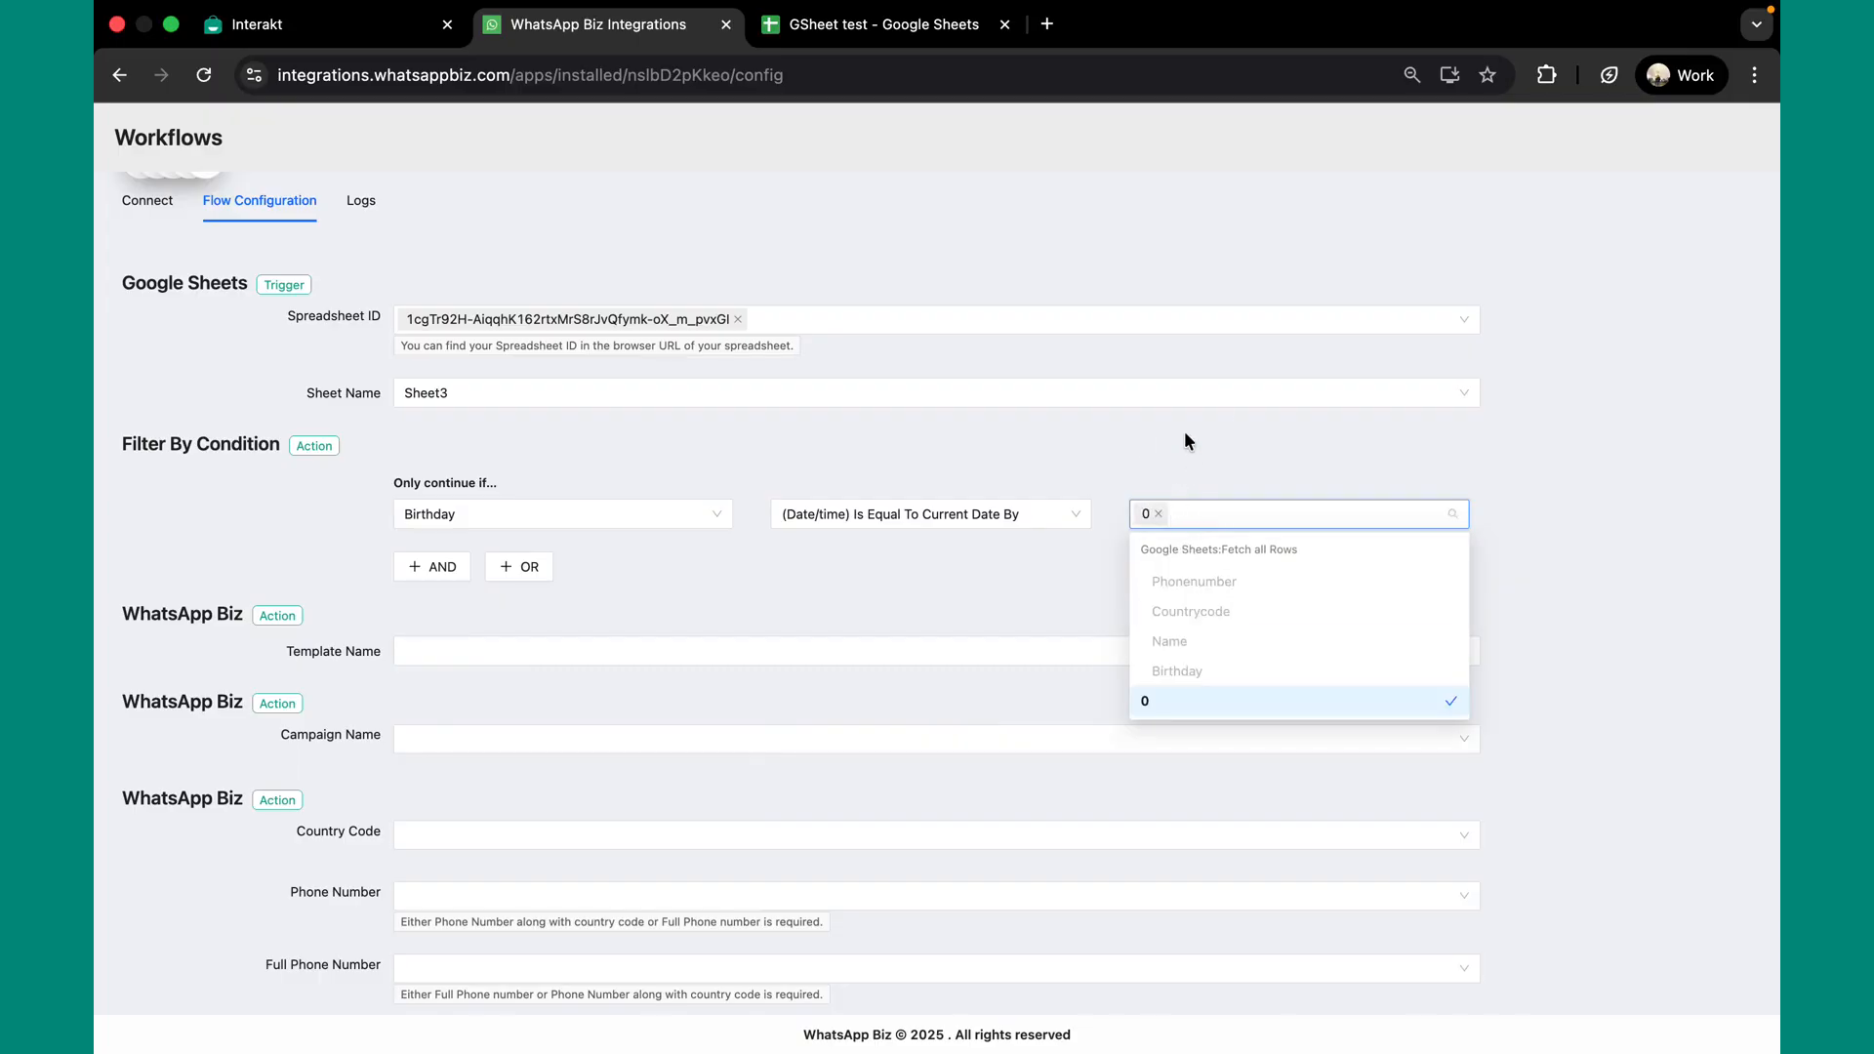
click(1185, 435)
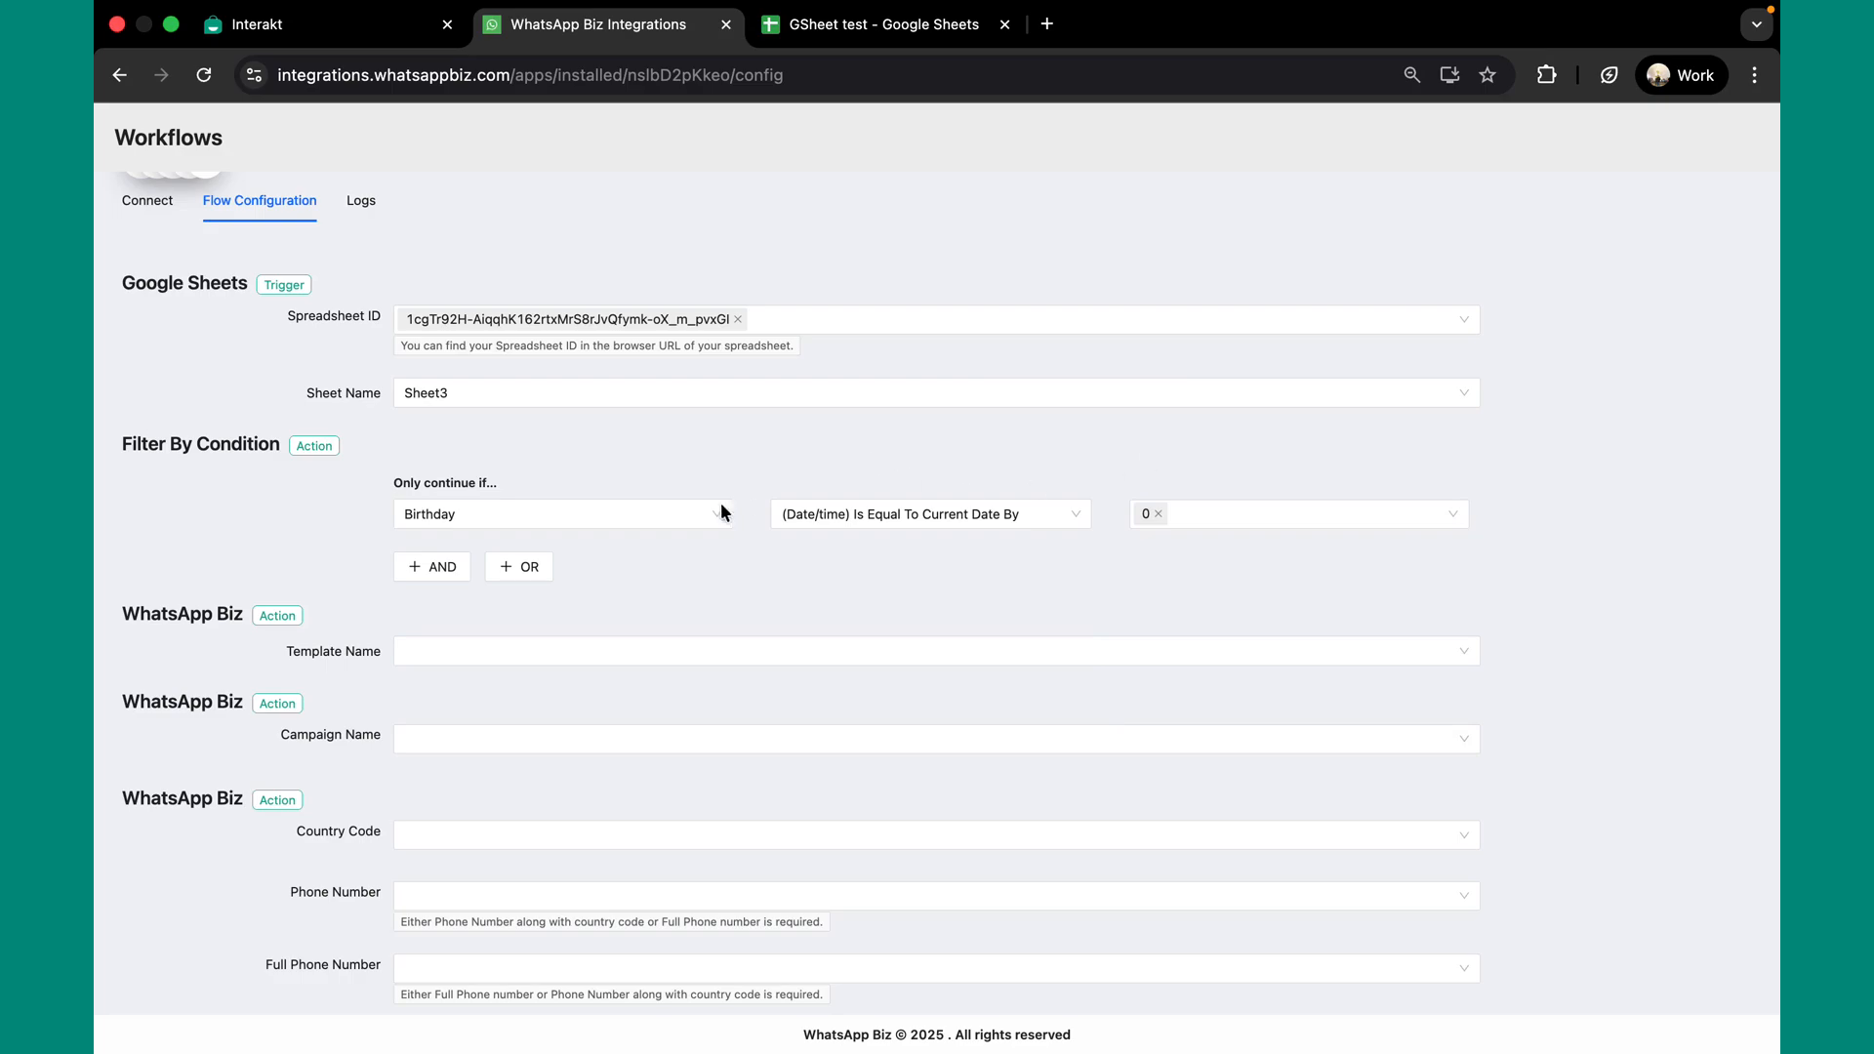
Select the birthday template as the message to send
scroll(594, 622, down, 1)
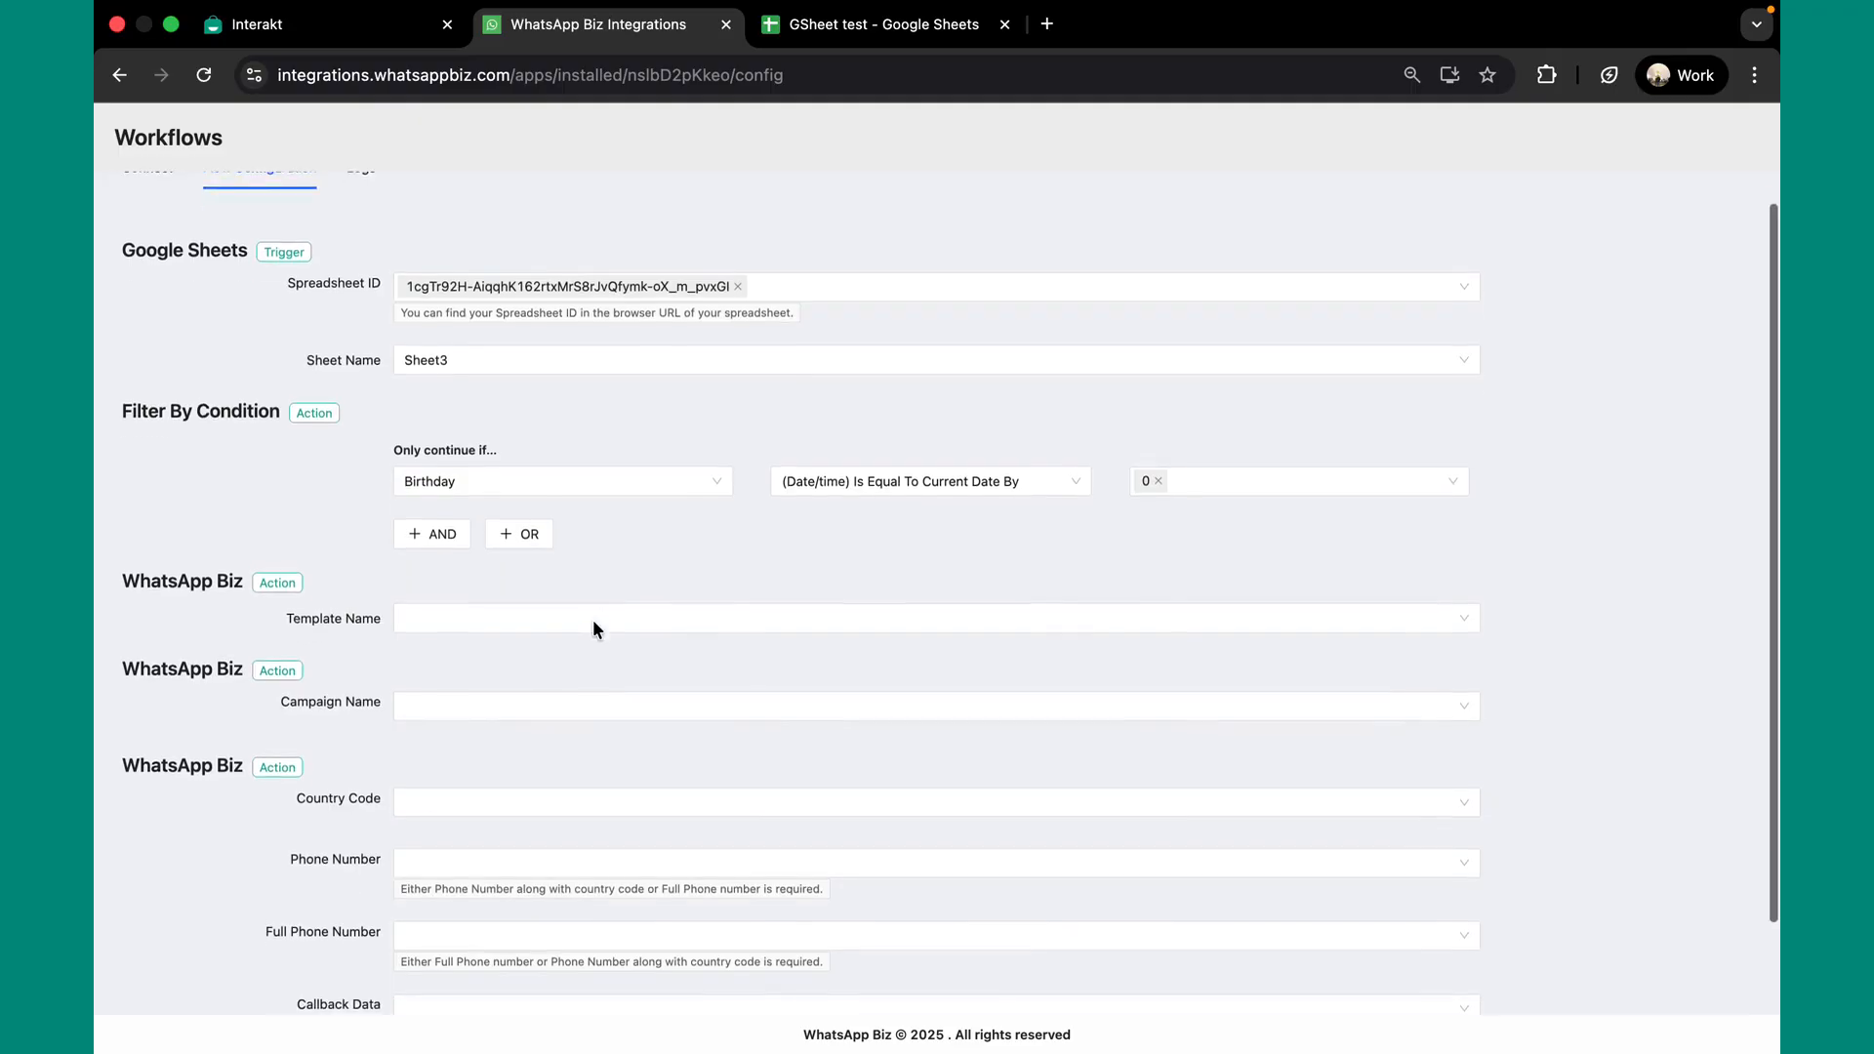
click(594, 622)
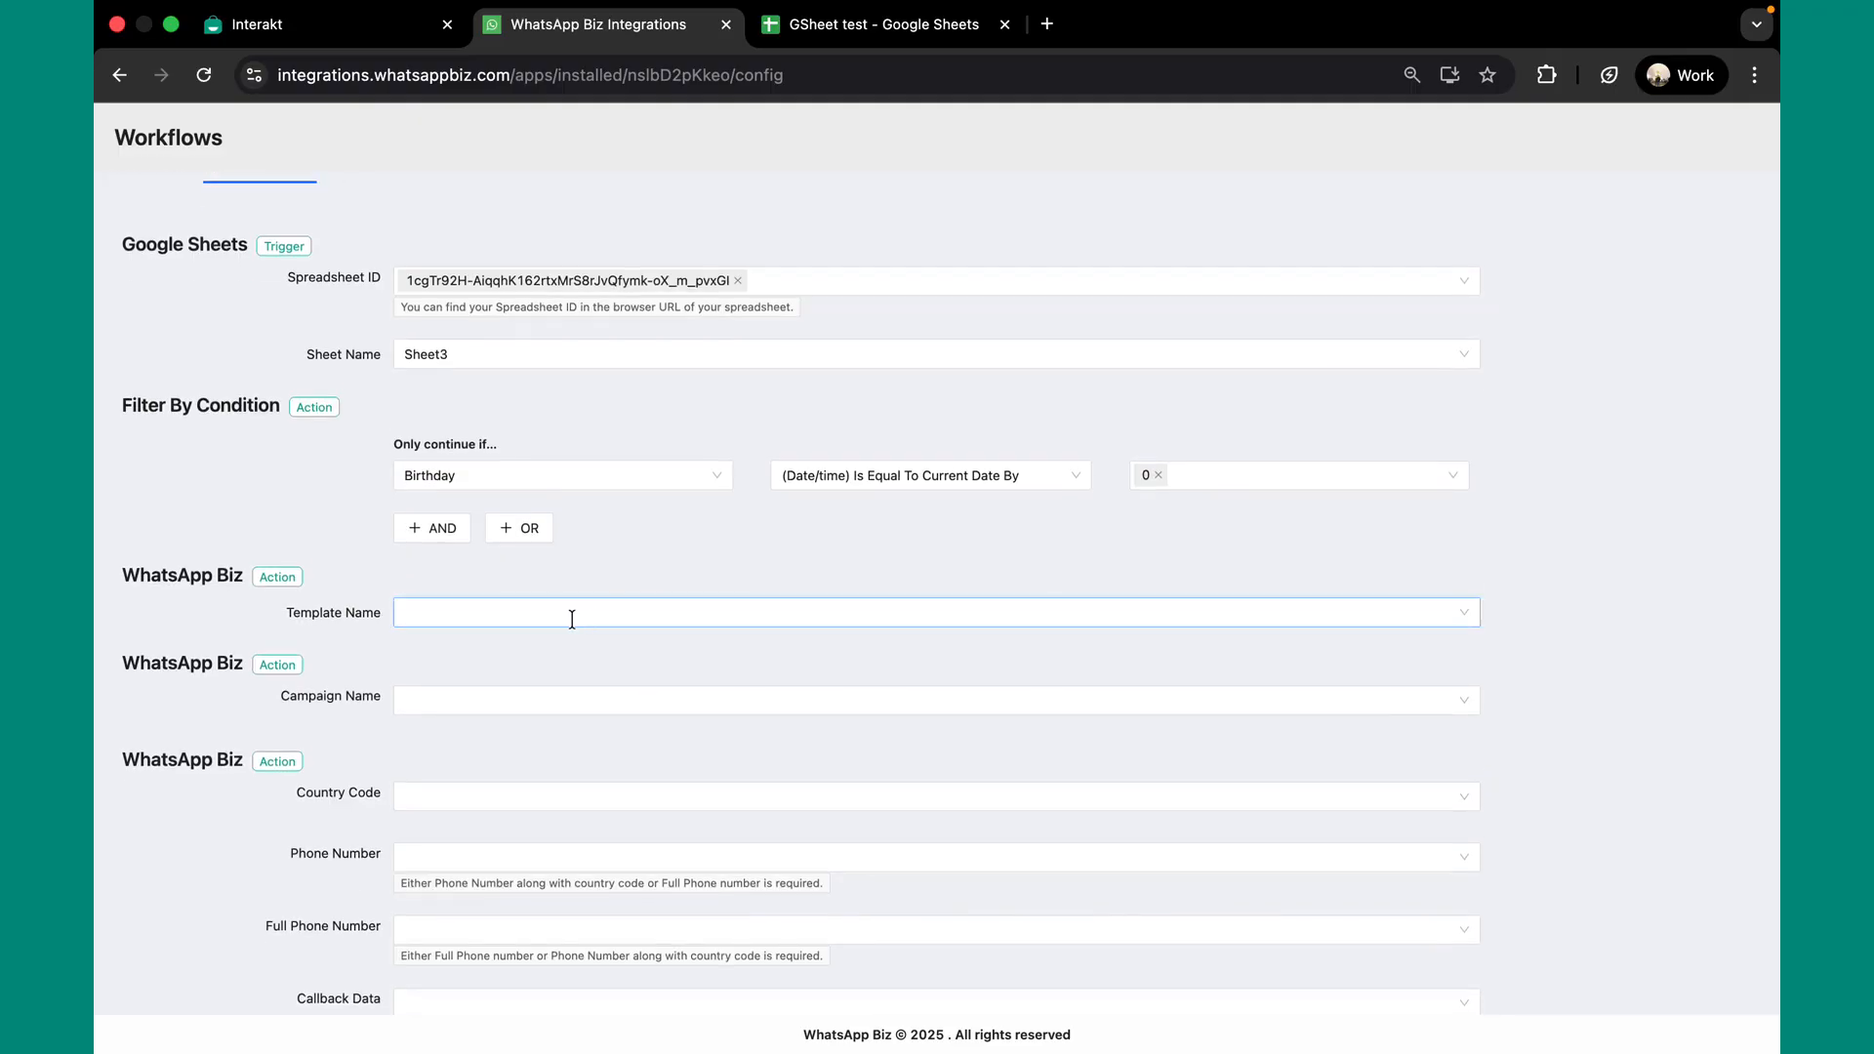
click(572, 619)
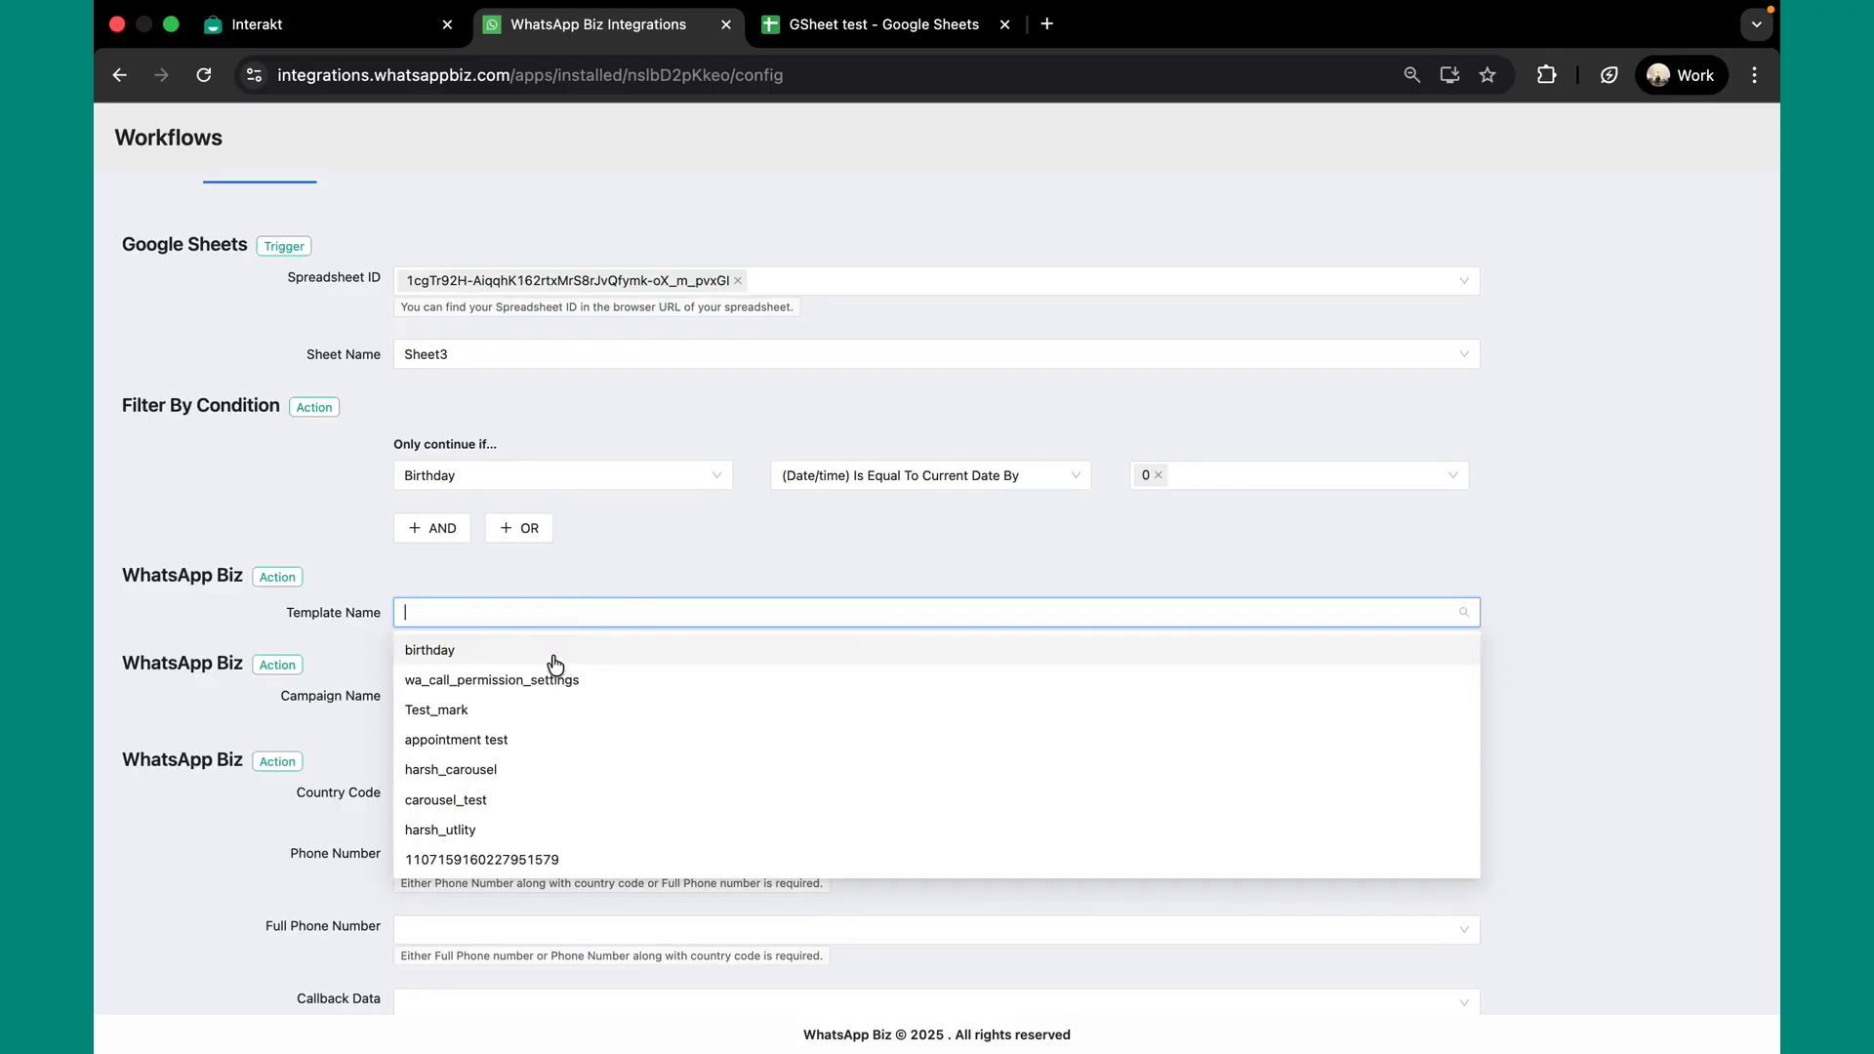
click(548, 654)
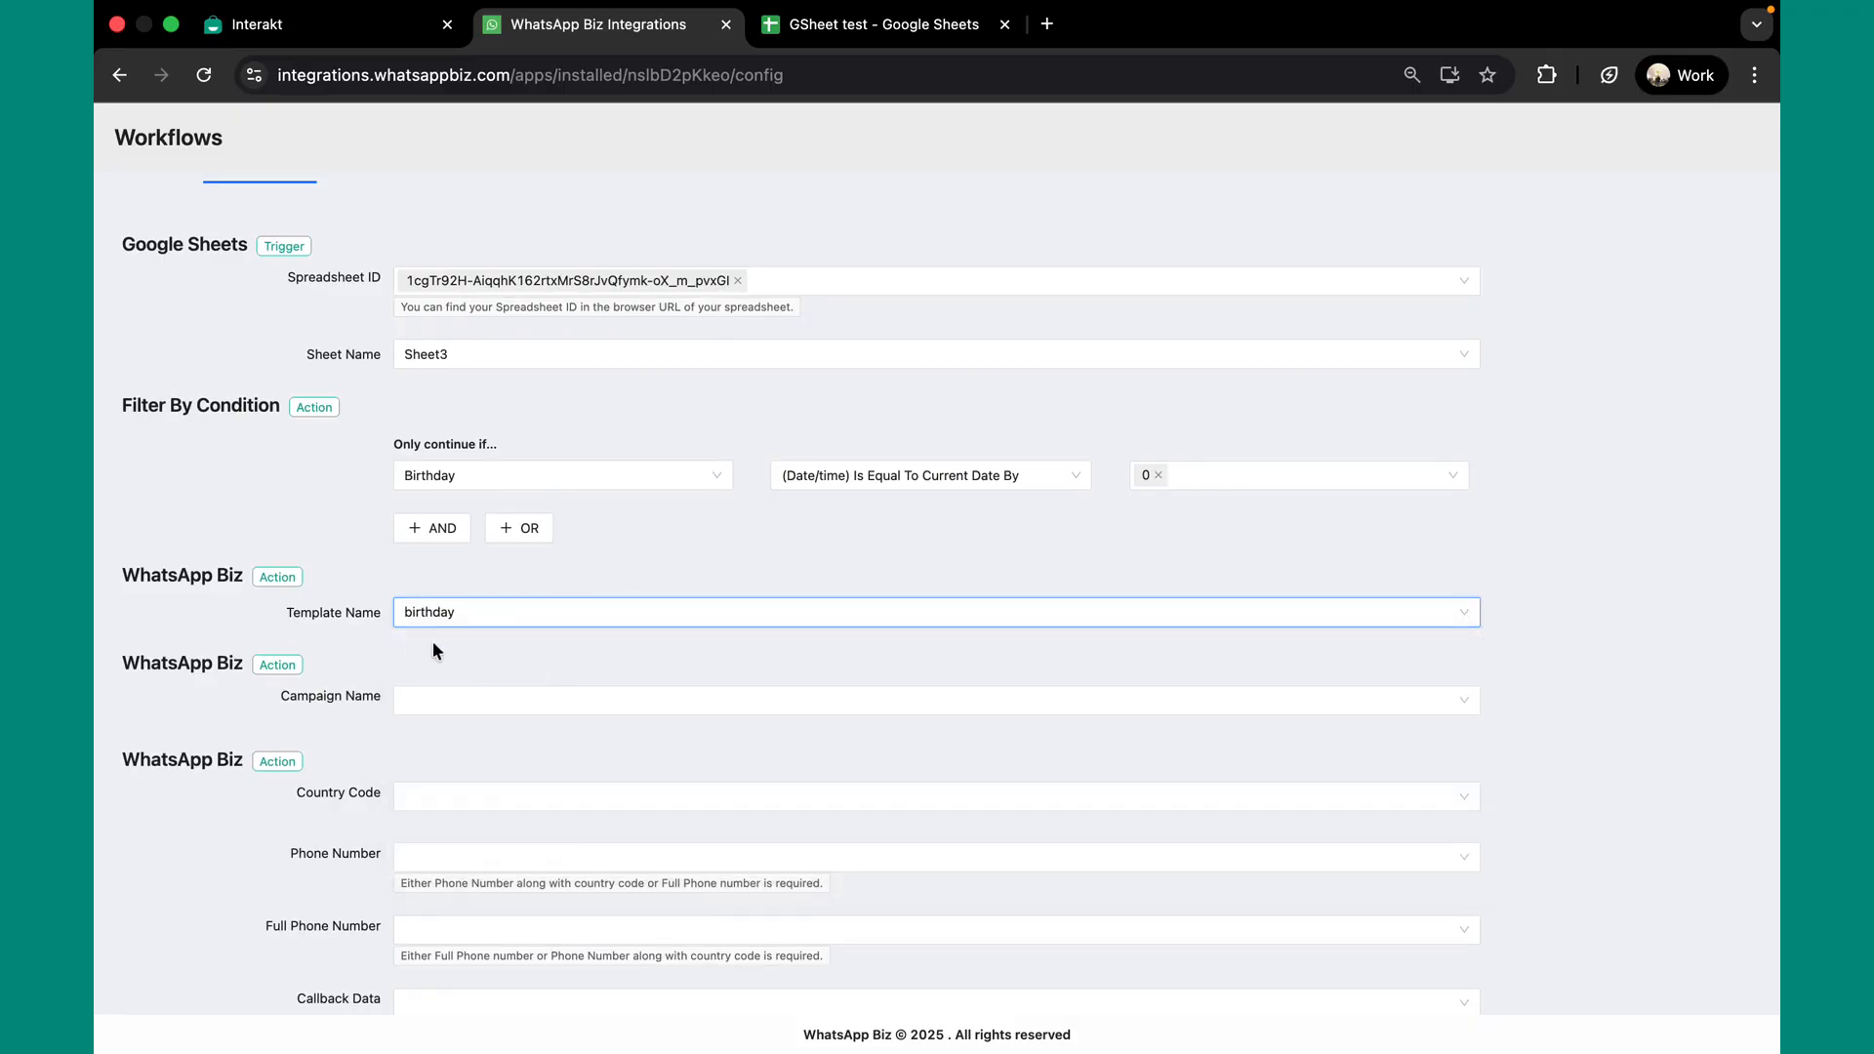
click(478, 699)
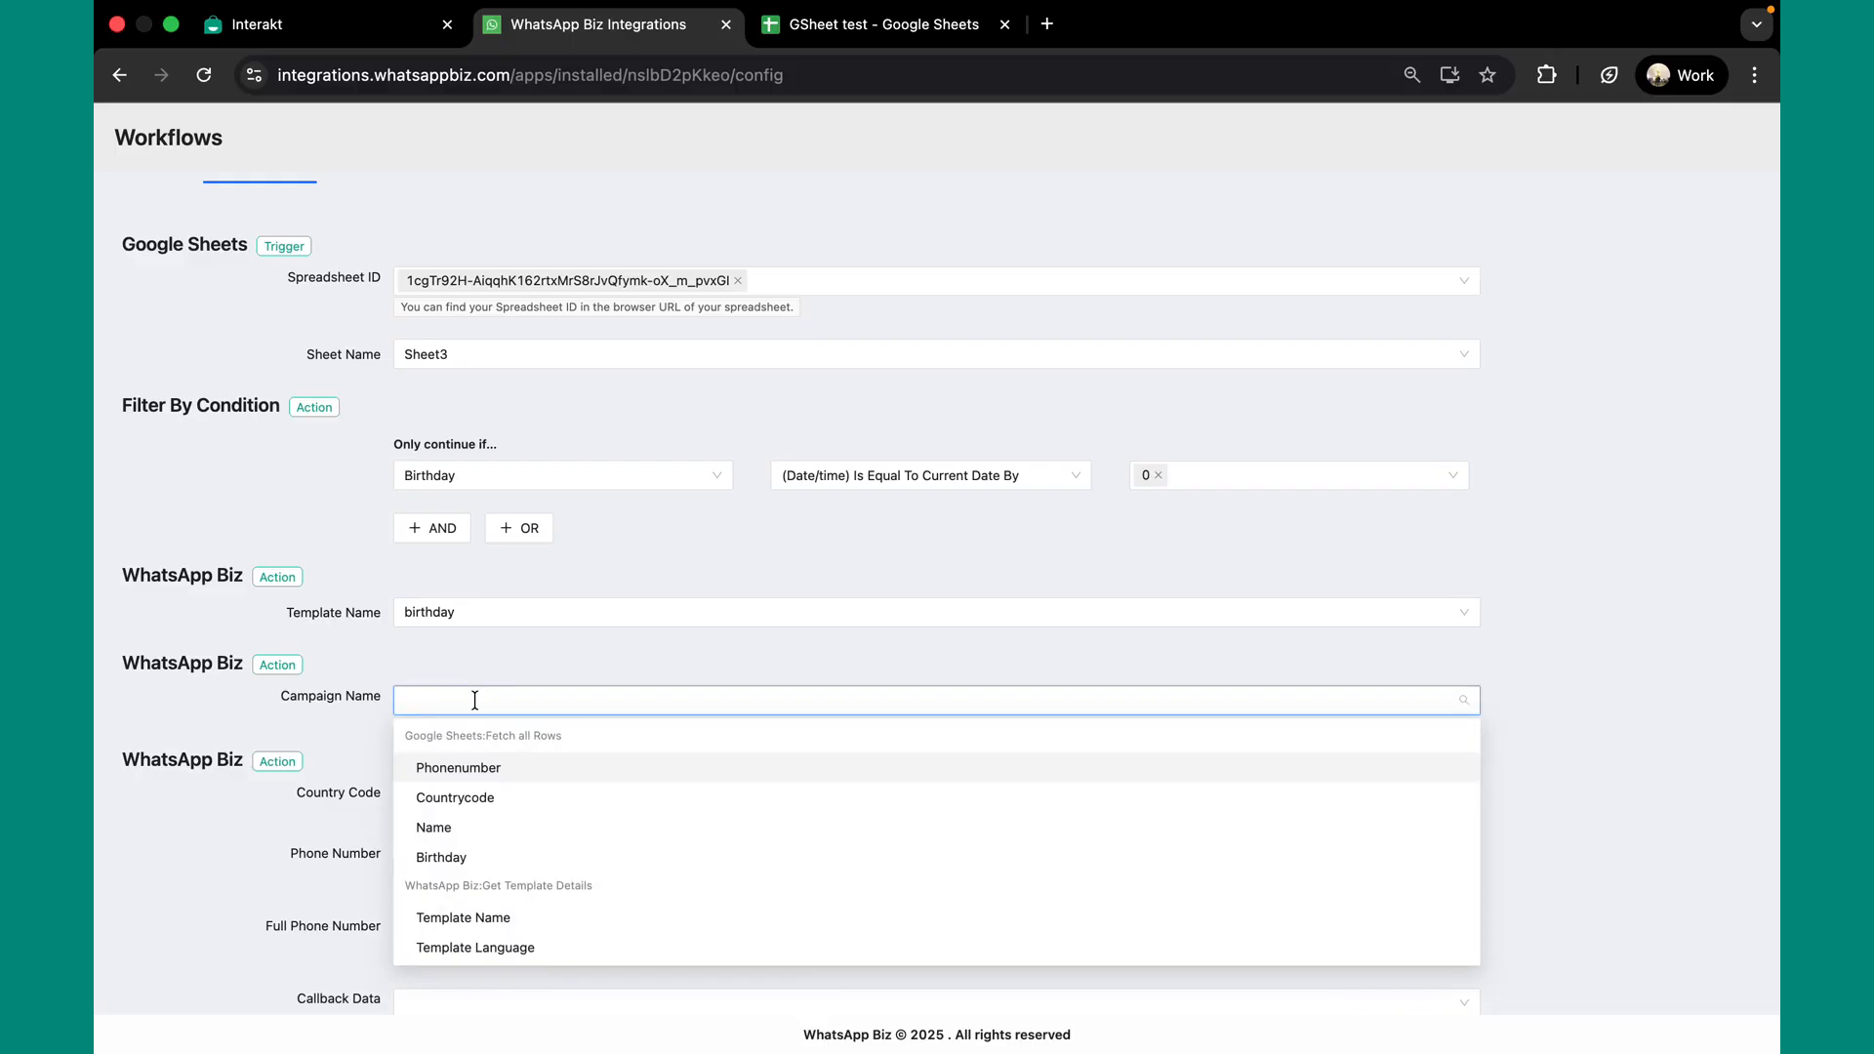
Name the campaign 'birthday wish' and check the spreadsheet's column names
text(birt)
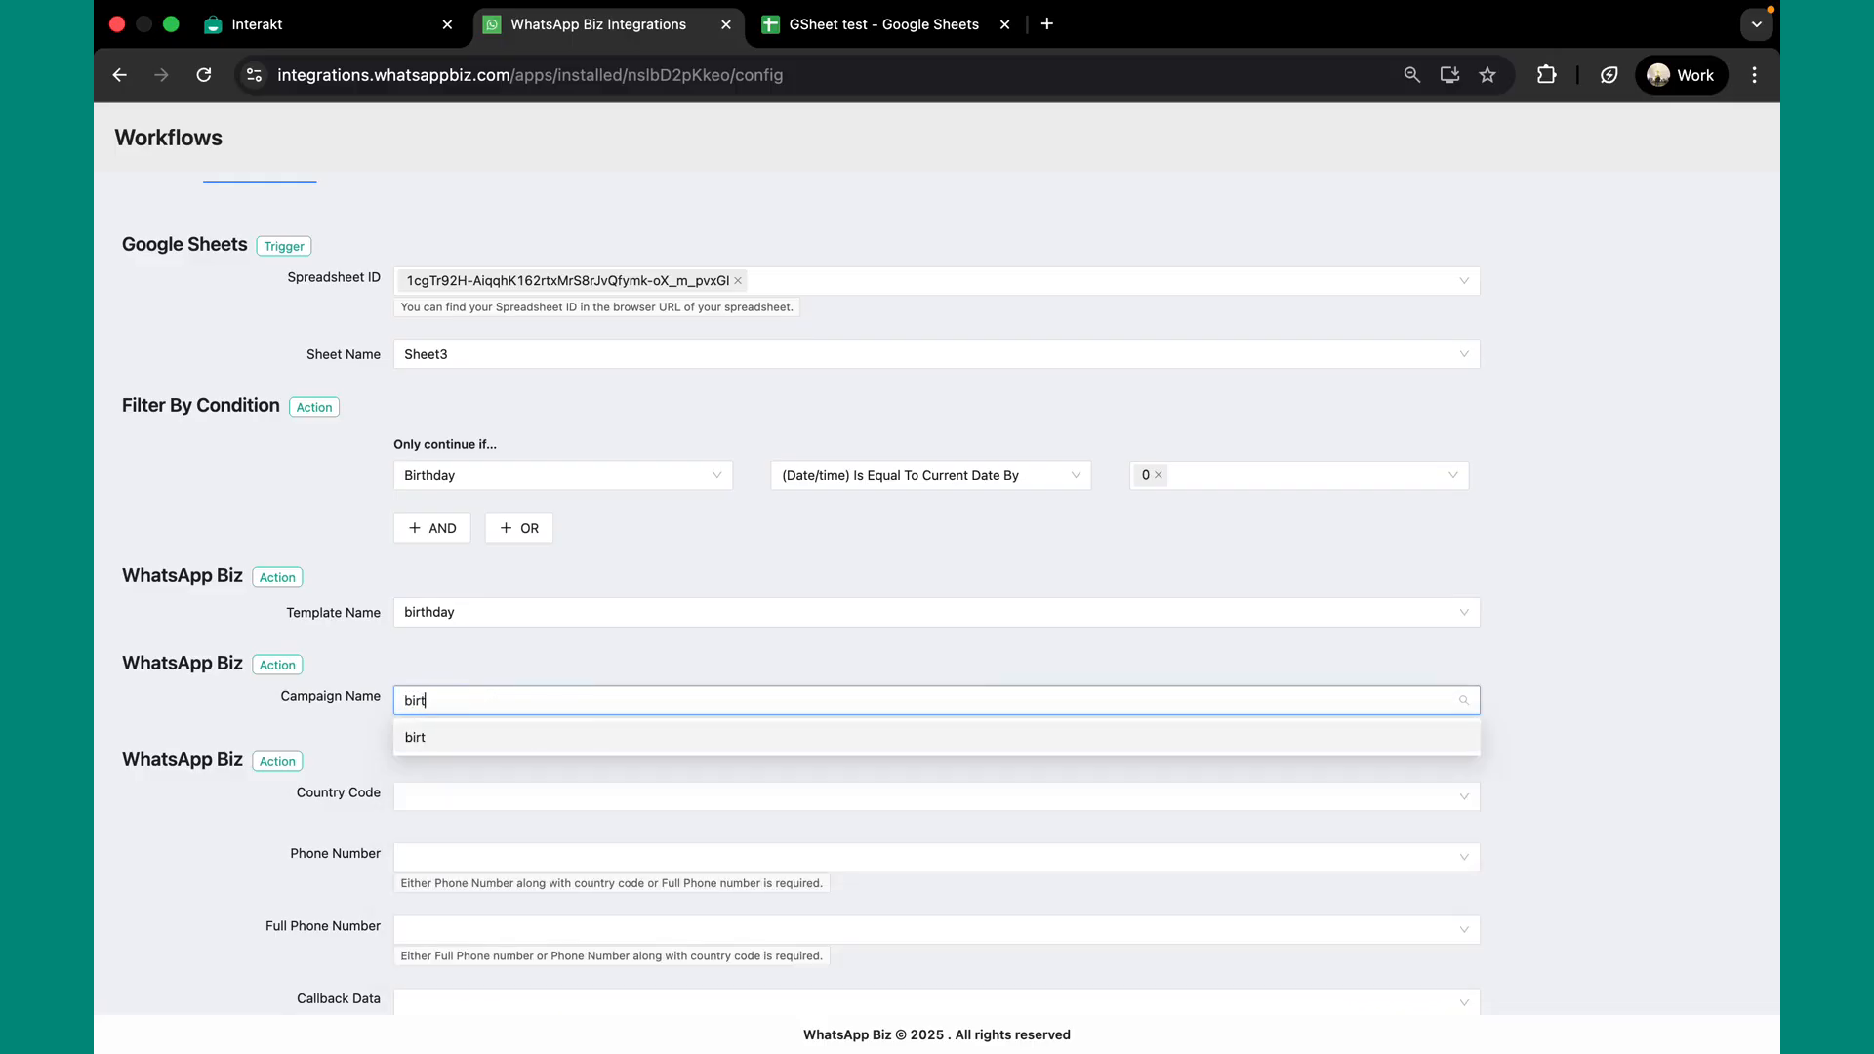
text(hday wish)
key(Return)
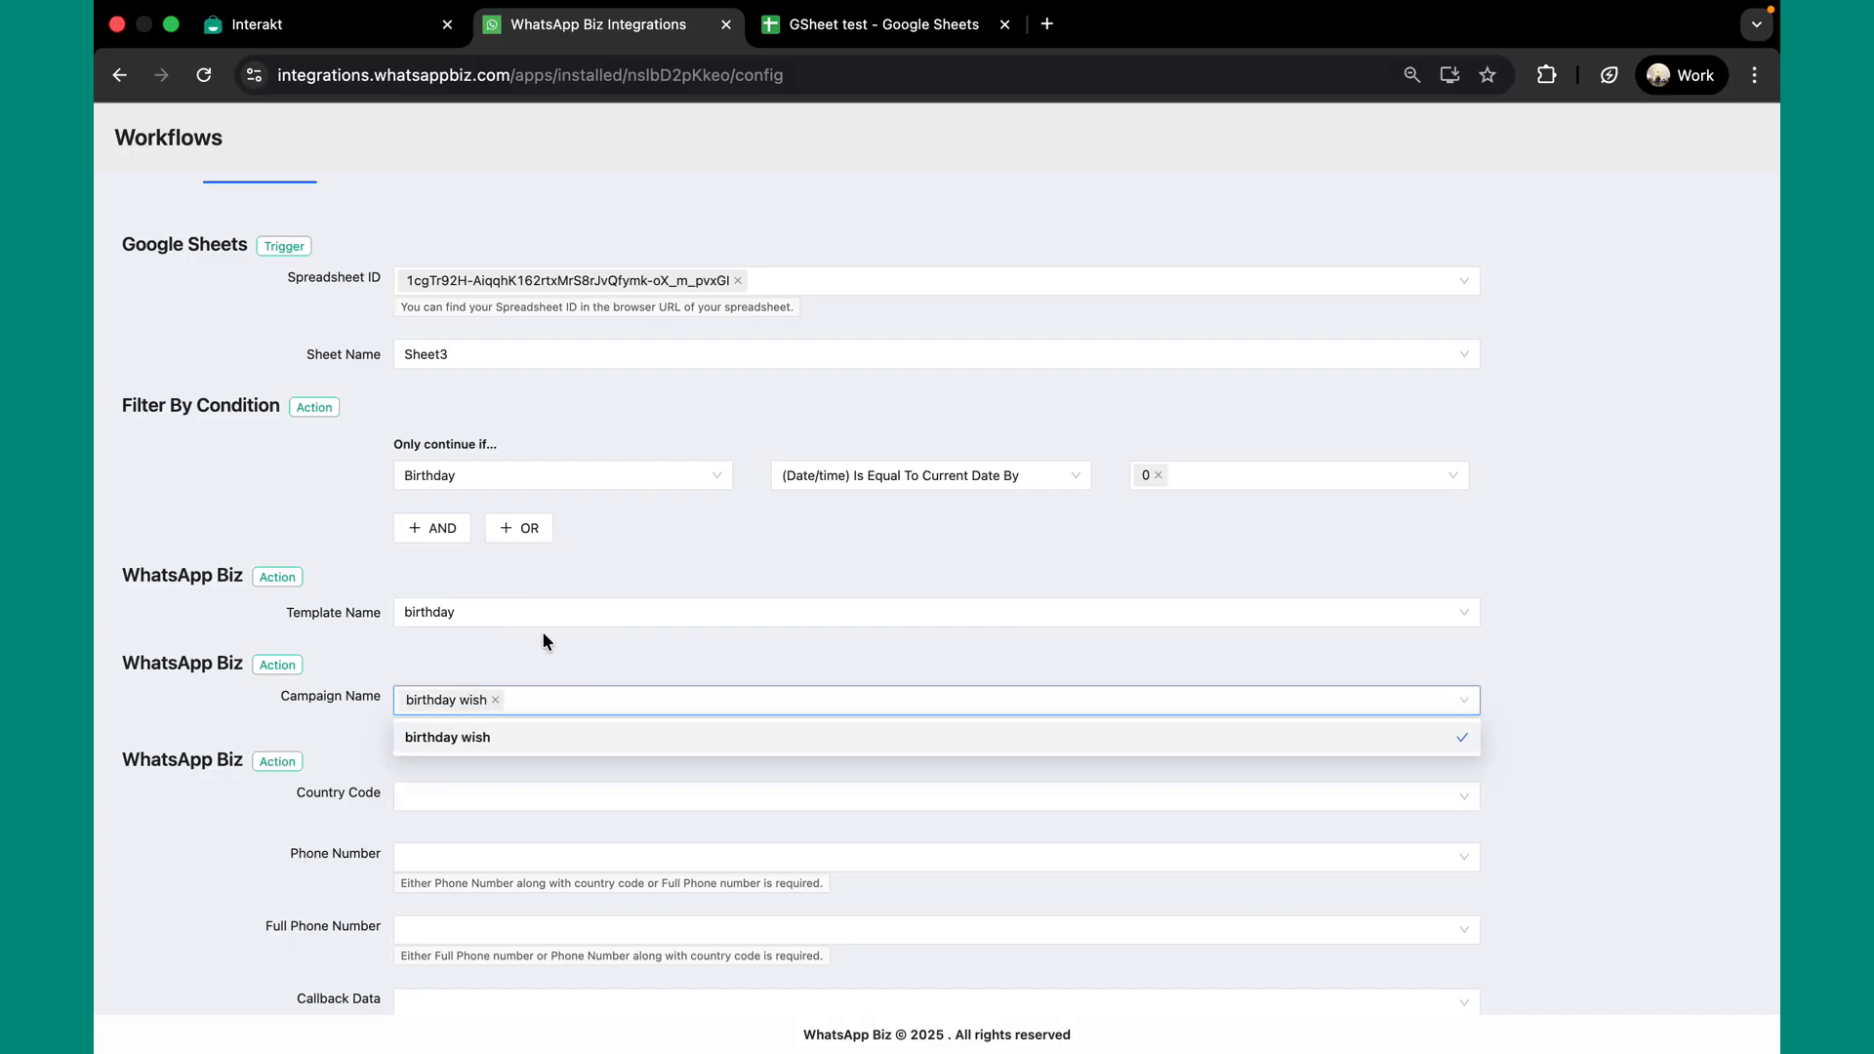
scroll(542, 637, down, 3)
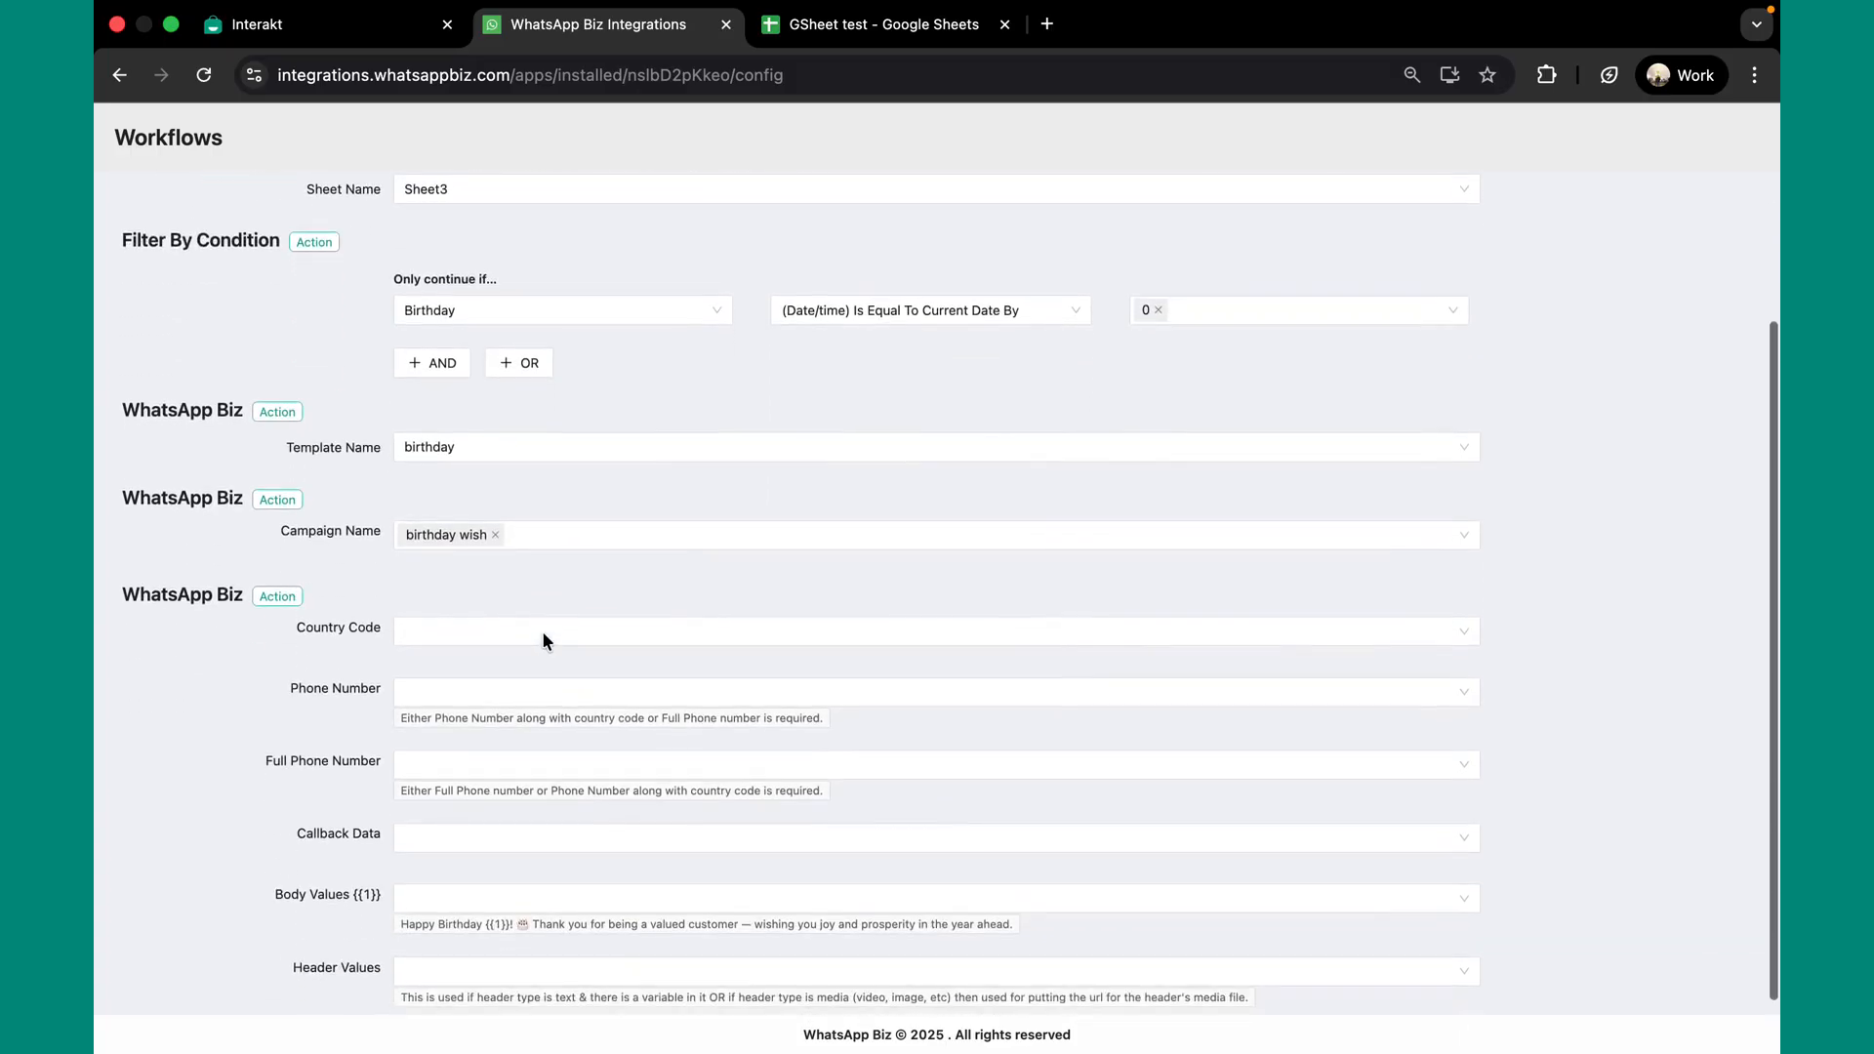
click(845, 26)
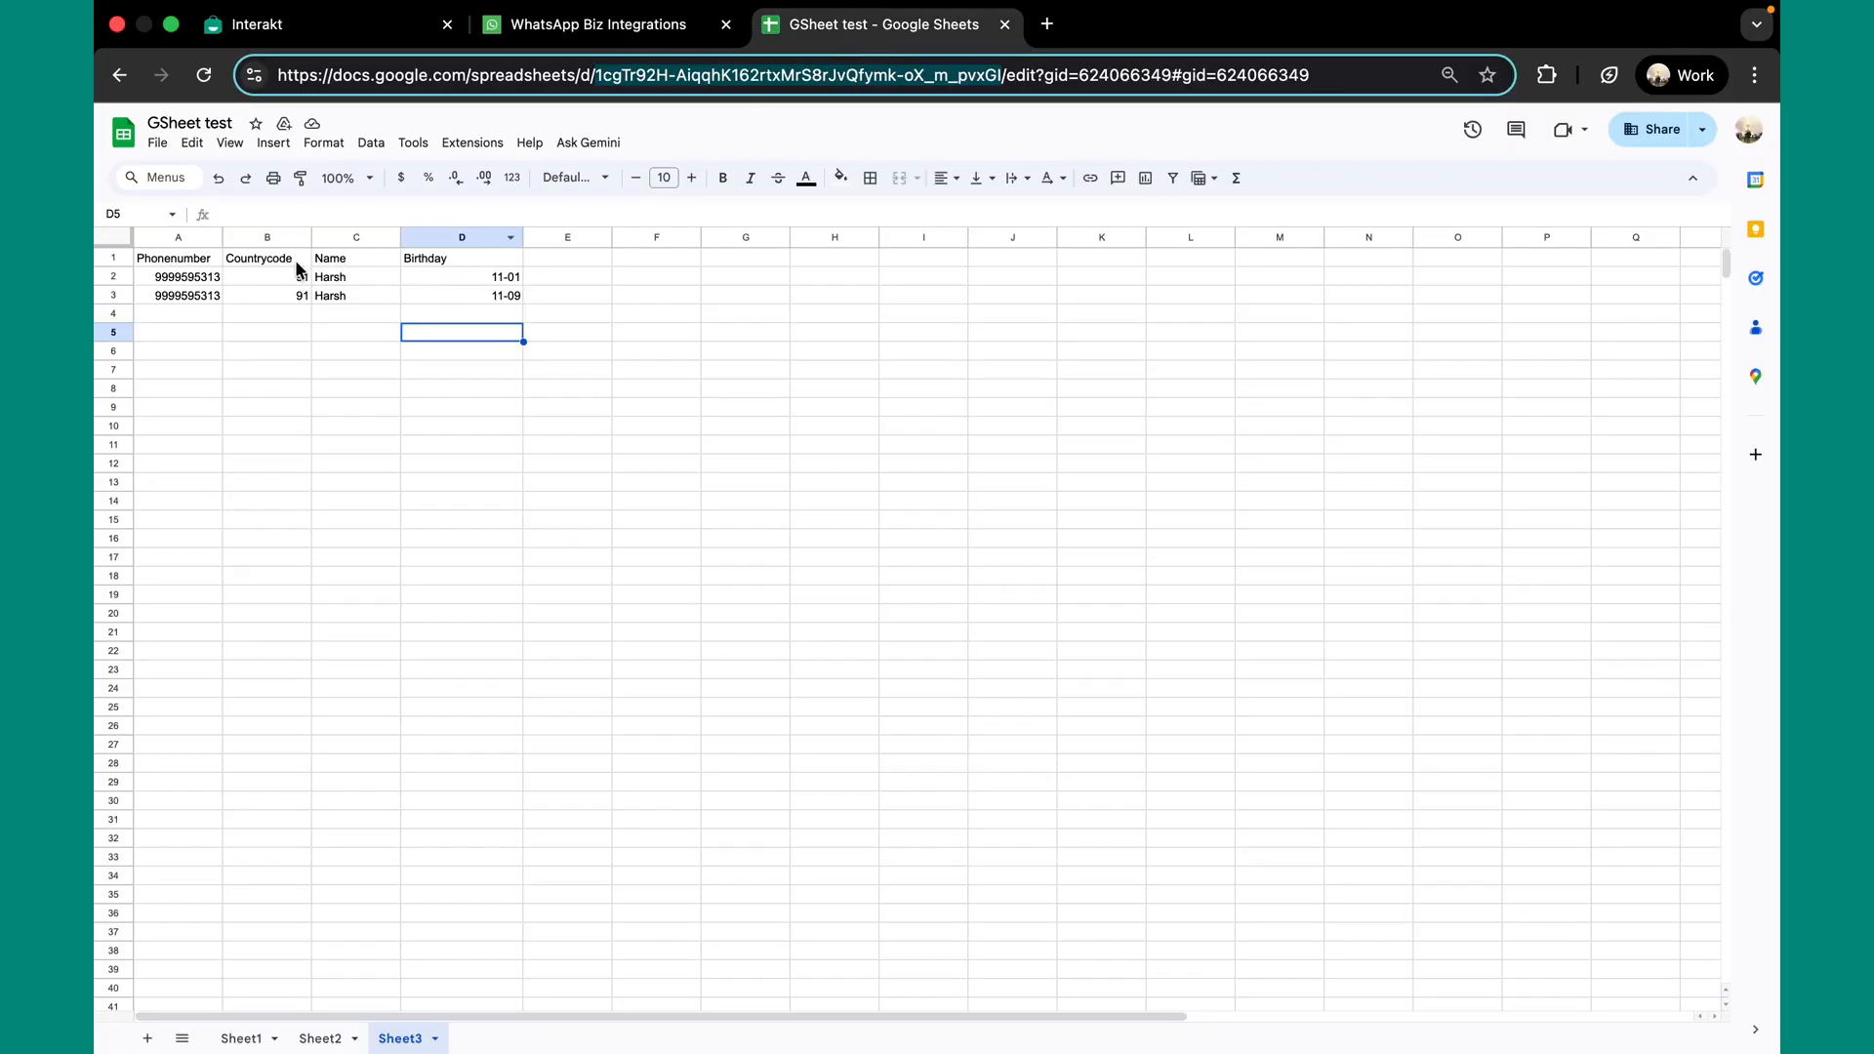
click(683, 29)
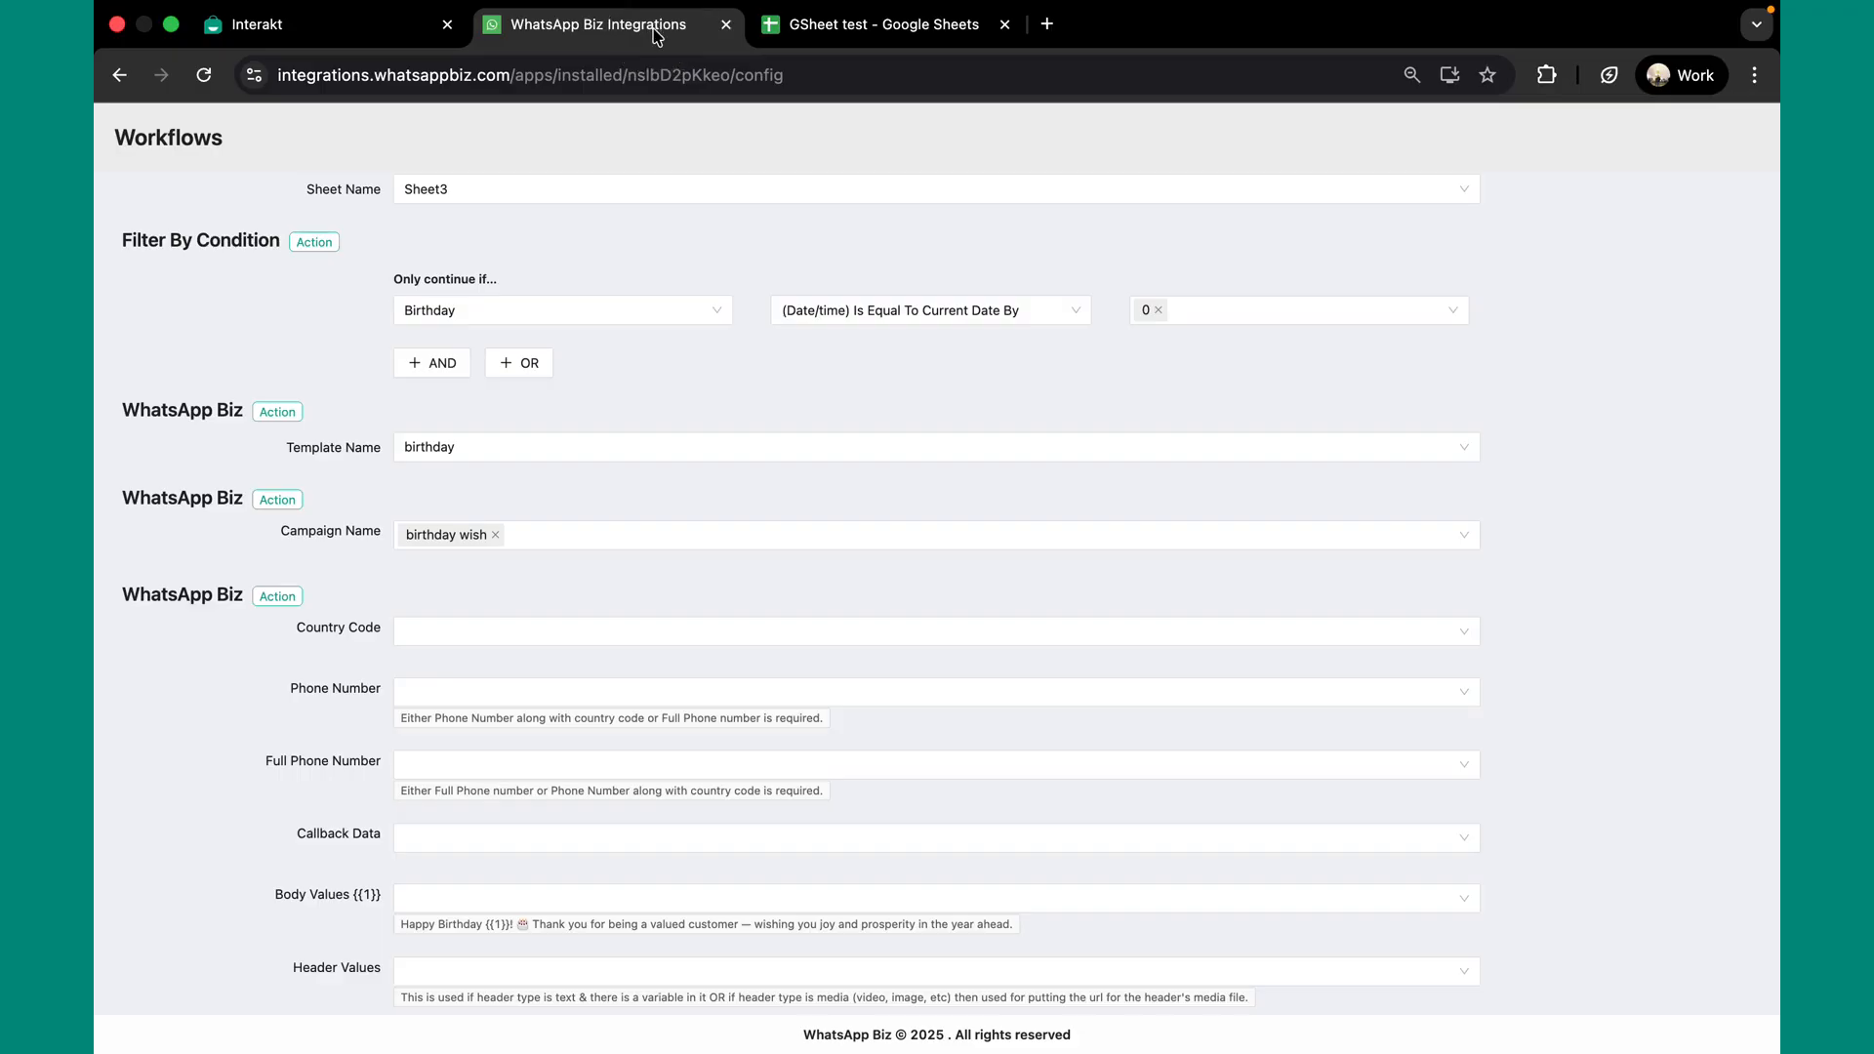
Map Country Code to the Countrycode column and Phone Number to Phonenumber
click(577, 640)
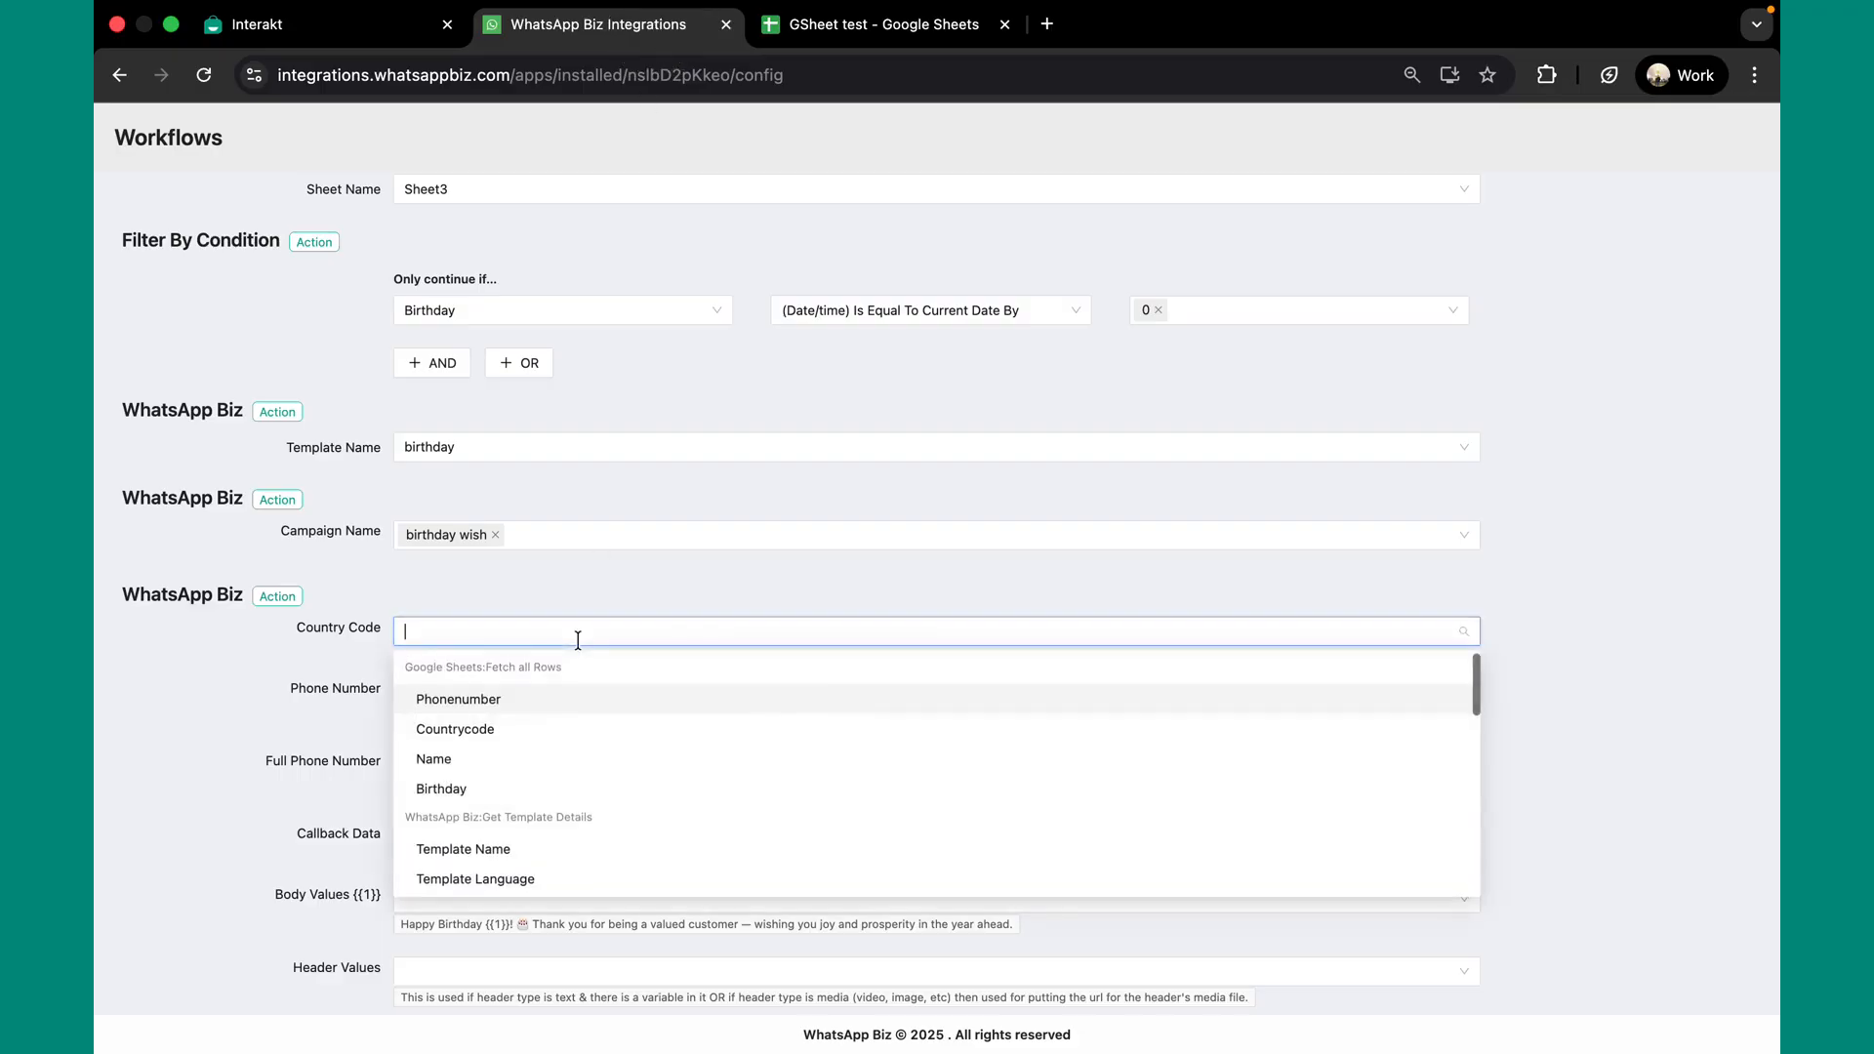
click(479, 732)
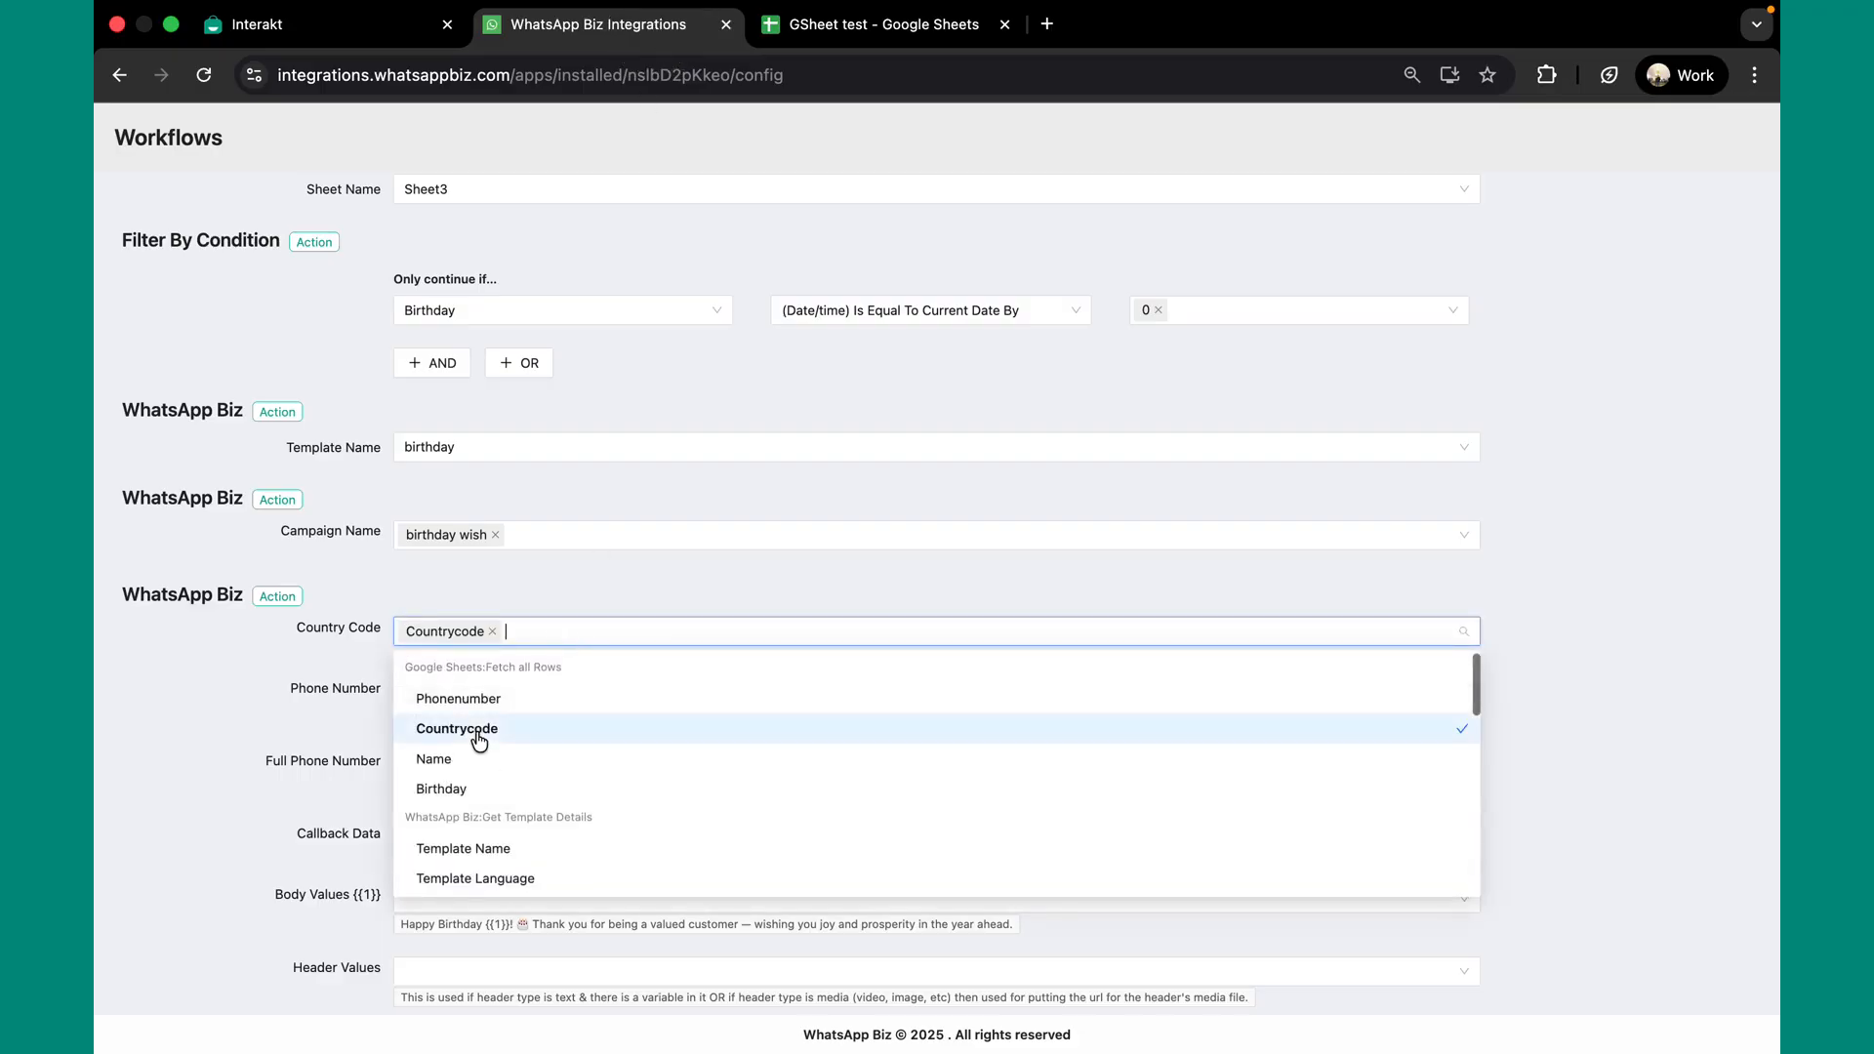
click(342, 688)
click(473, 698)
click(461, 759)
click(308, 724)
scroll(394, 857, down, 1)
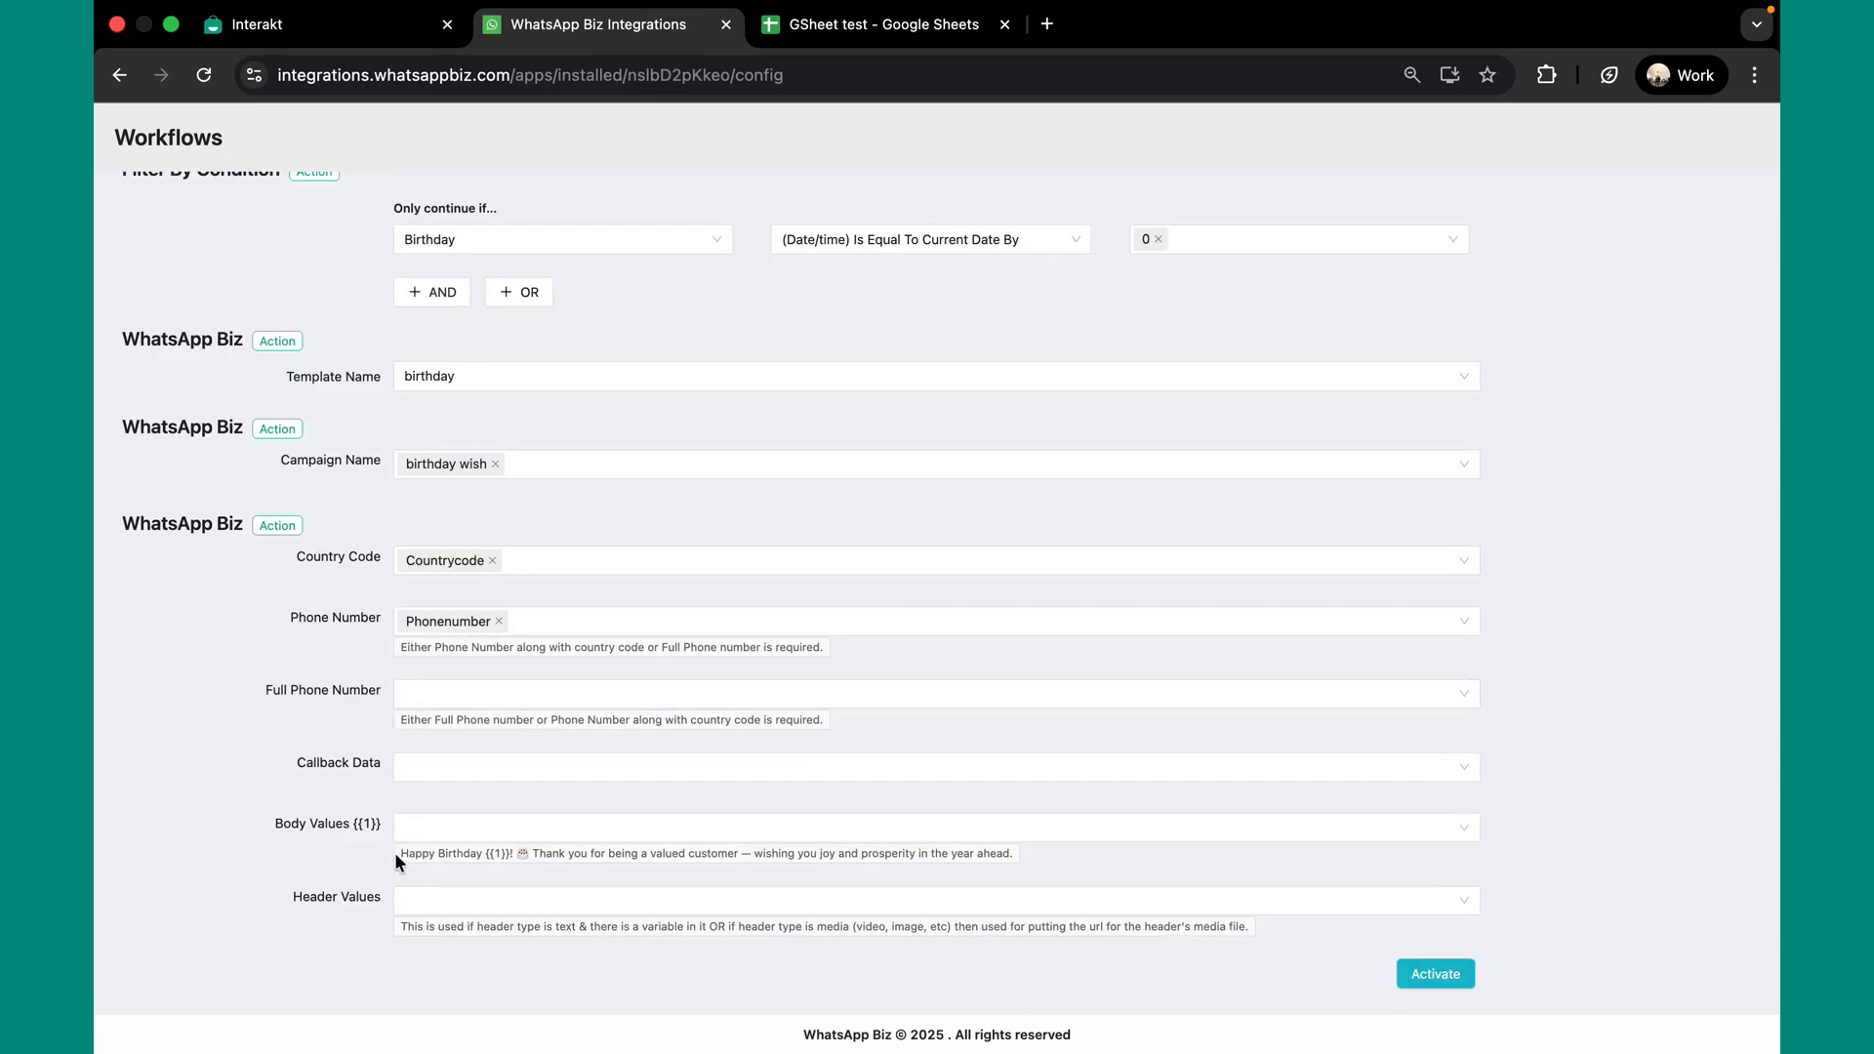
Fill the template's {{1}} body value with the Name column
drag(396, 856, 736, 847)
click(607, 867)
click(517, 825)
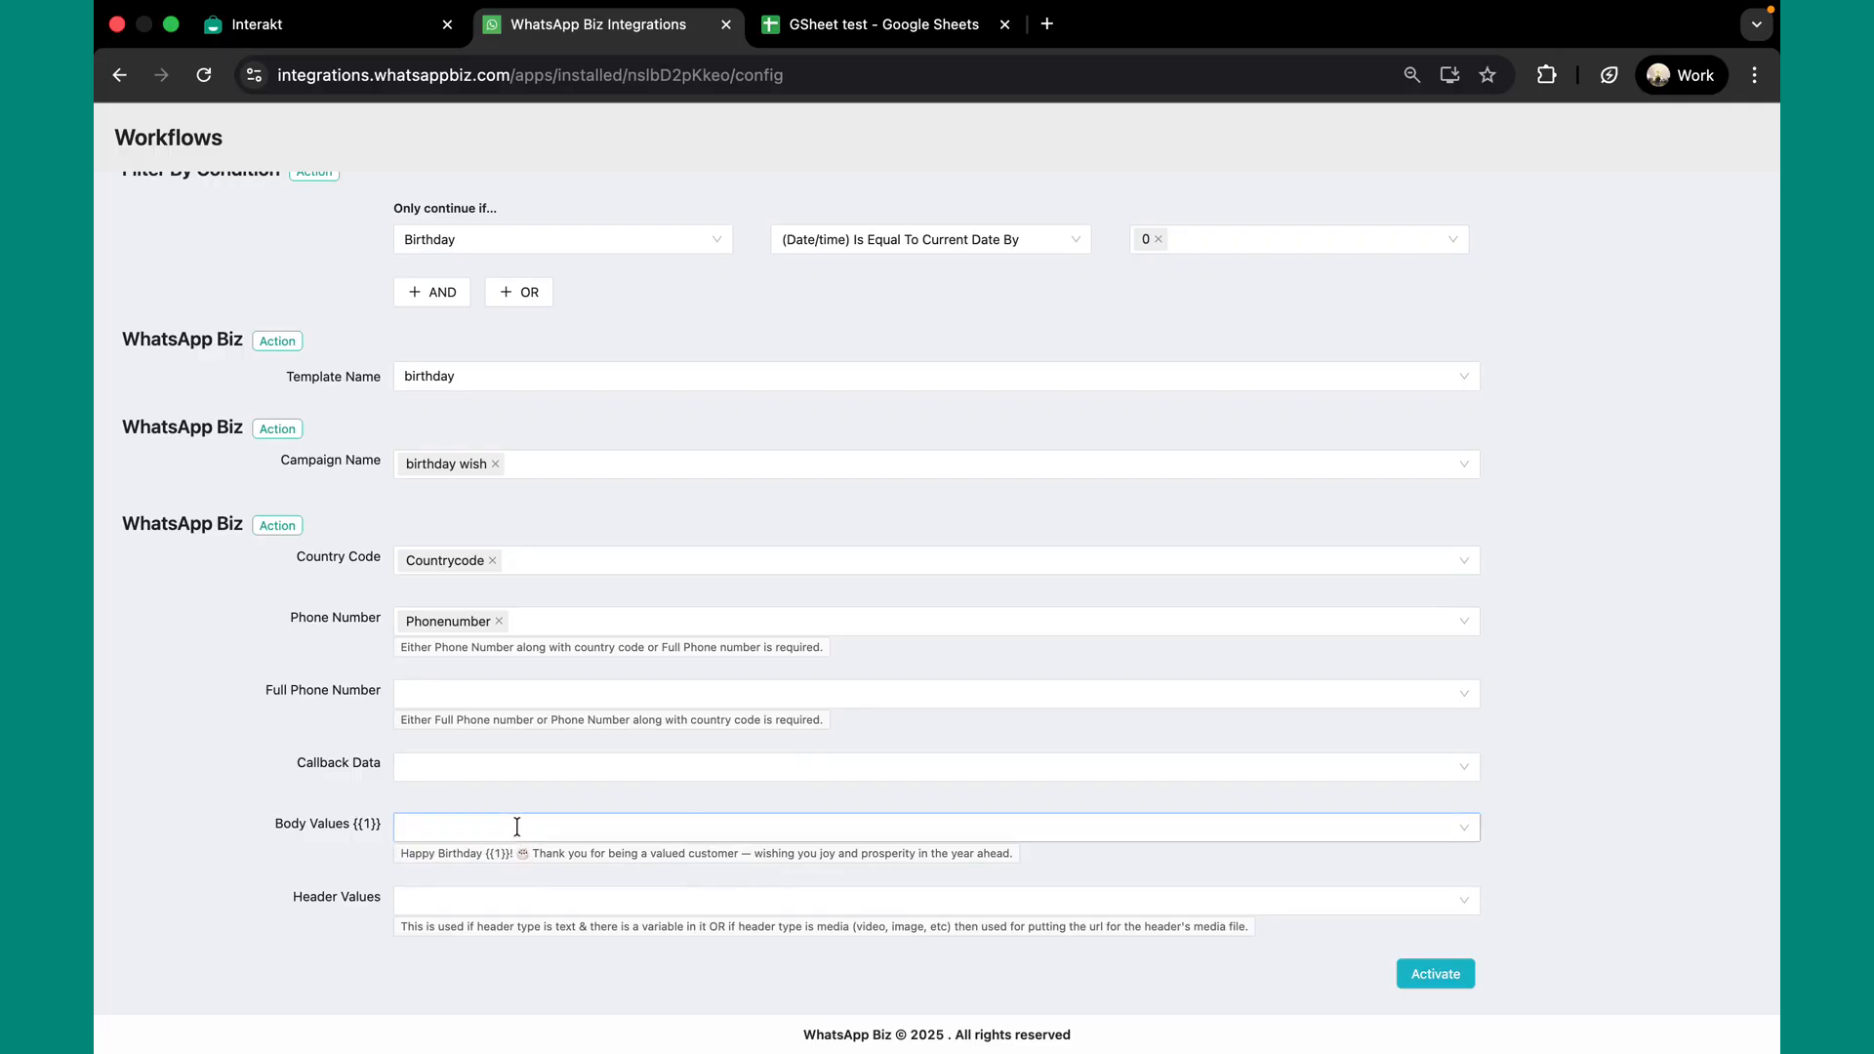
click(515, 825)
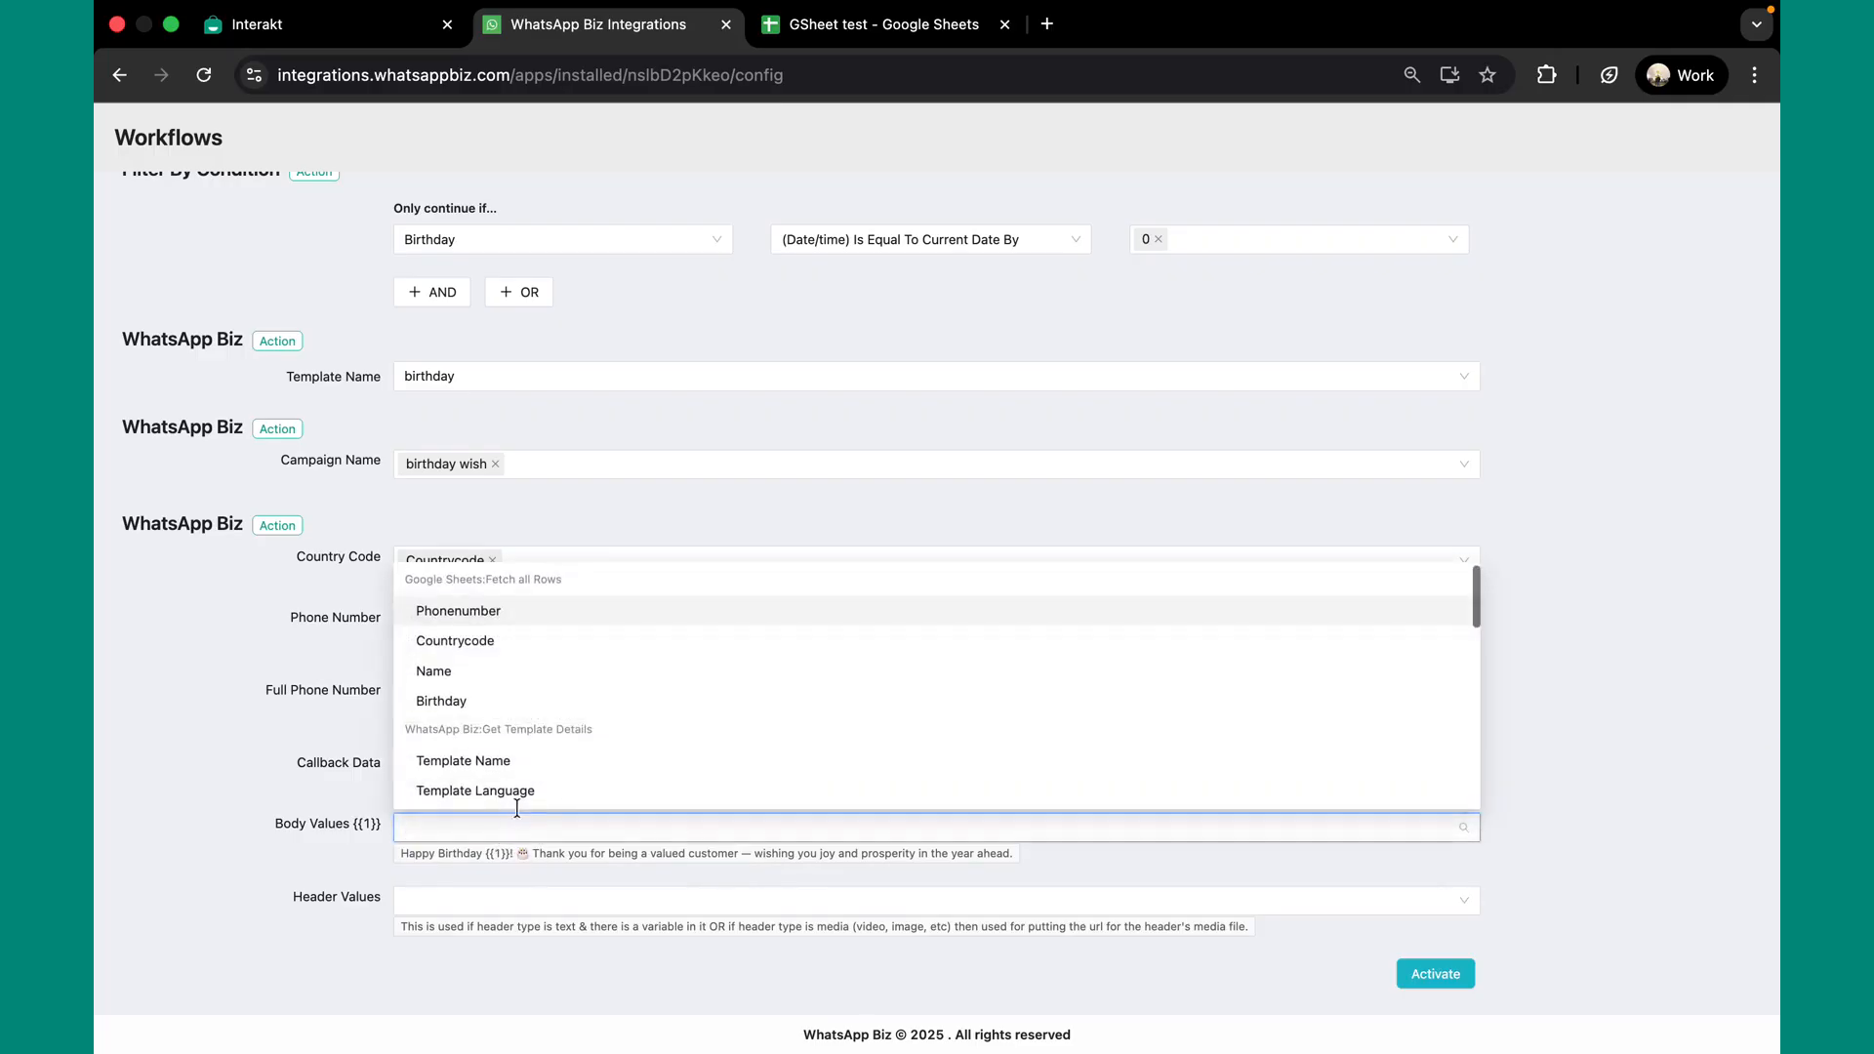
click(515, 680)
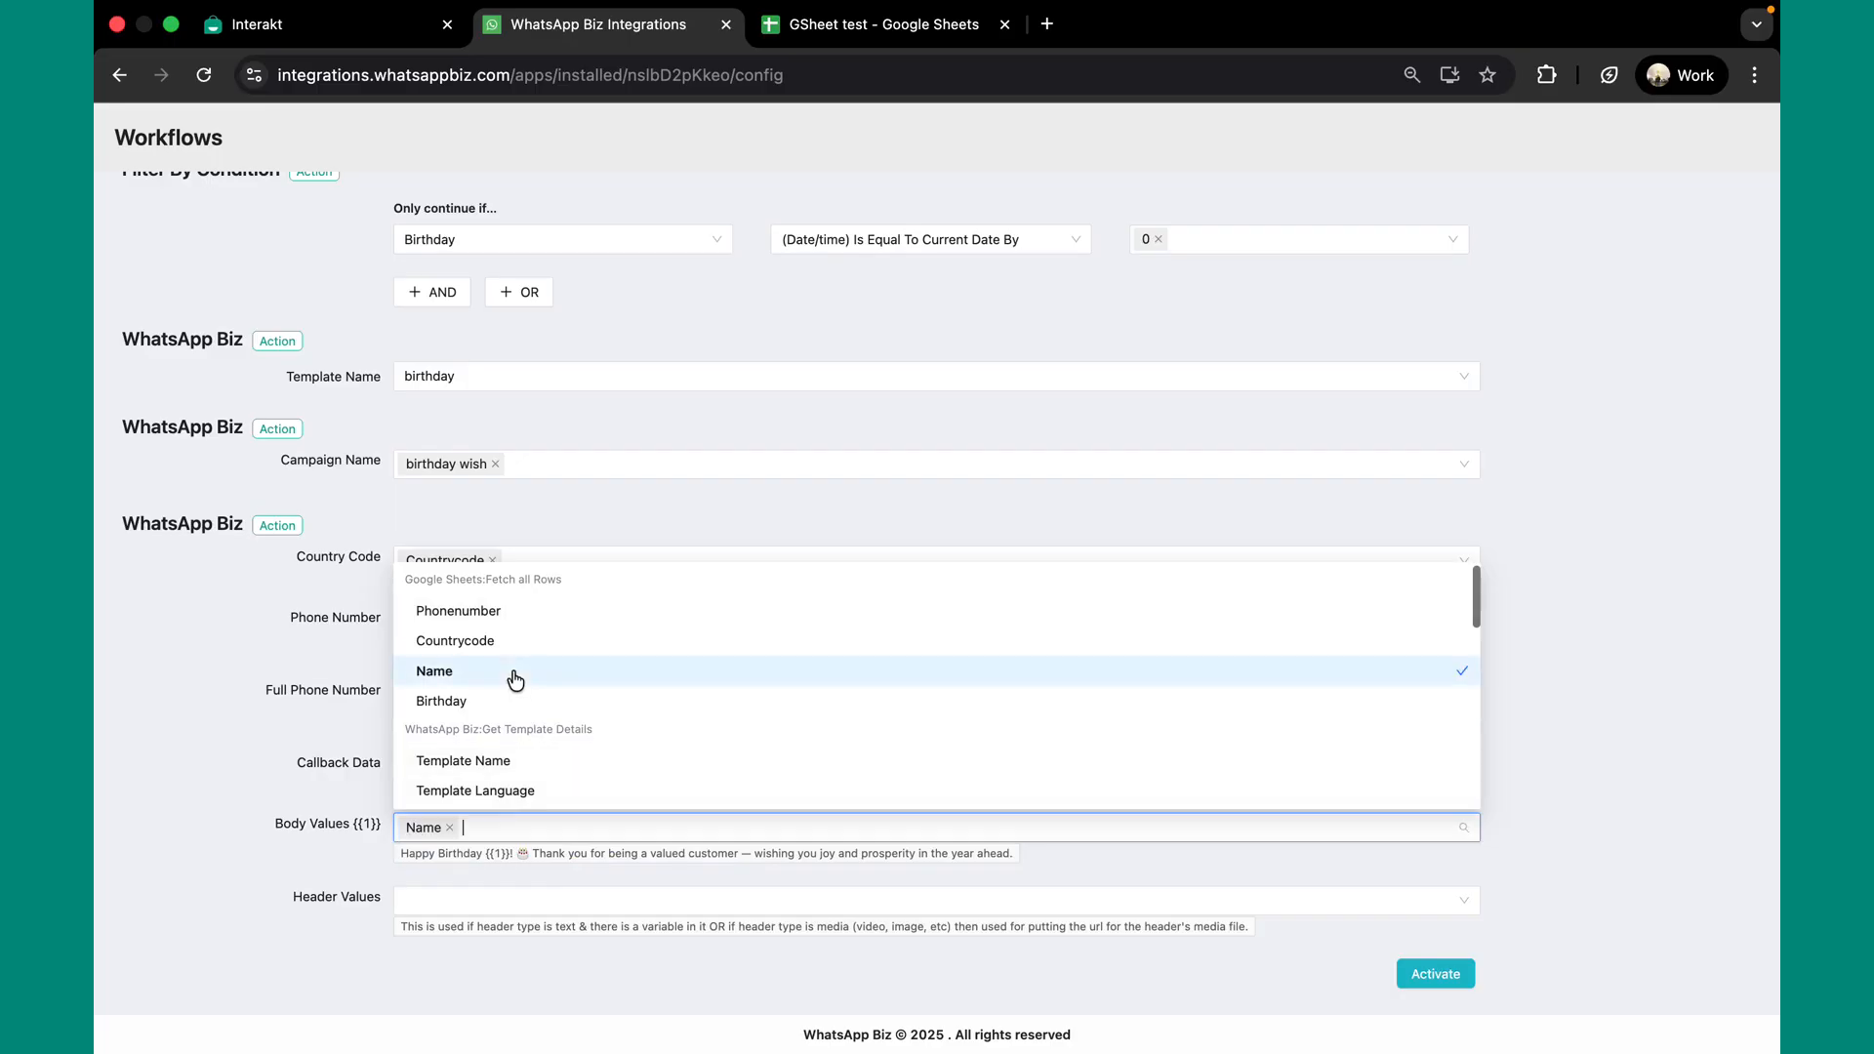
click(306, 750)
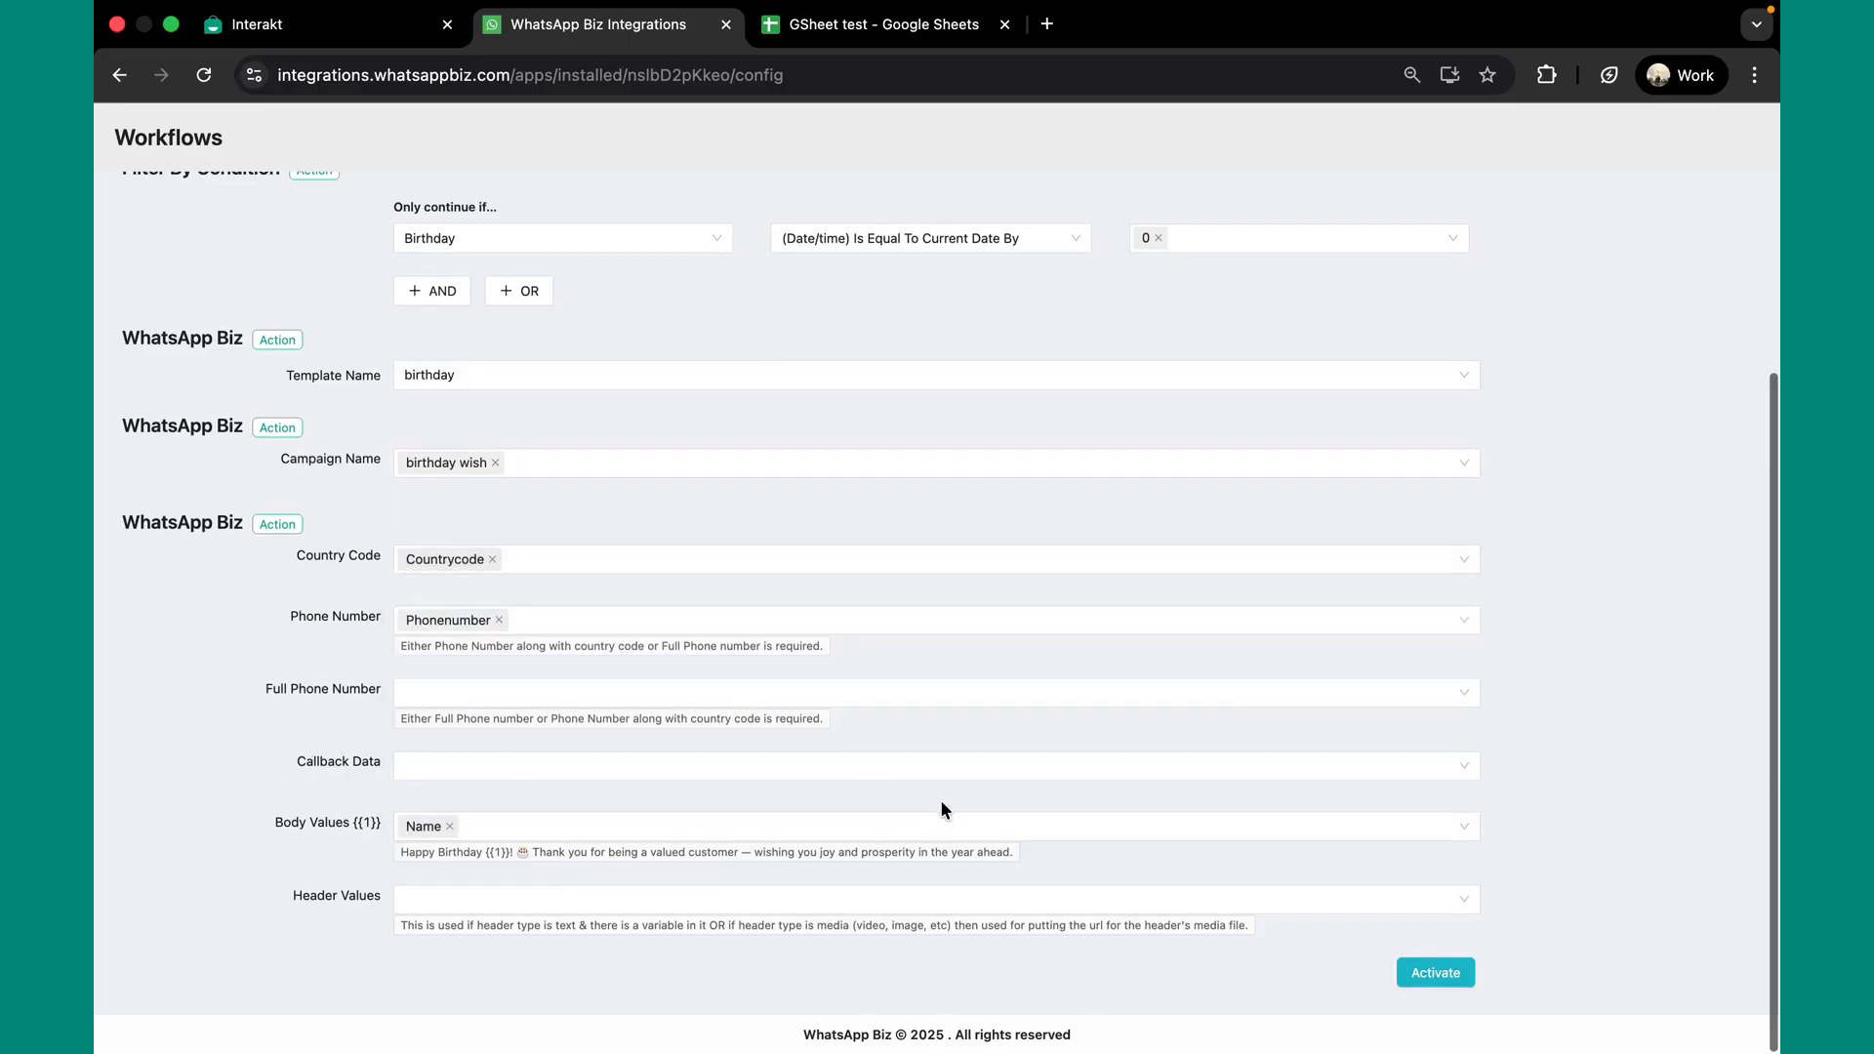
Activate the workflow and save a trigger schedule checking every 23 hours
click(1431, 976)
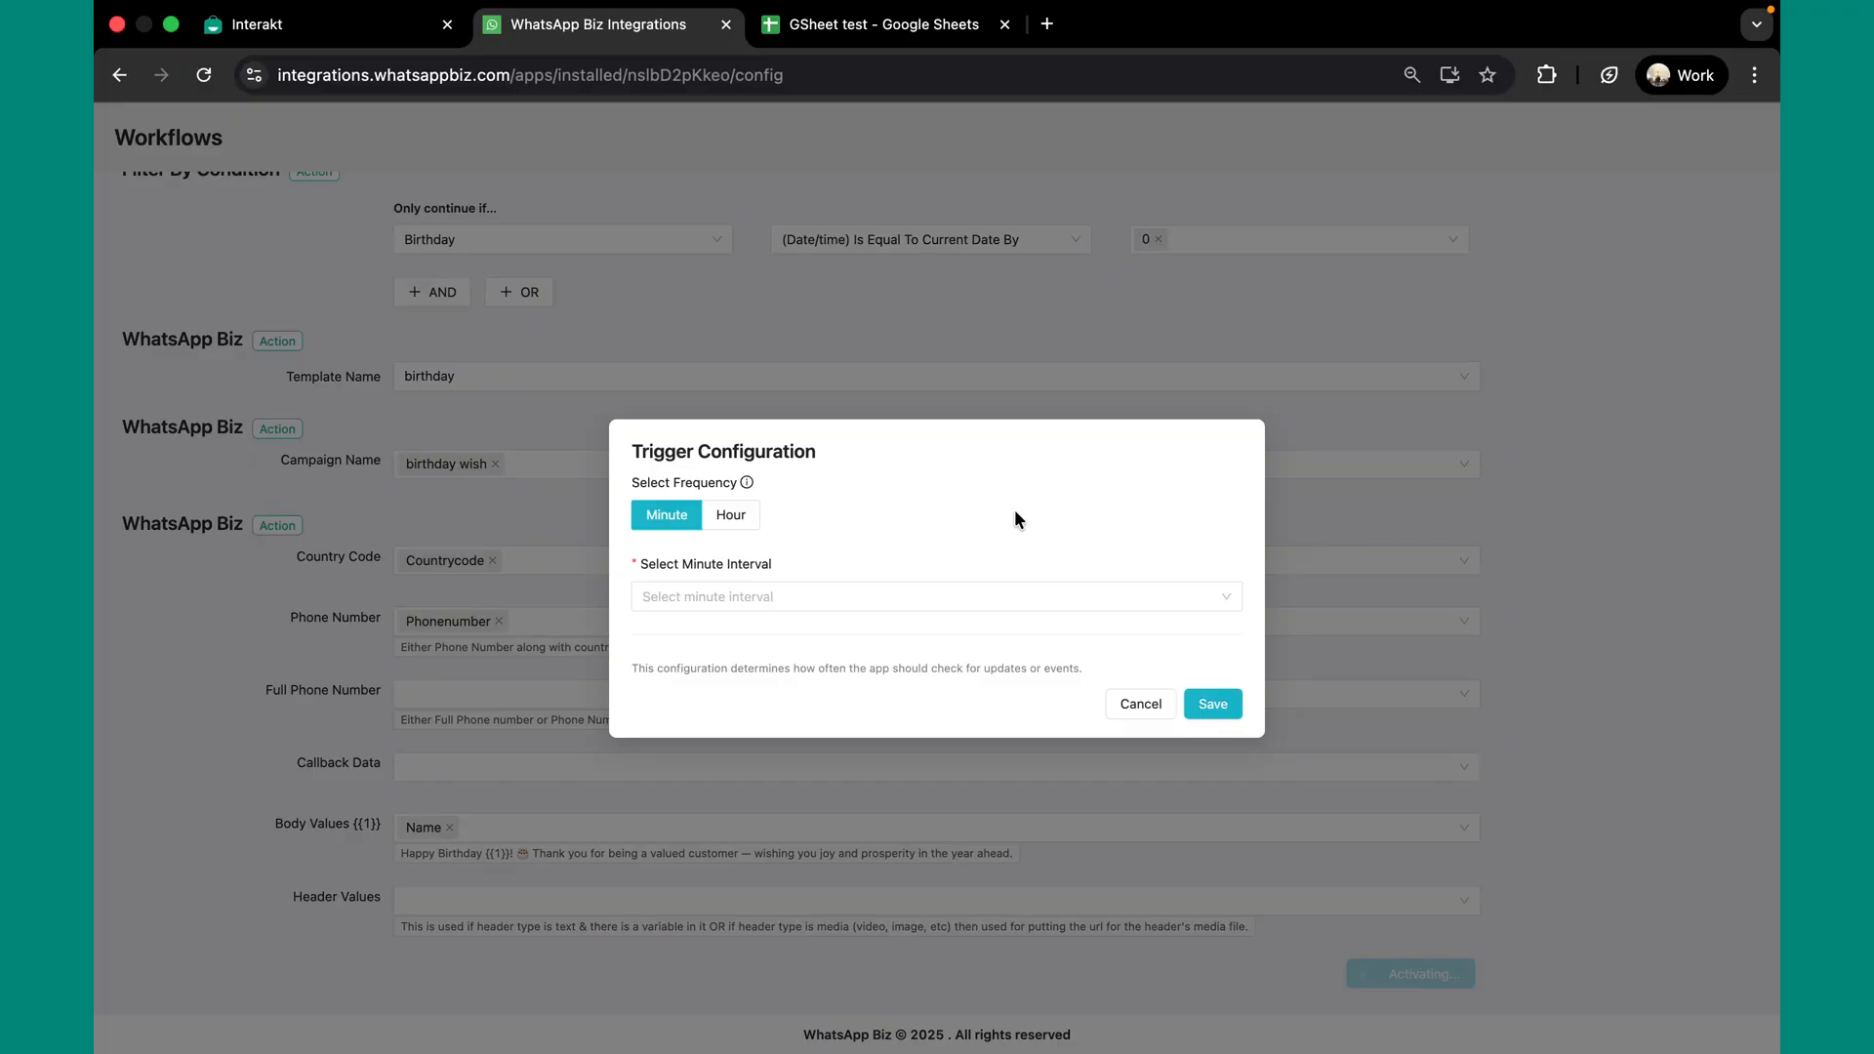
click(895, 598)
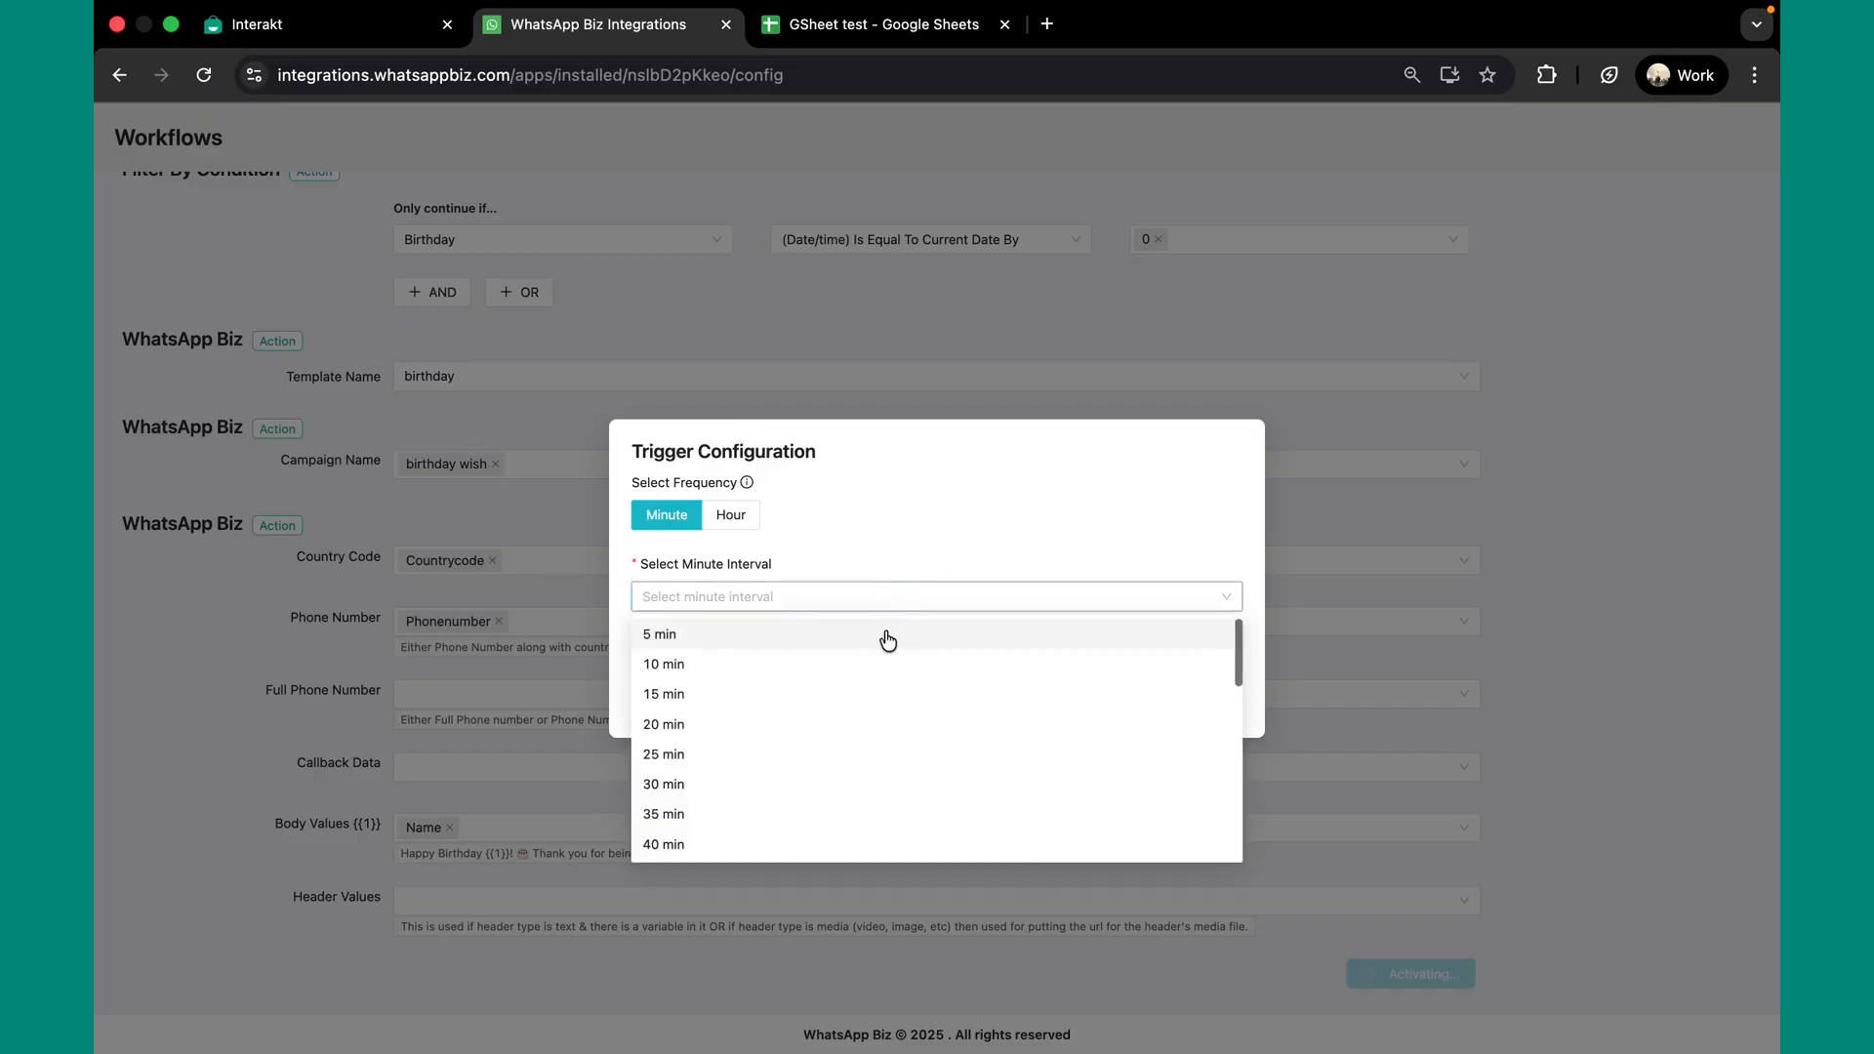
click(887, 636)
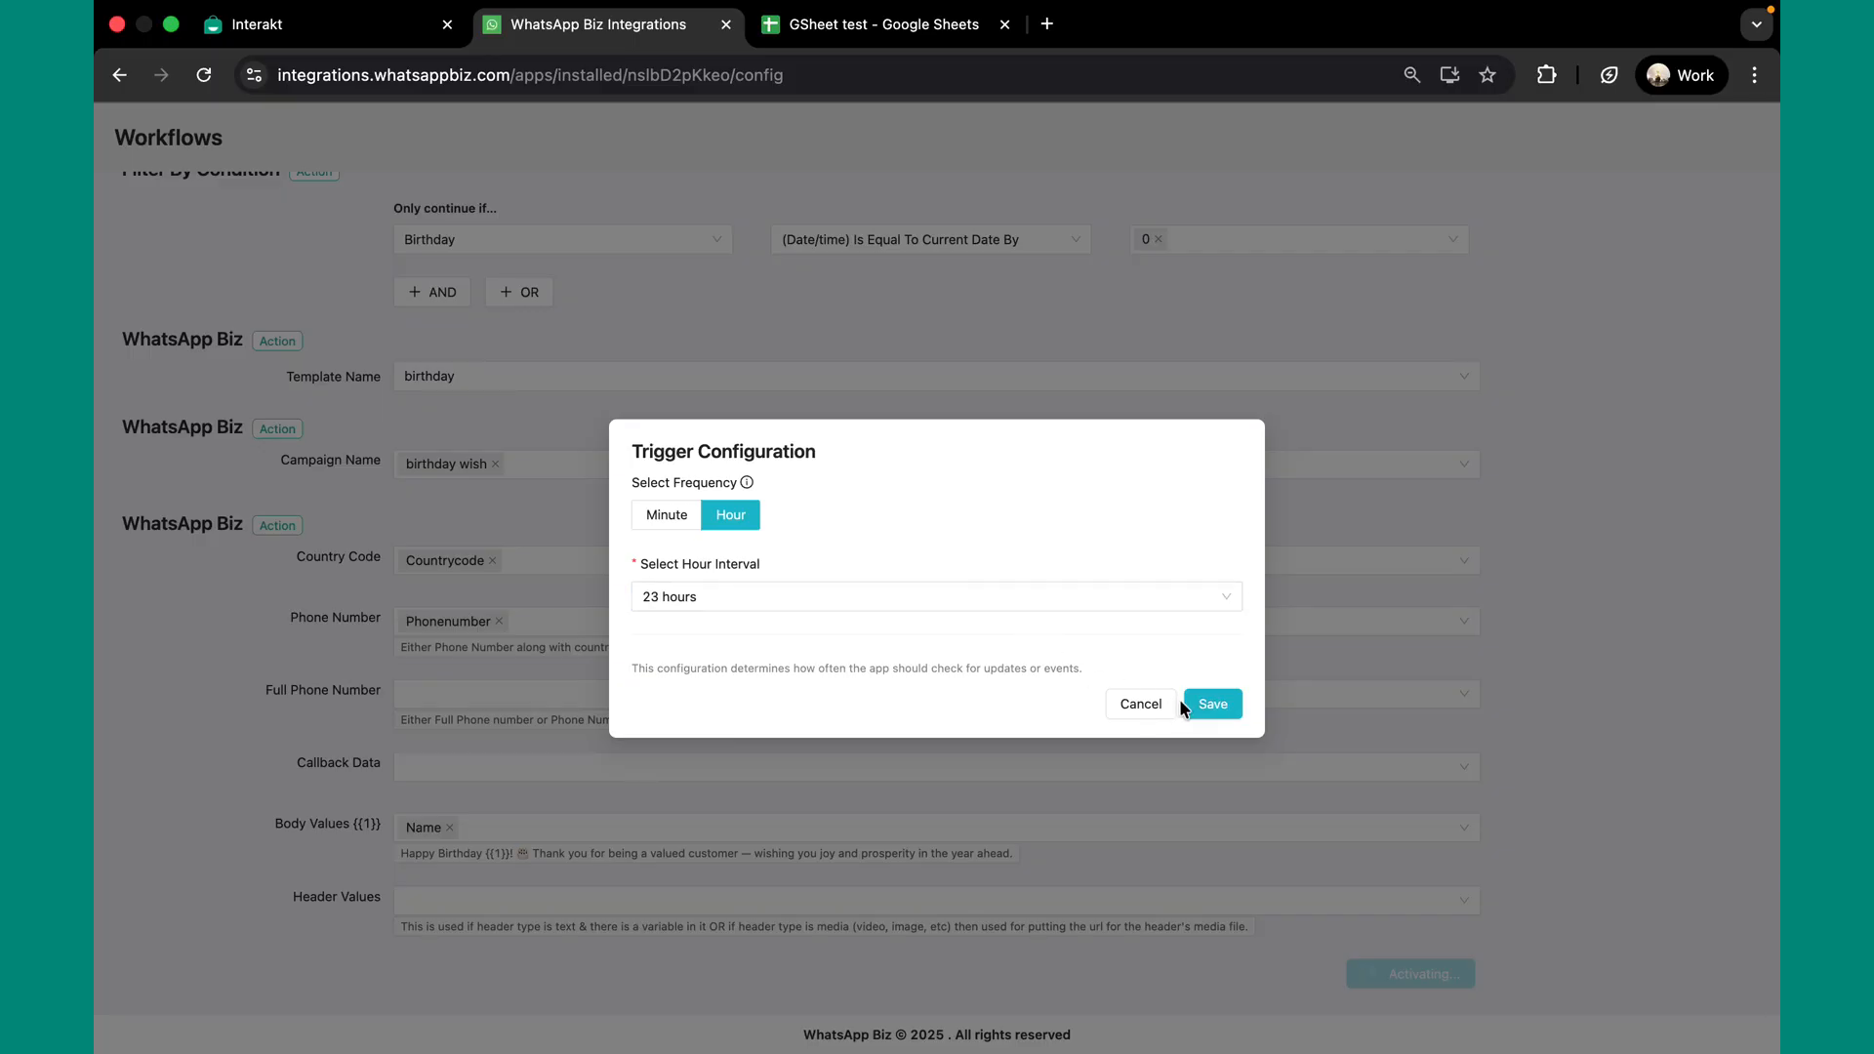
click(1220, 707)
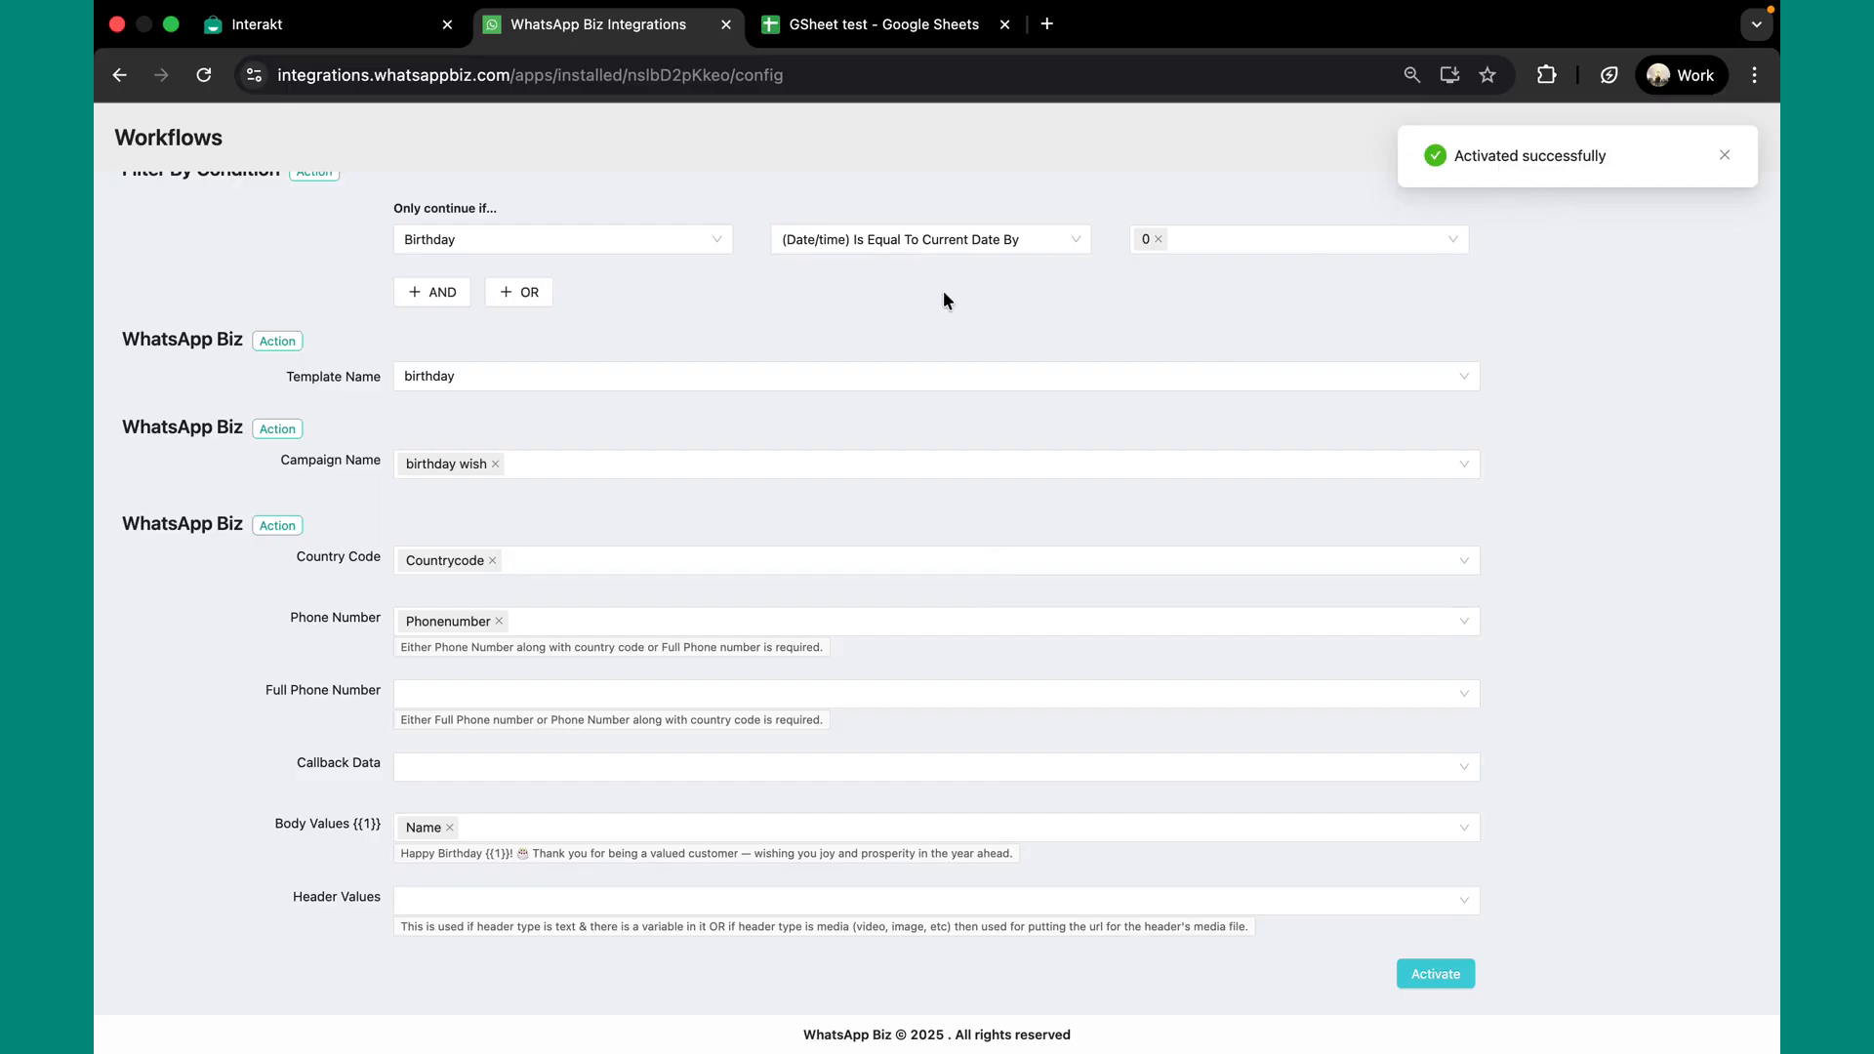
scroll(764, 337, up, 5)
Open the run logs and compare them with the second row's birthday in the spreadsheet
click(357, 298)
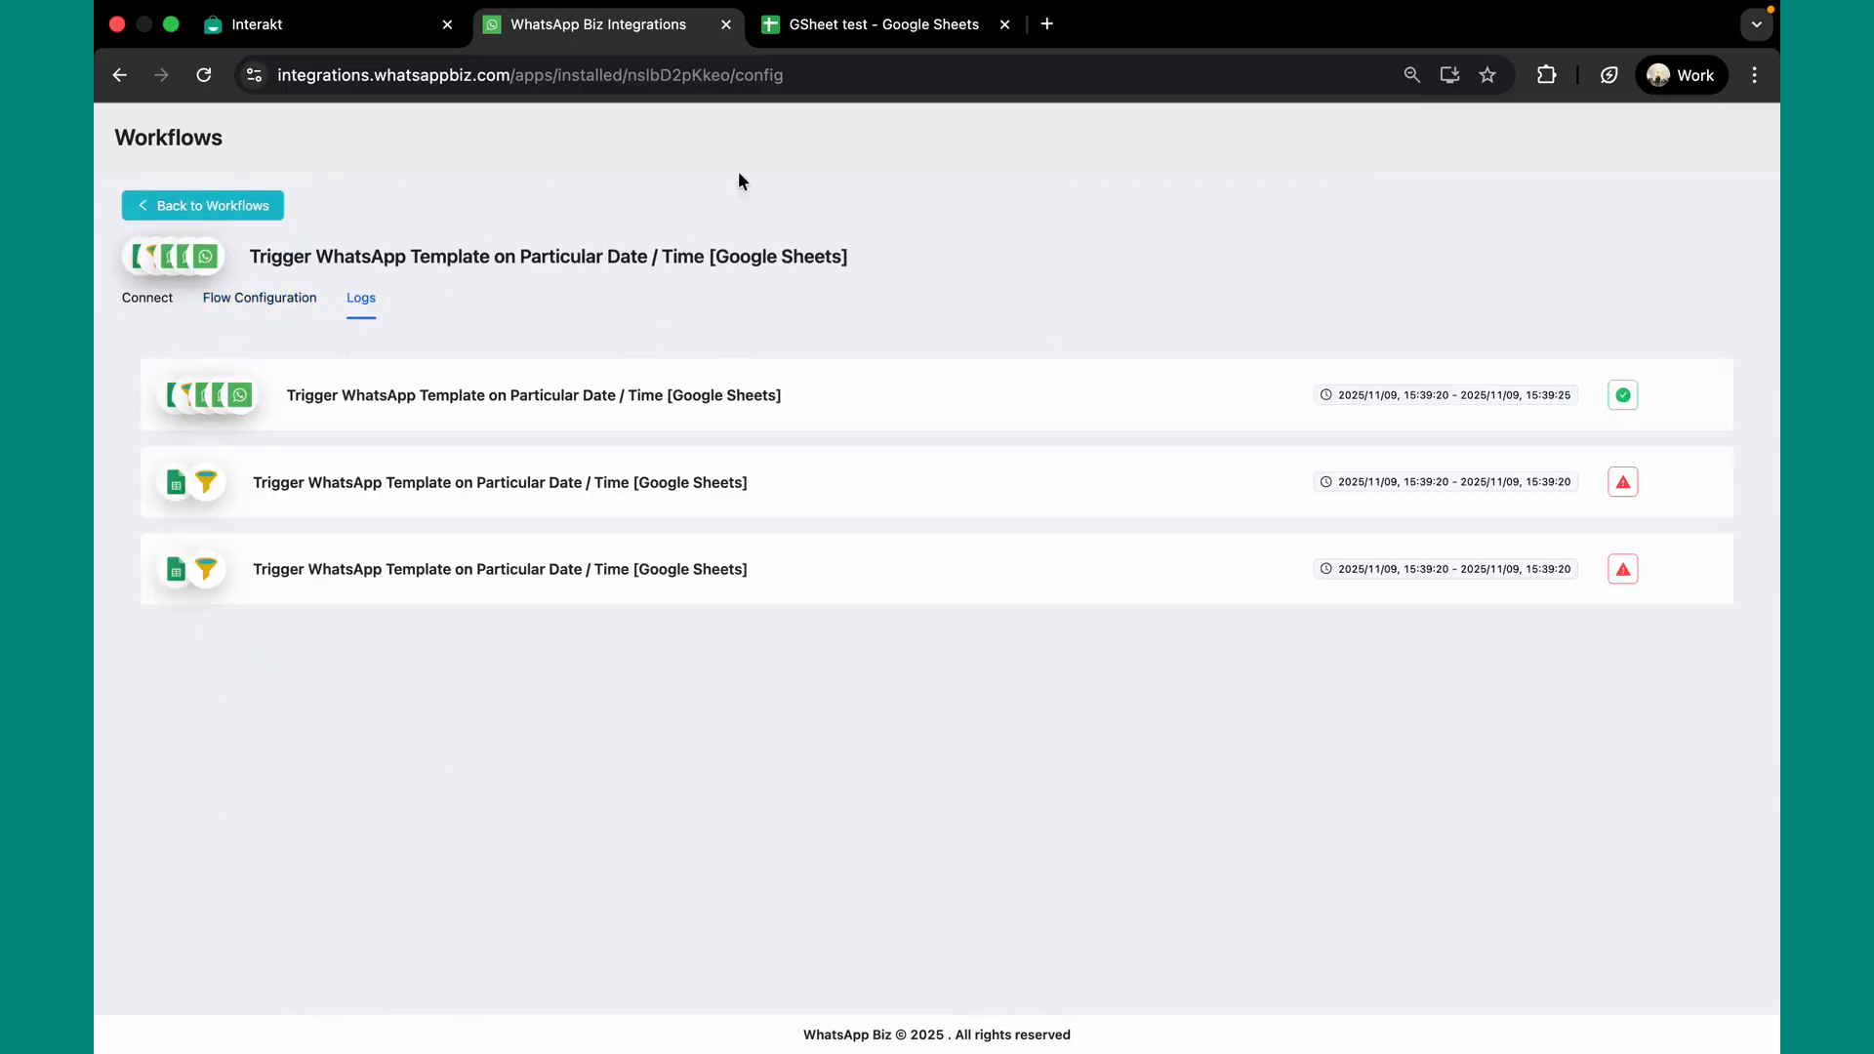
click(846, 21)
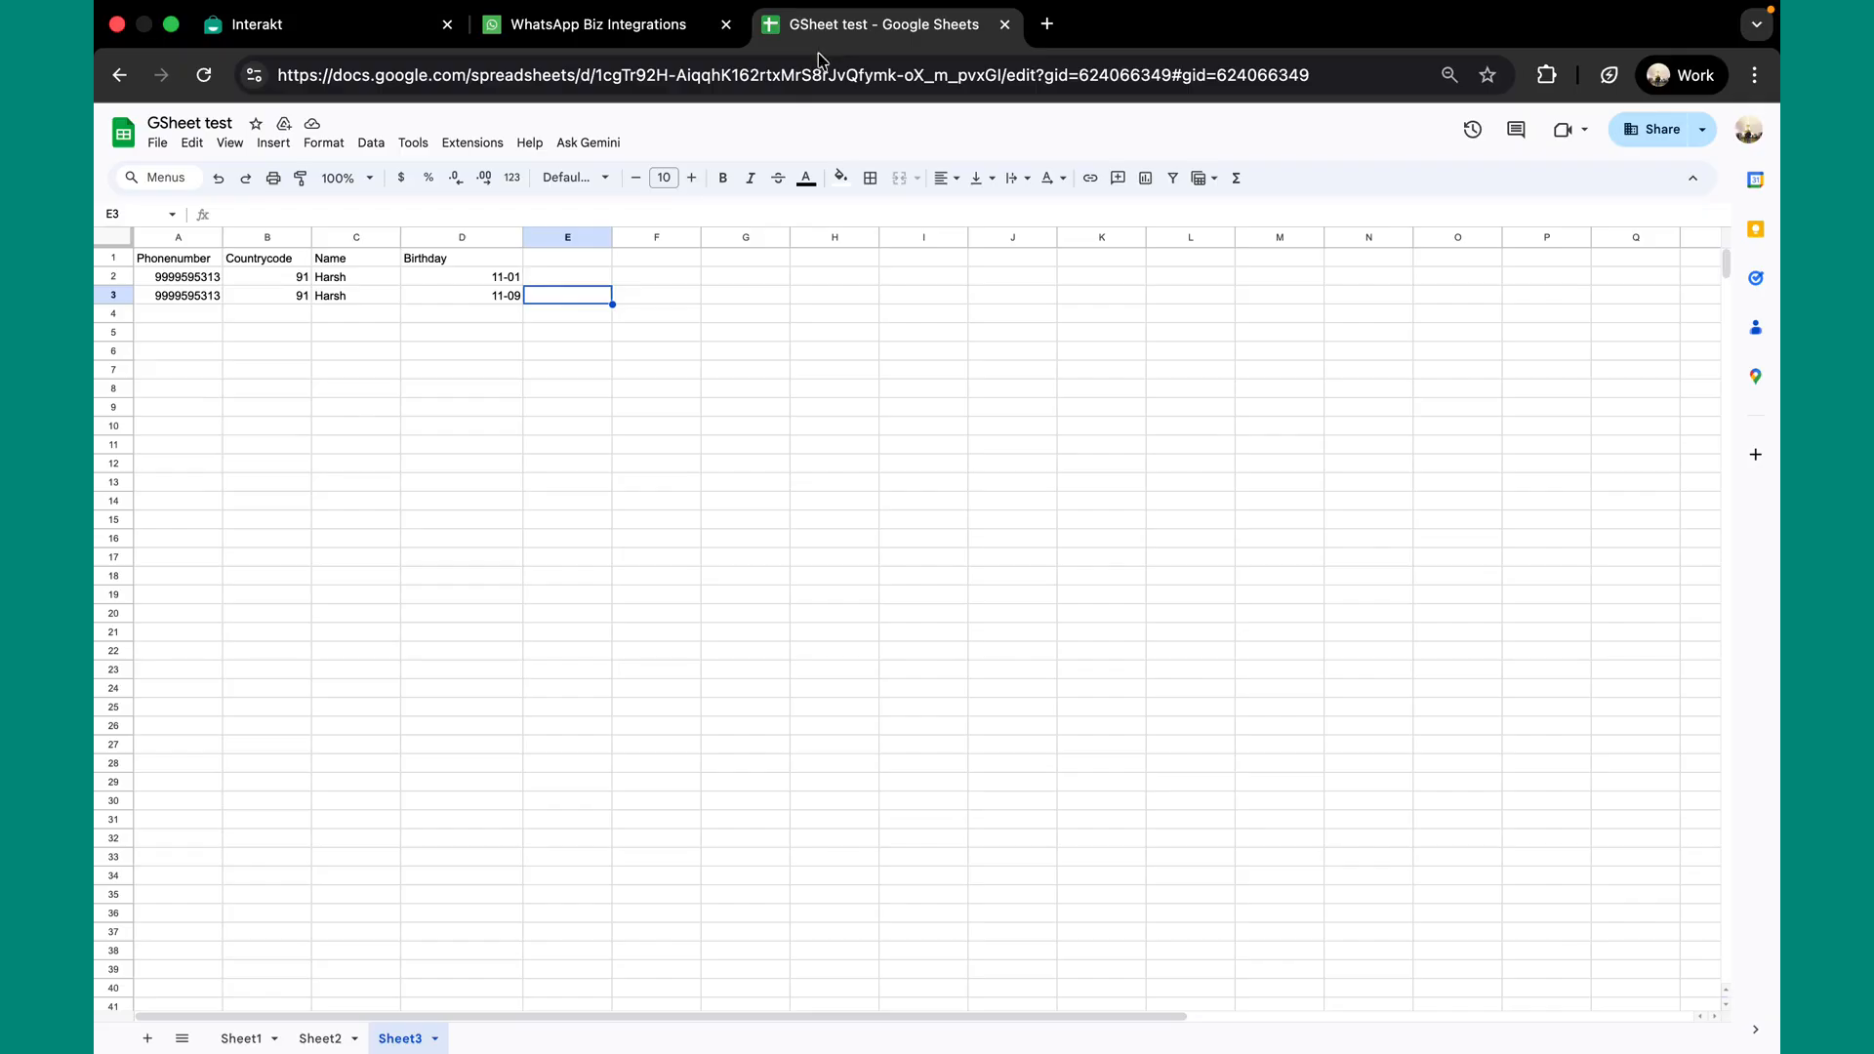
click(496, 294)
click(615, 24)
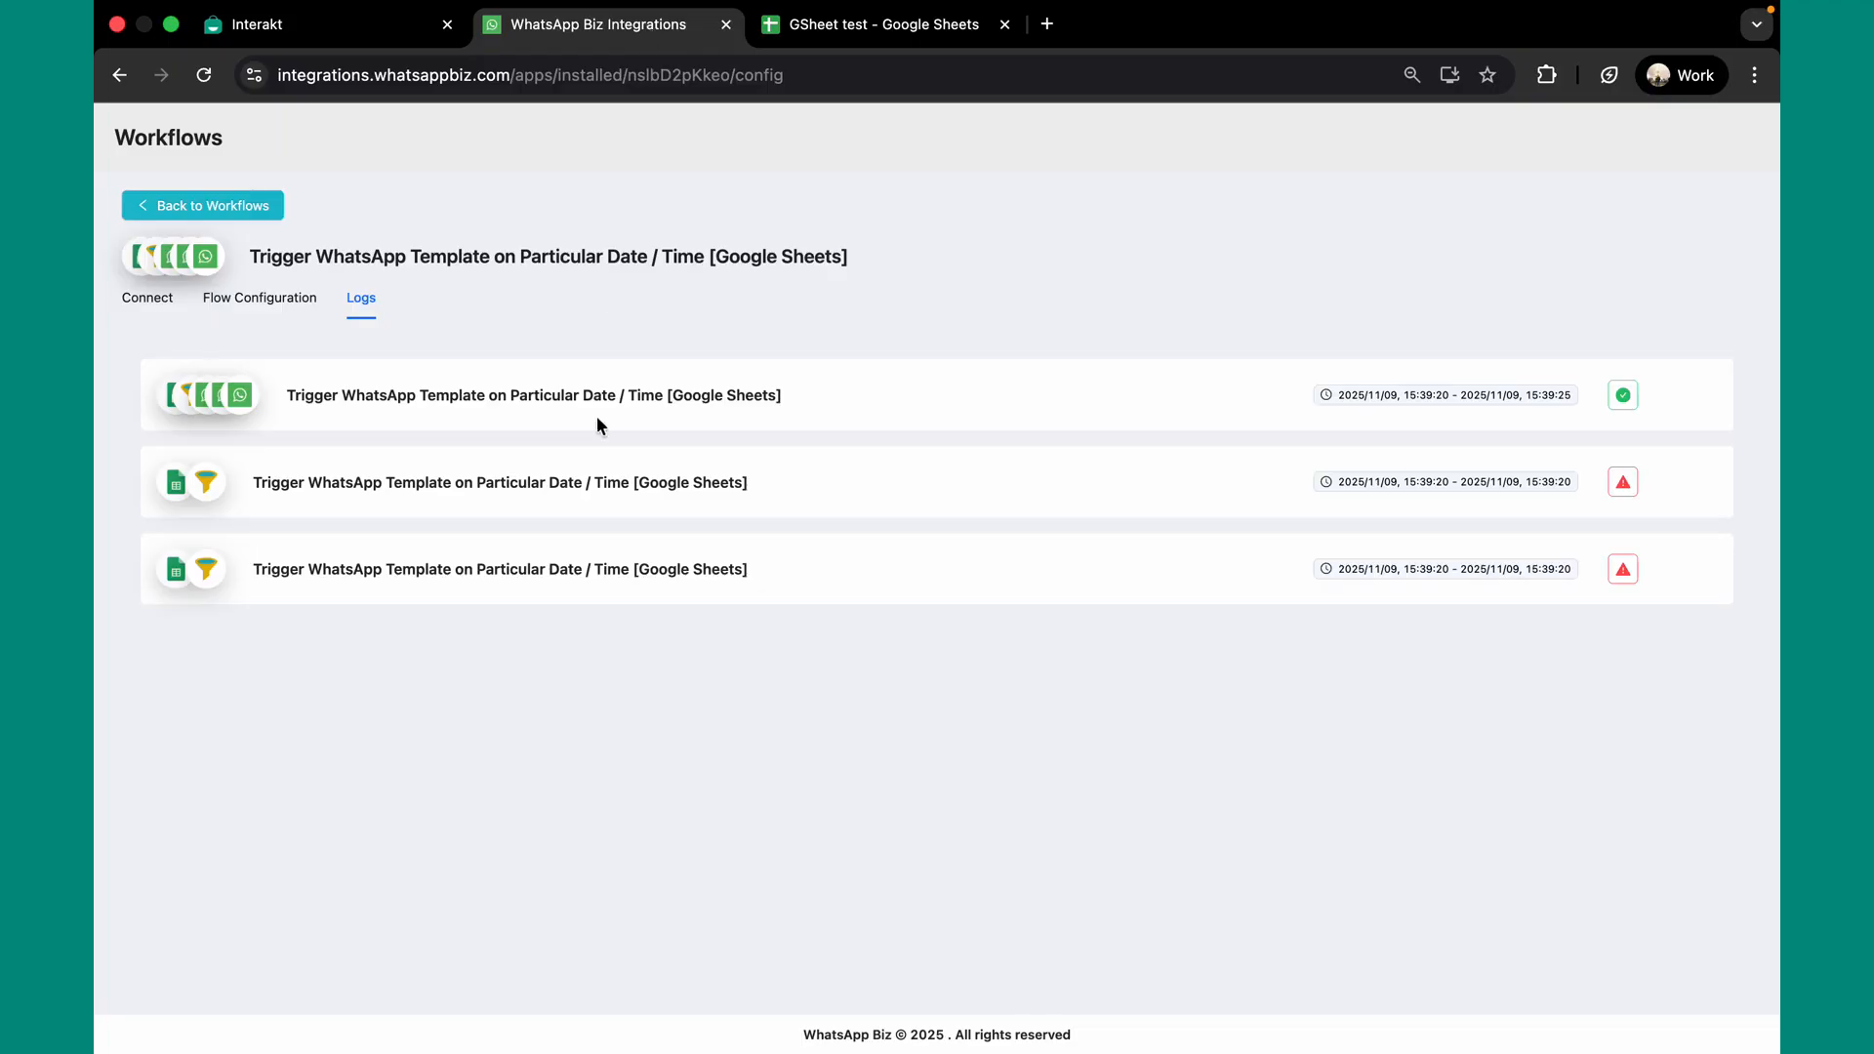
Inspect the successful run's fetched row, date filter output and Send Template v2 result
click(778, 394)
scroll(681, 386, down, 3)
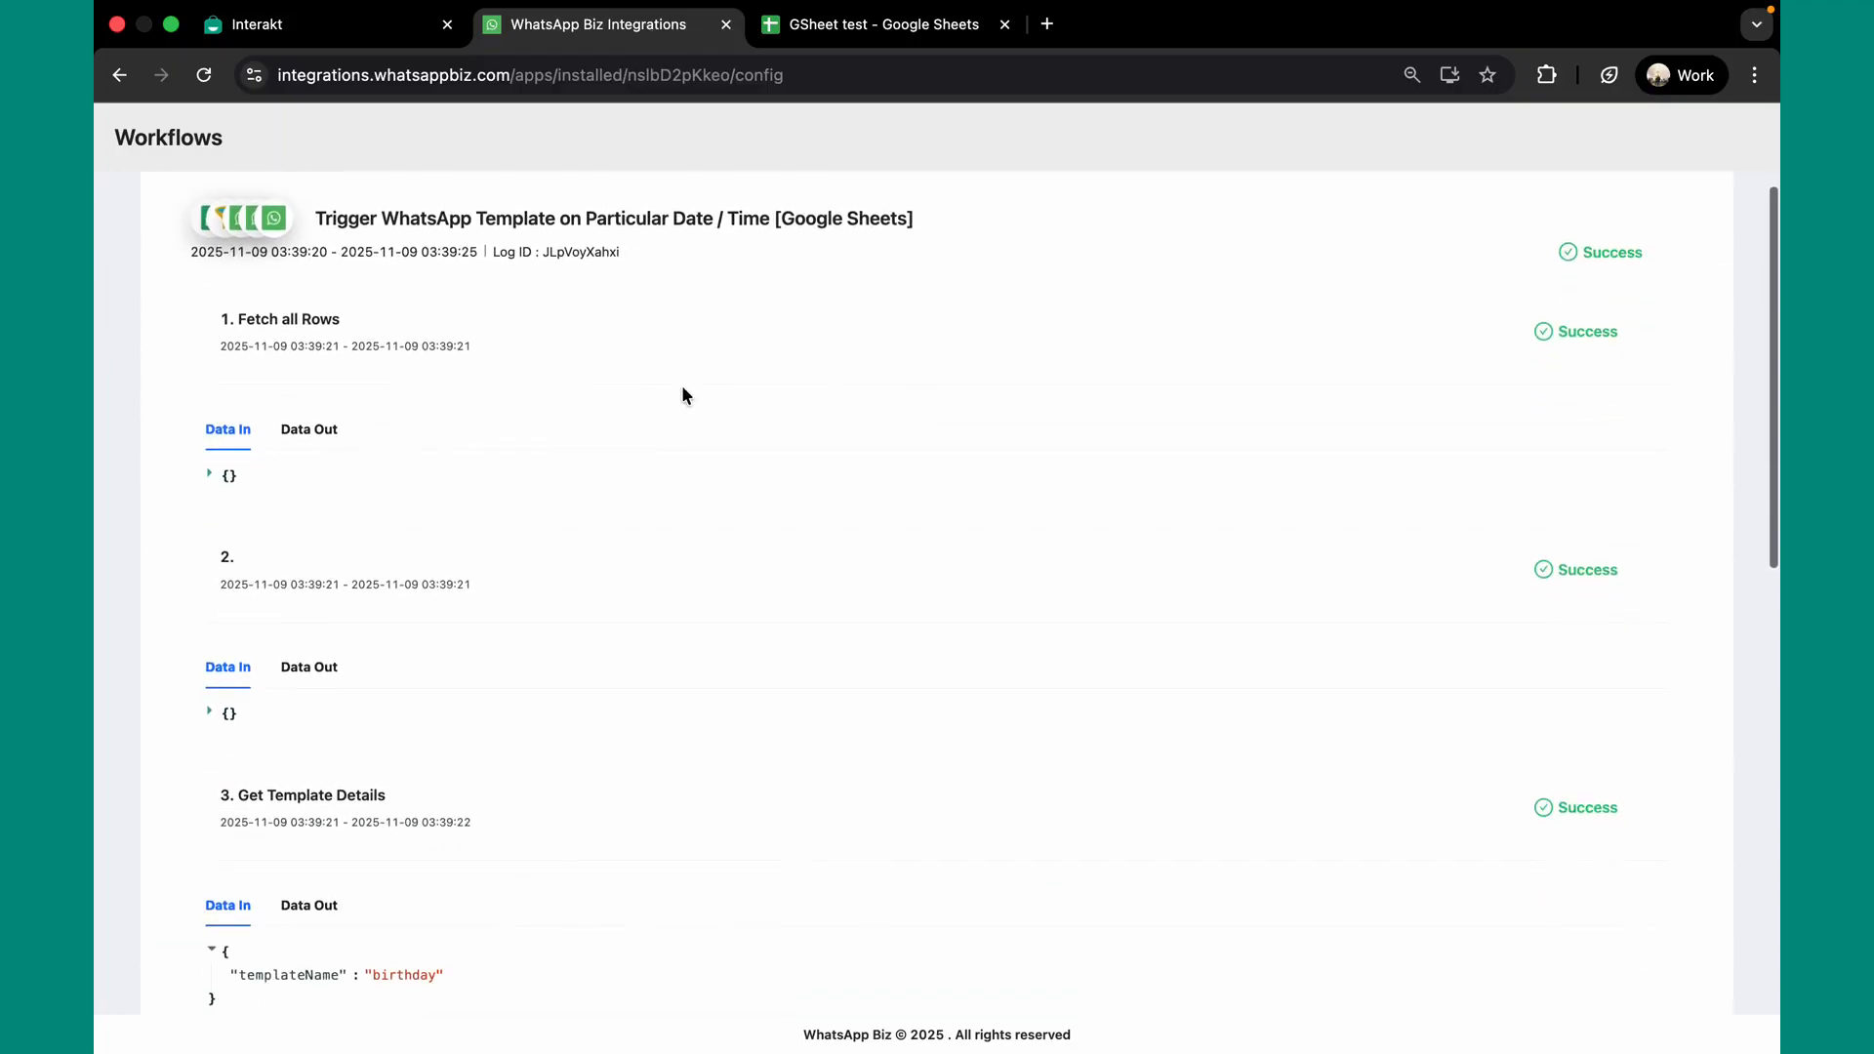
click(309, 442)
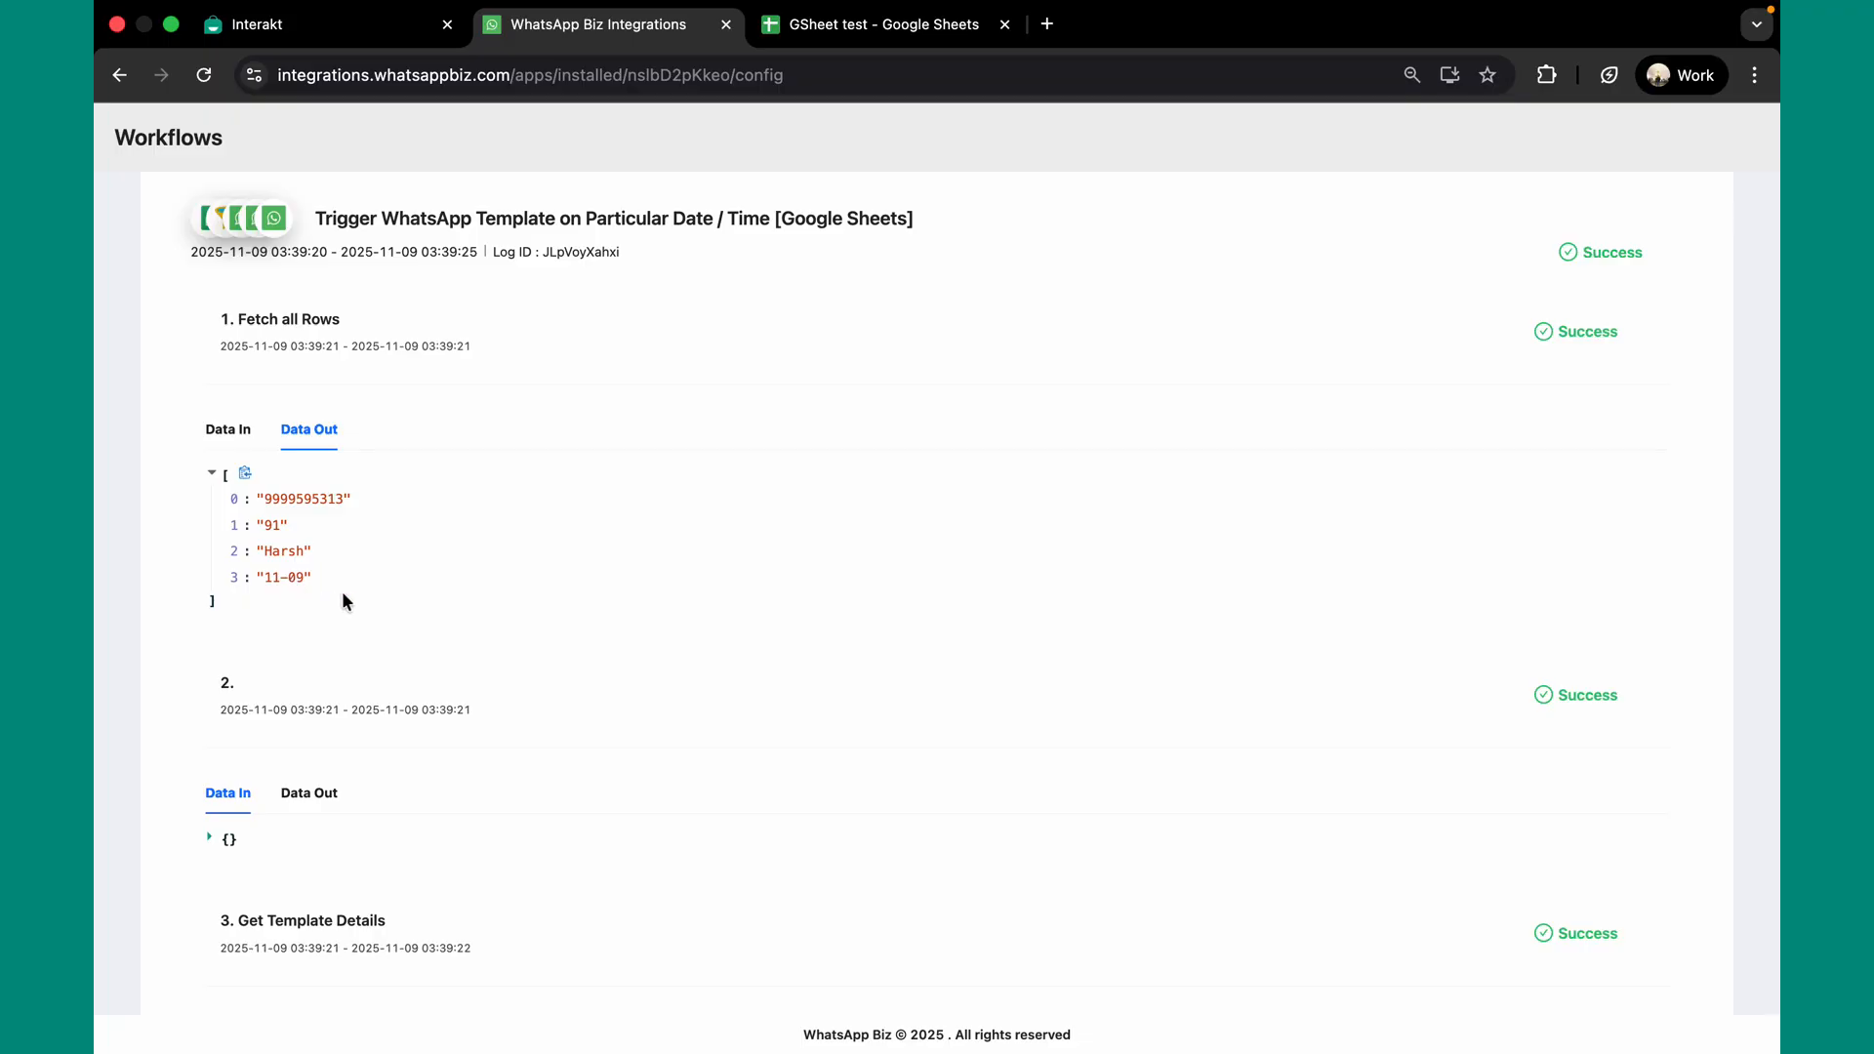
scroll(344, 696, down, 2)
scroll(343, 695, down, 2)
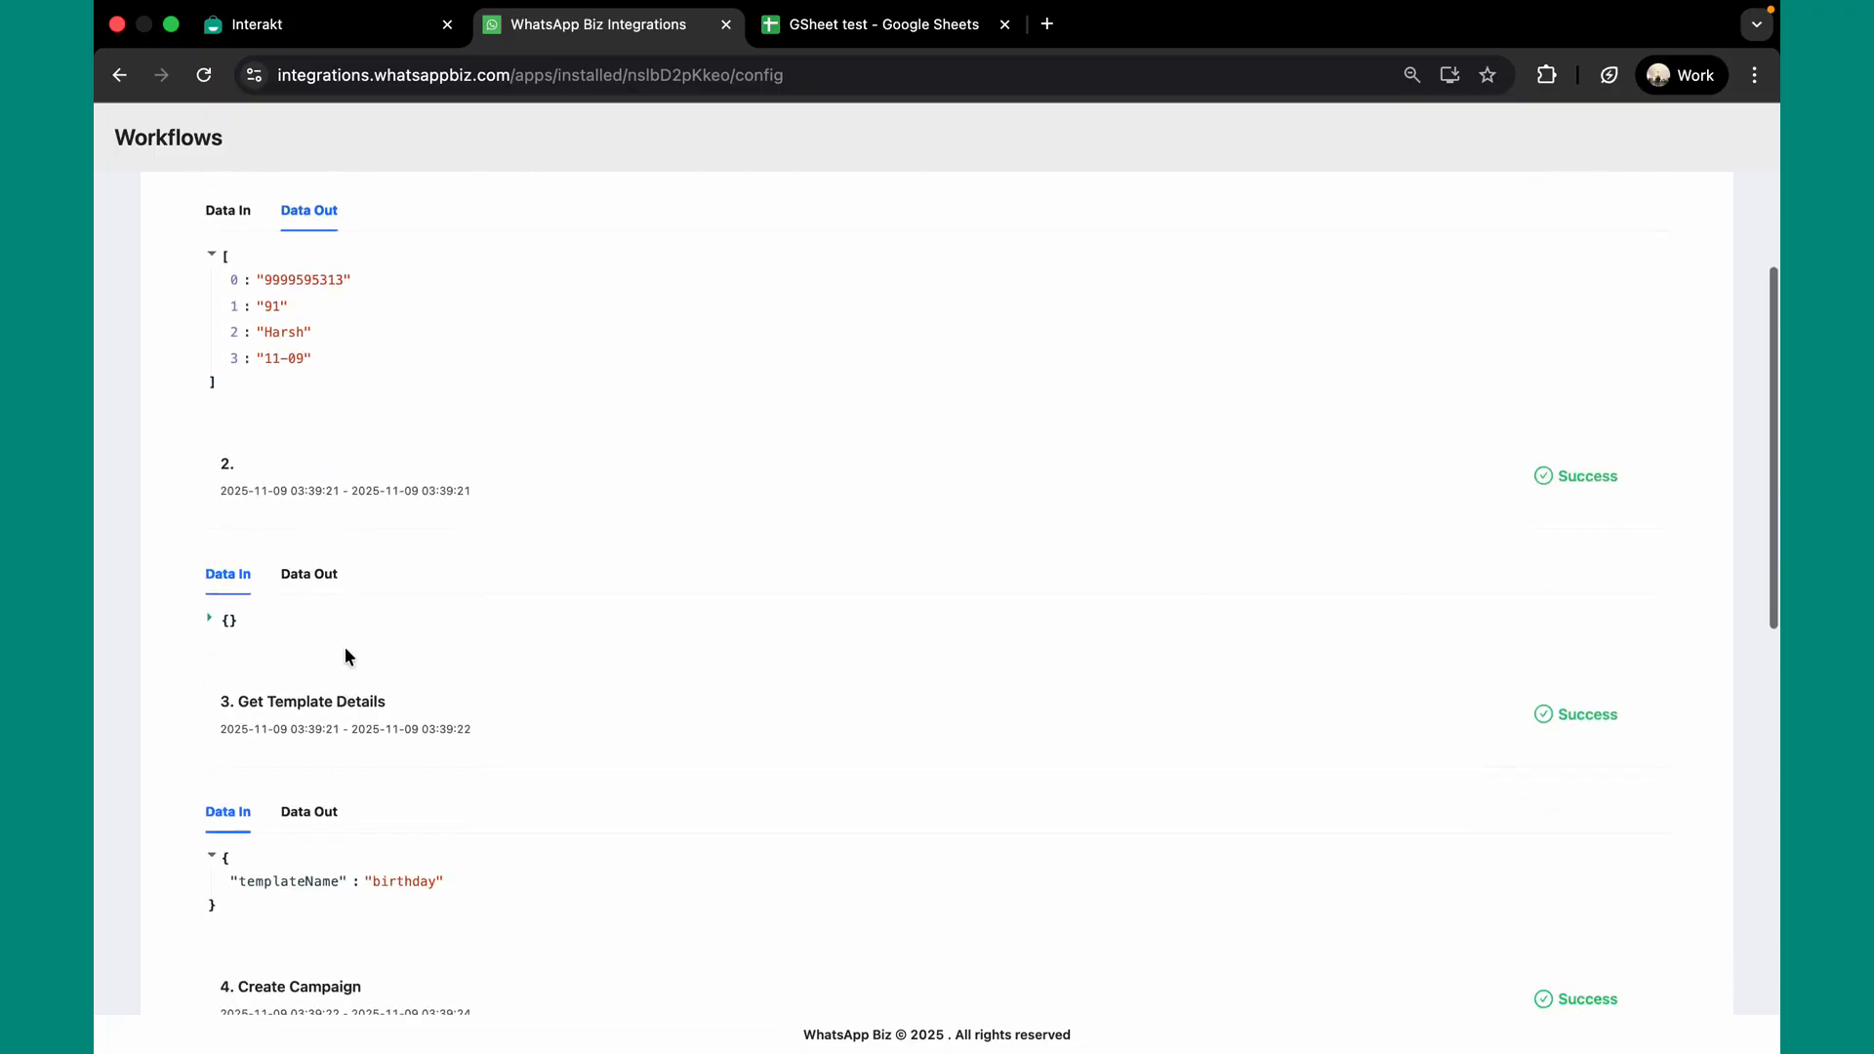
click(310, 582)
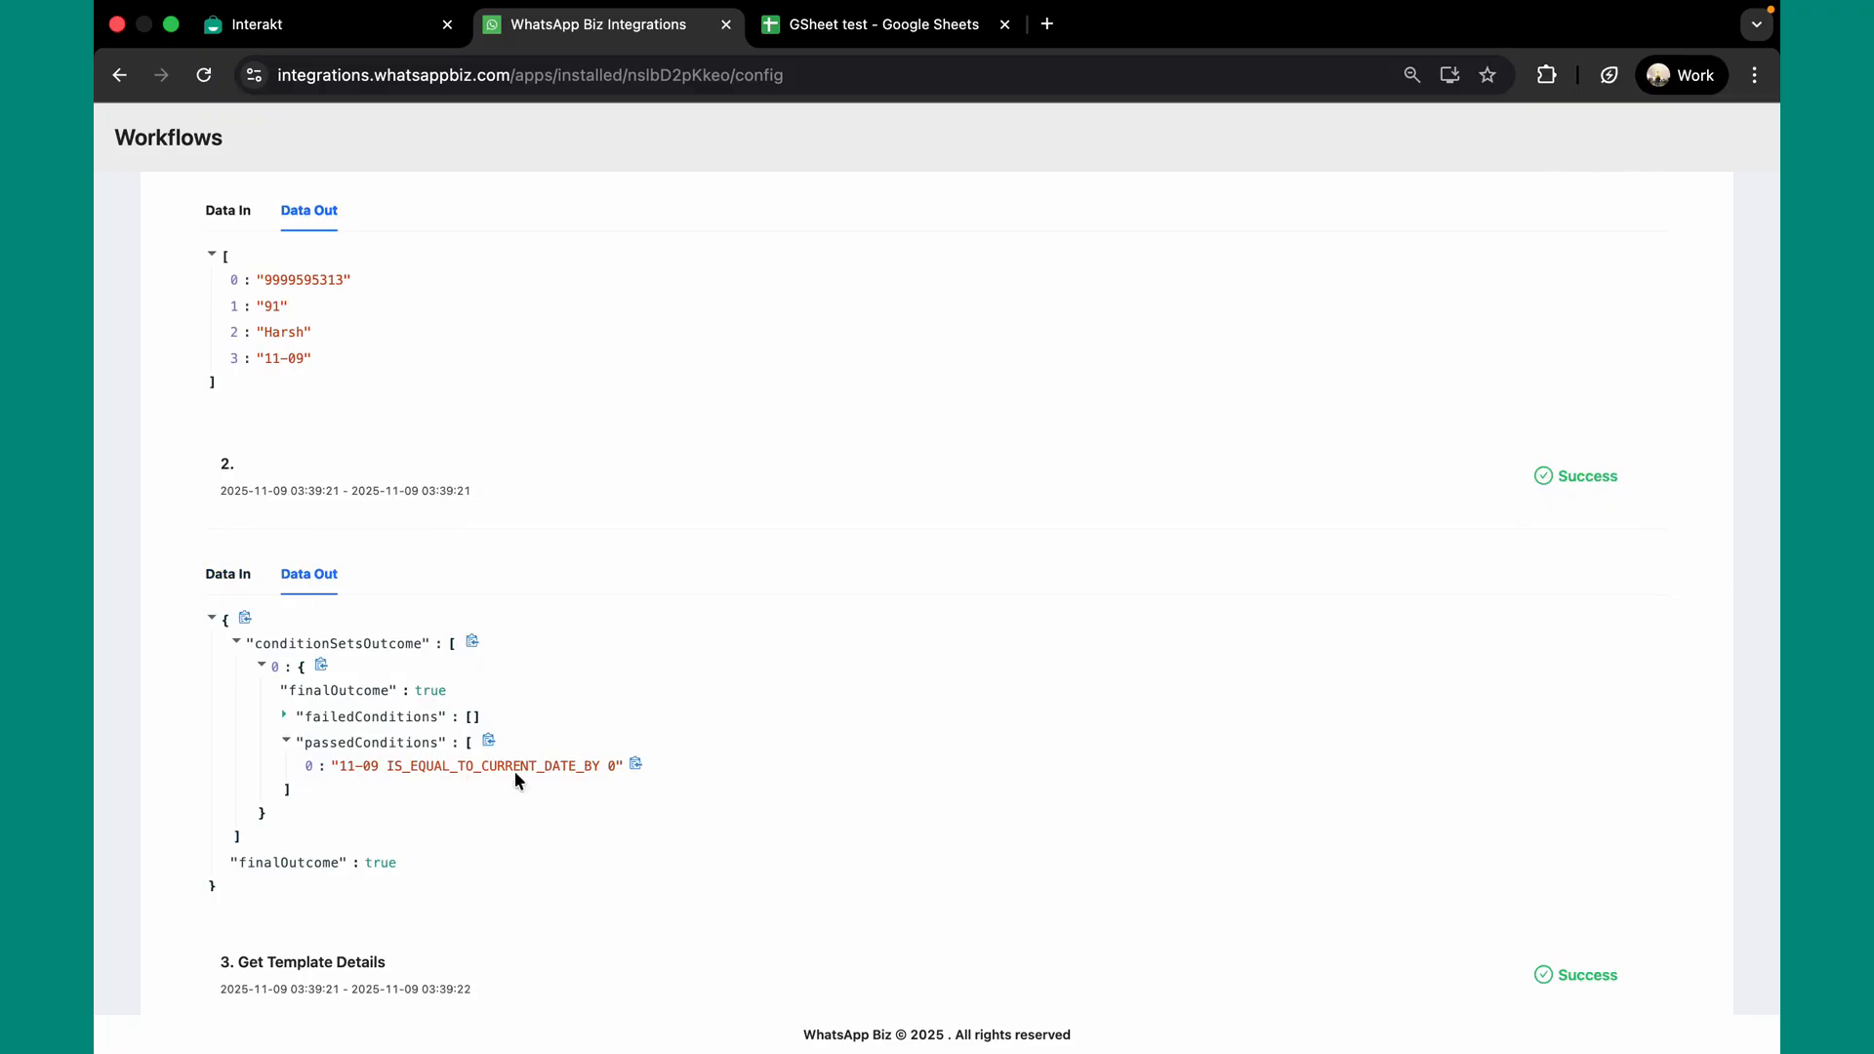
scroll(508, 781, down, 8)
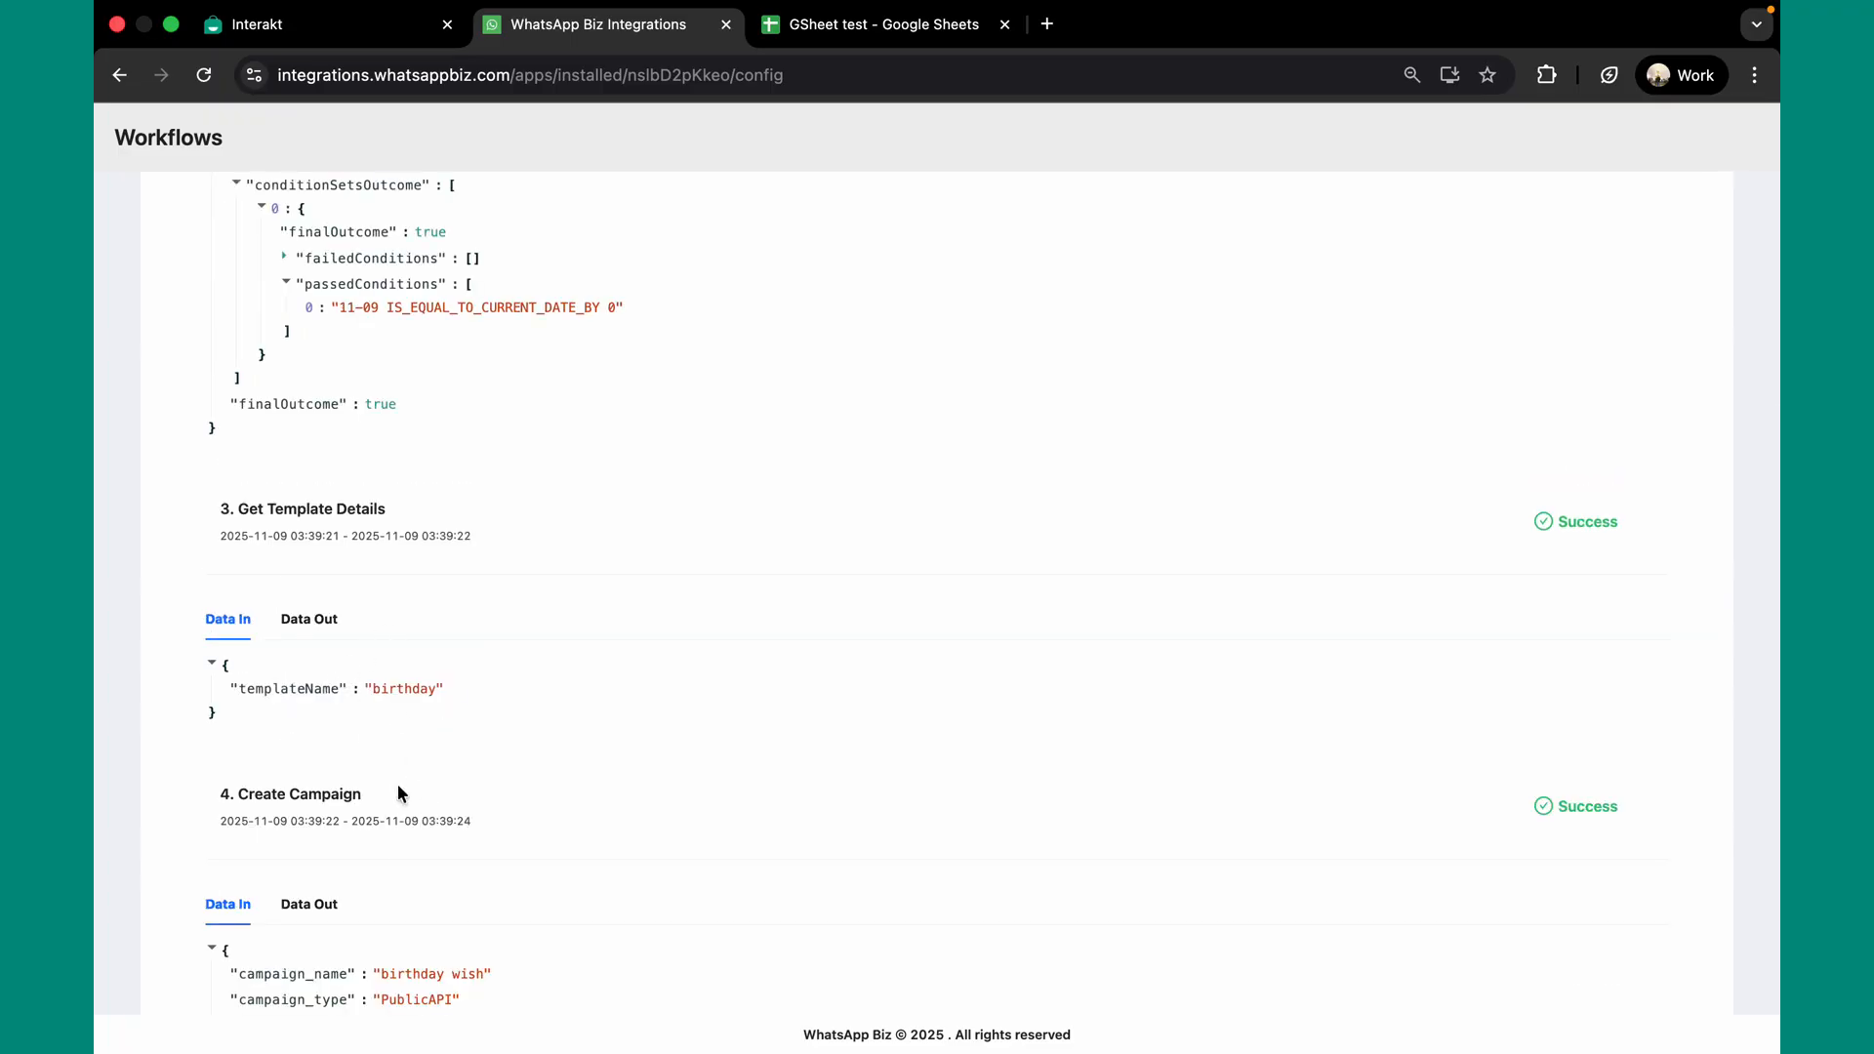
scroll(397, 789, down, 4)
scroll(397, 783, down, 9)
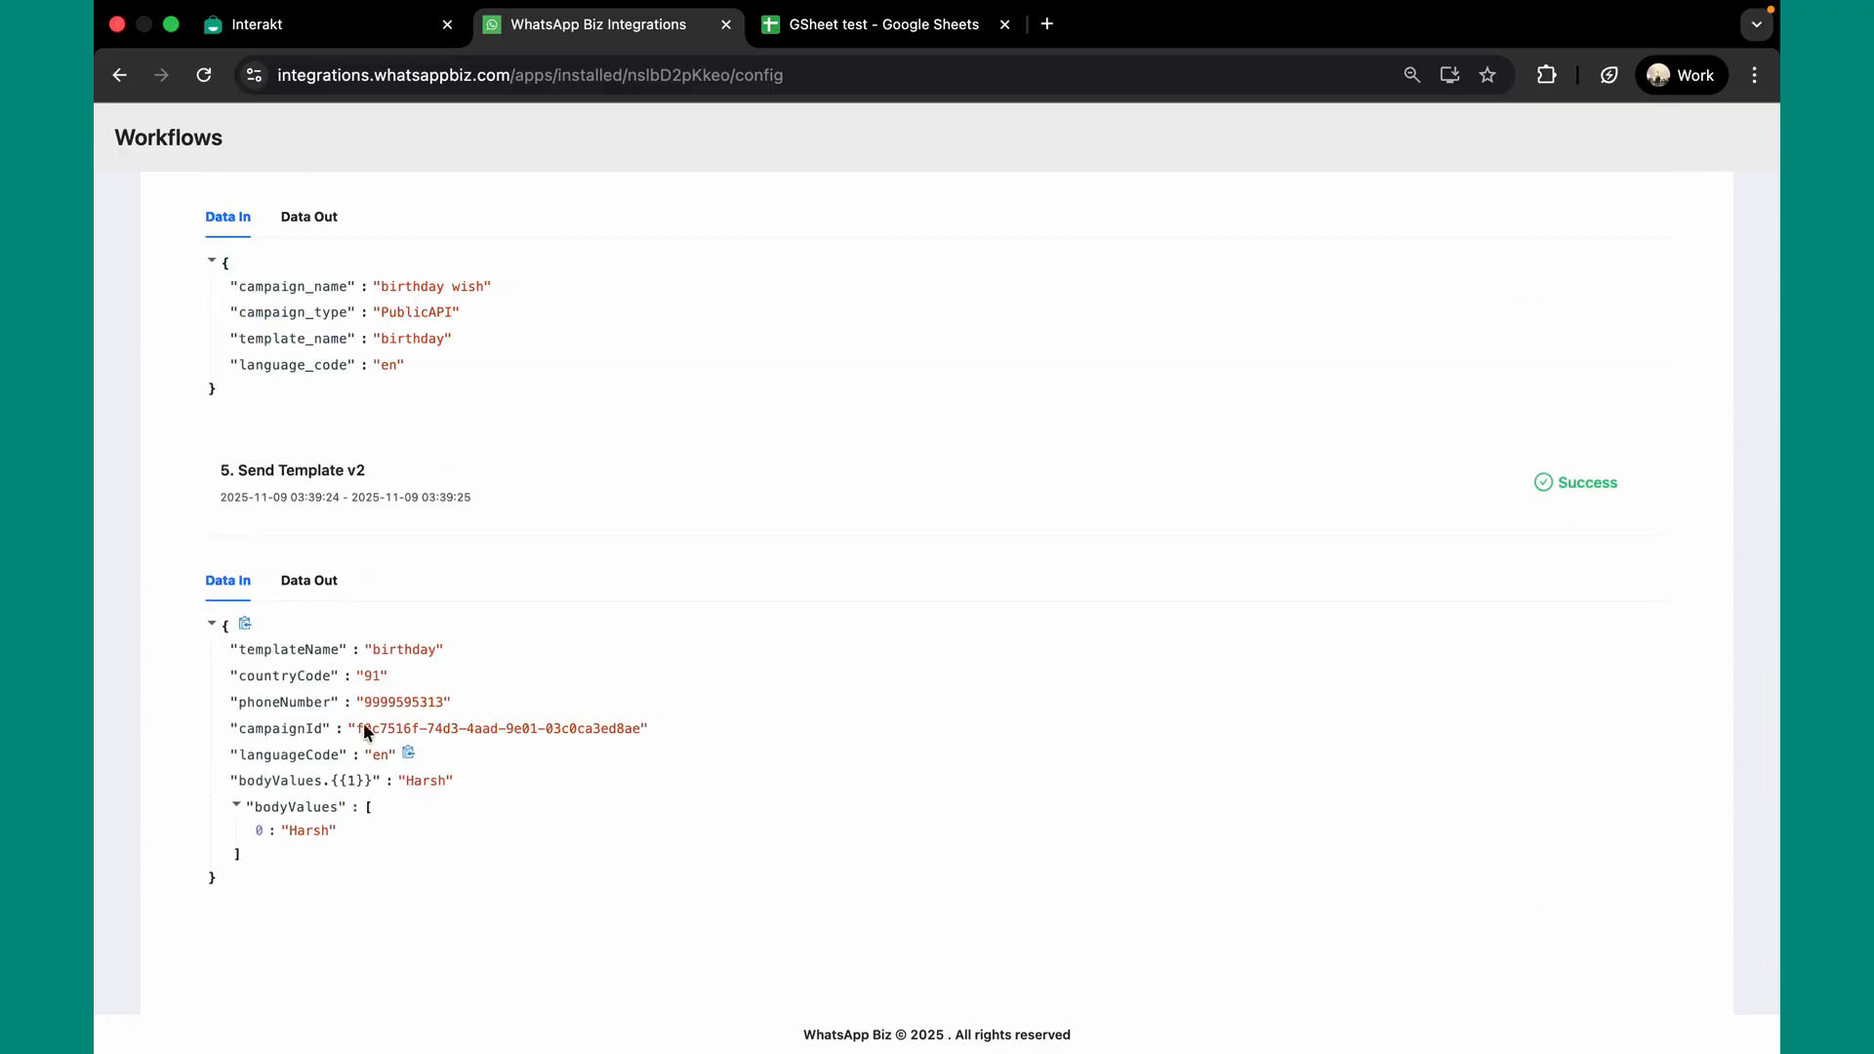
click(324, 589)
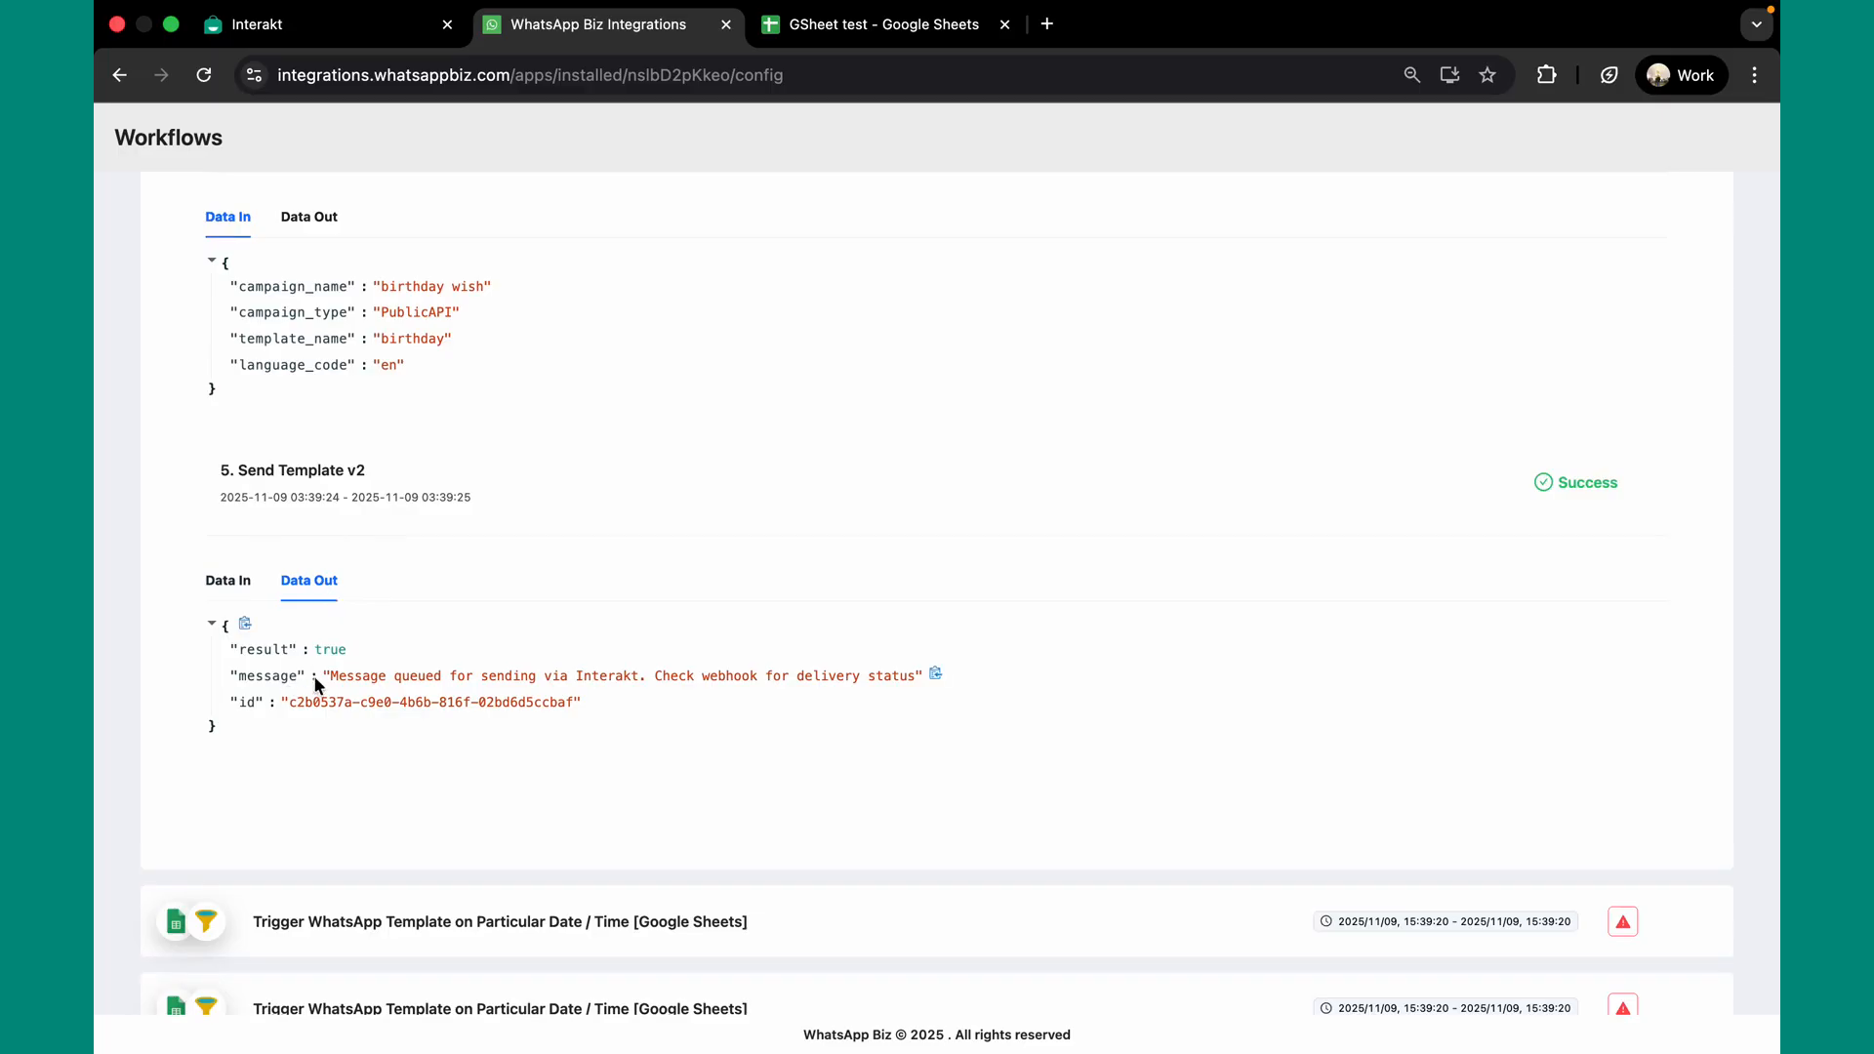